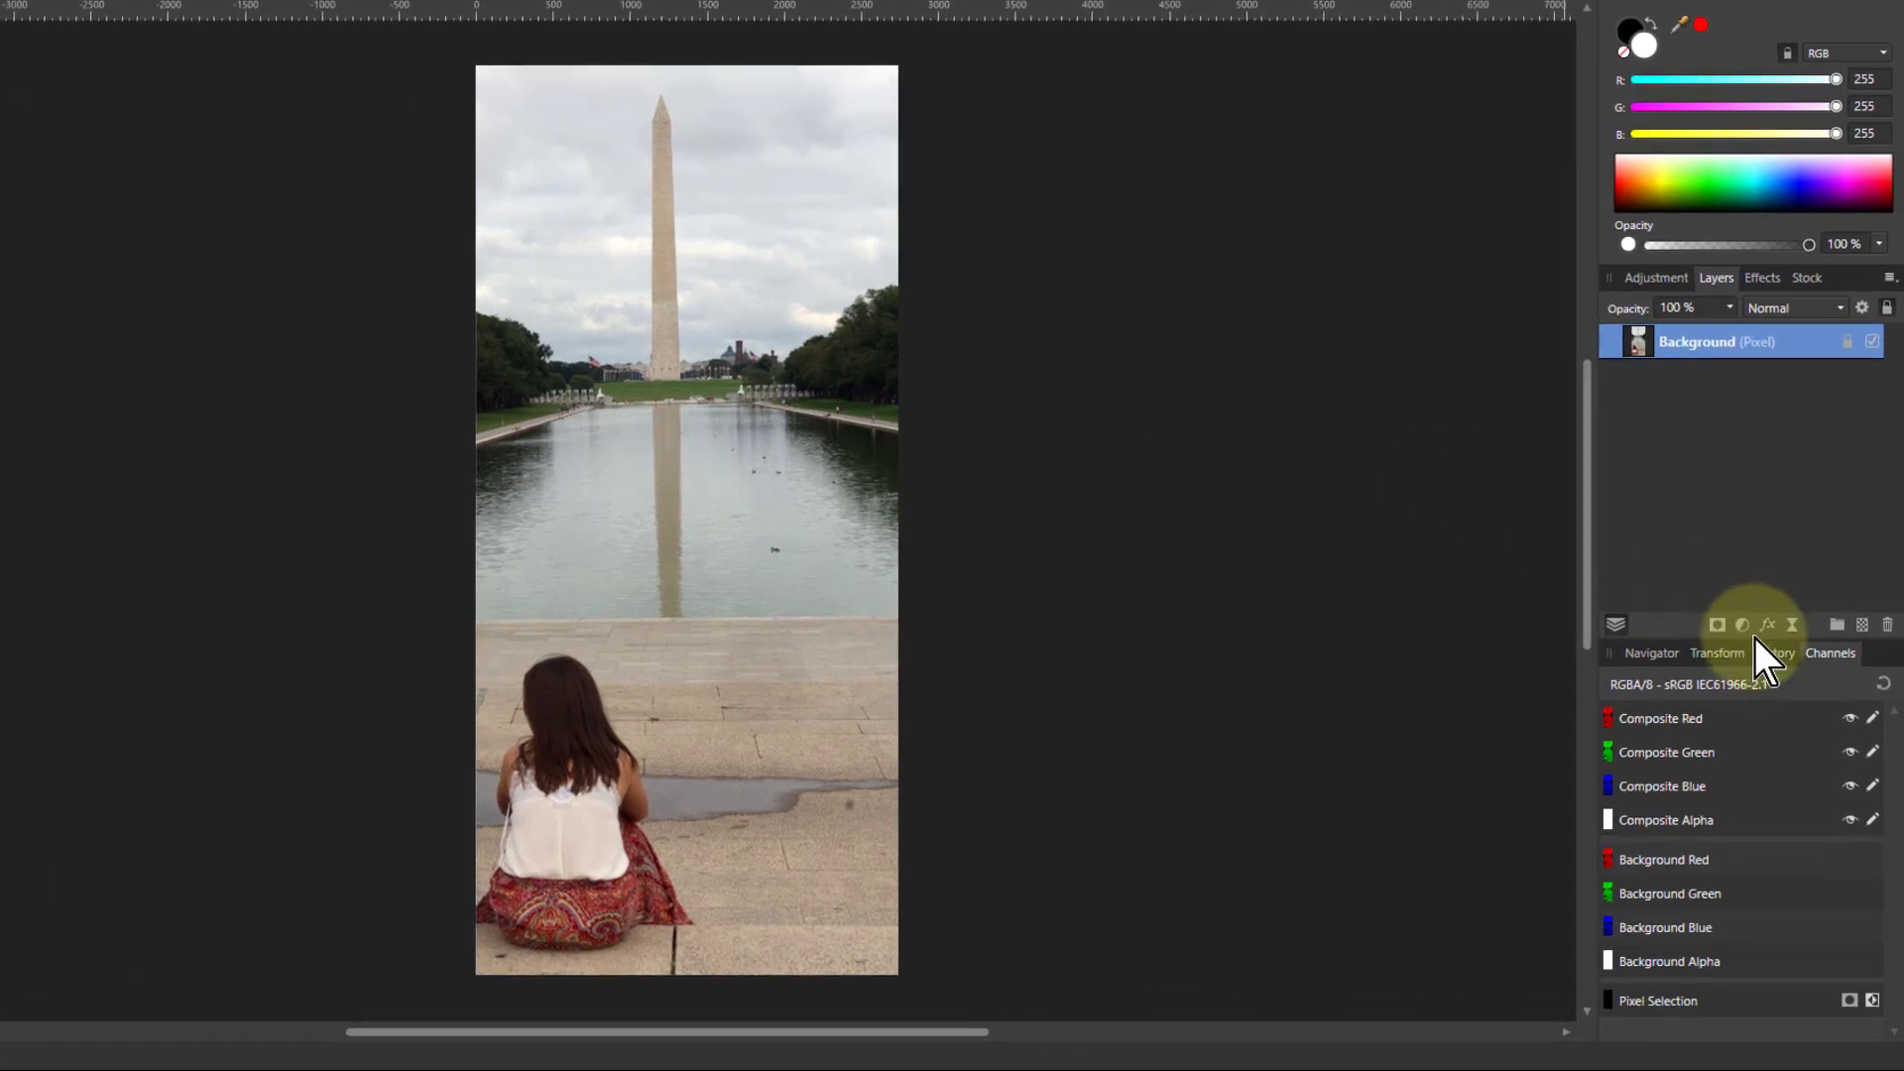
Add a Levels adjustment set to the Gray colour model, turning the photo black and white.
{"action": "left_click", "coordinate": [1743, 629]}
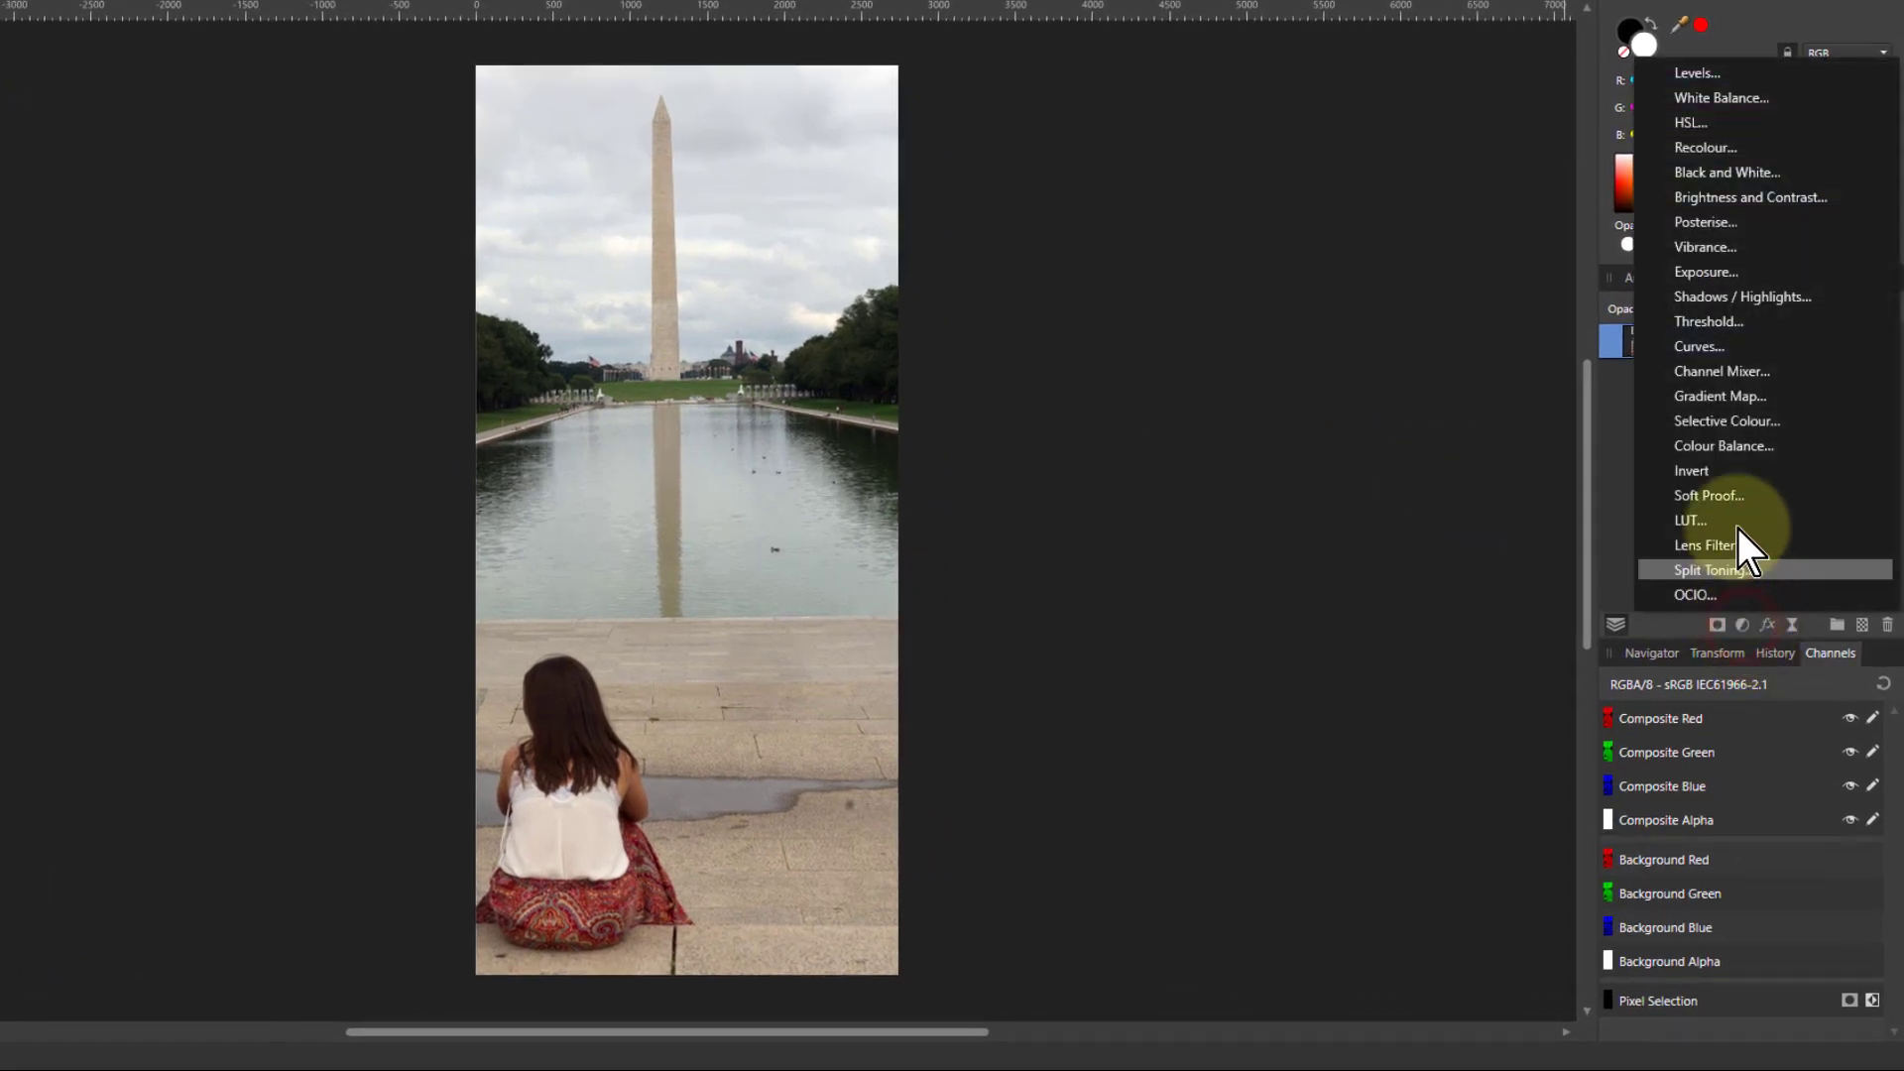
{"action": "left_click", "coordinate": [1715, 73]}
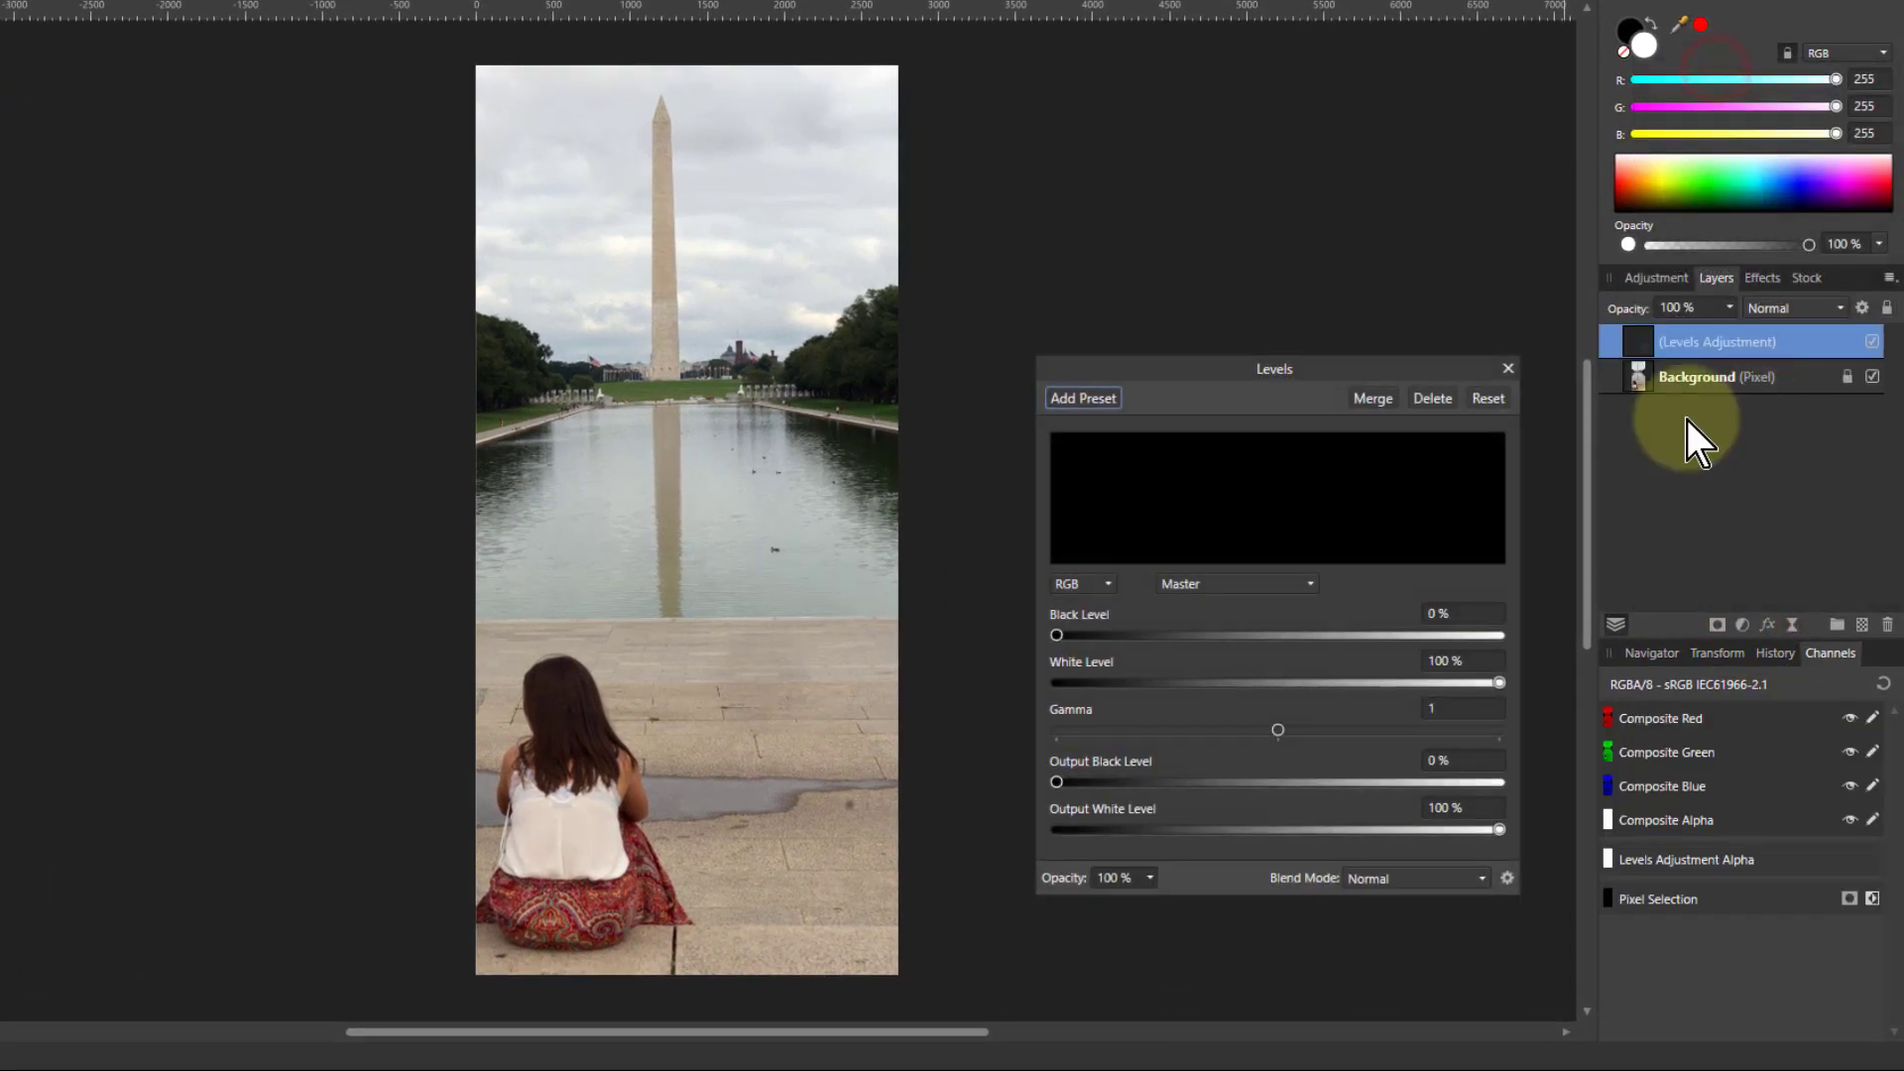
{"action": "left_click", "coordinate": [1073, 589]}
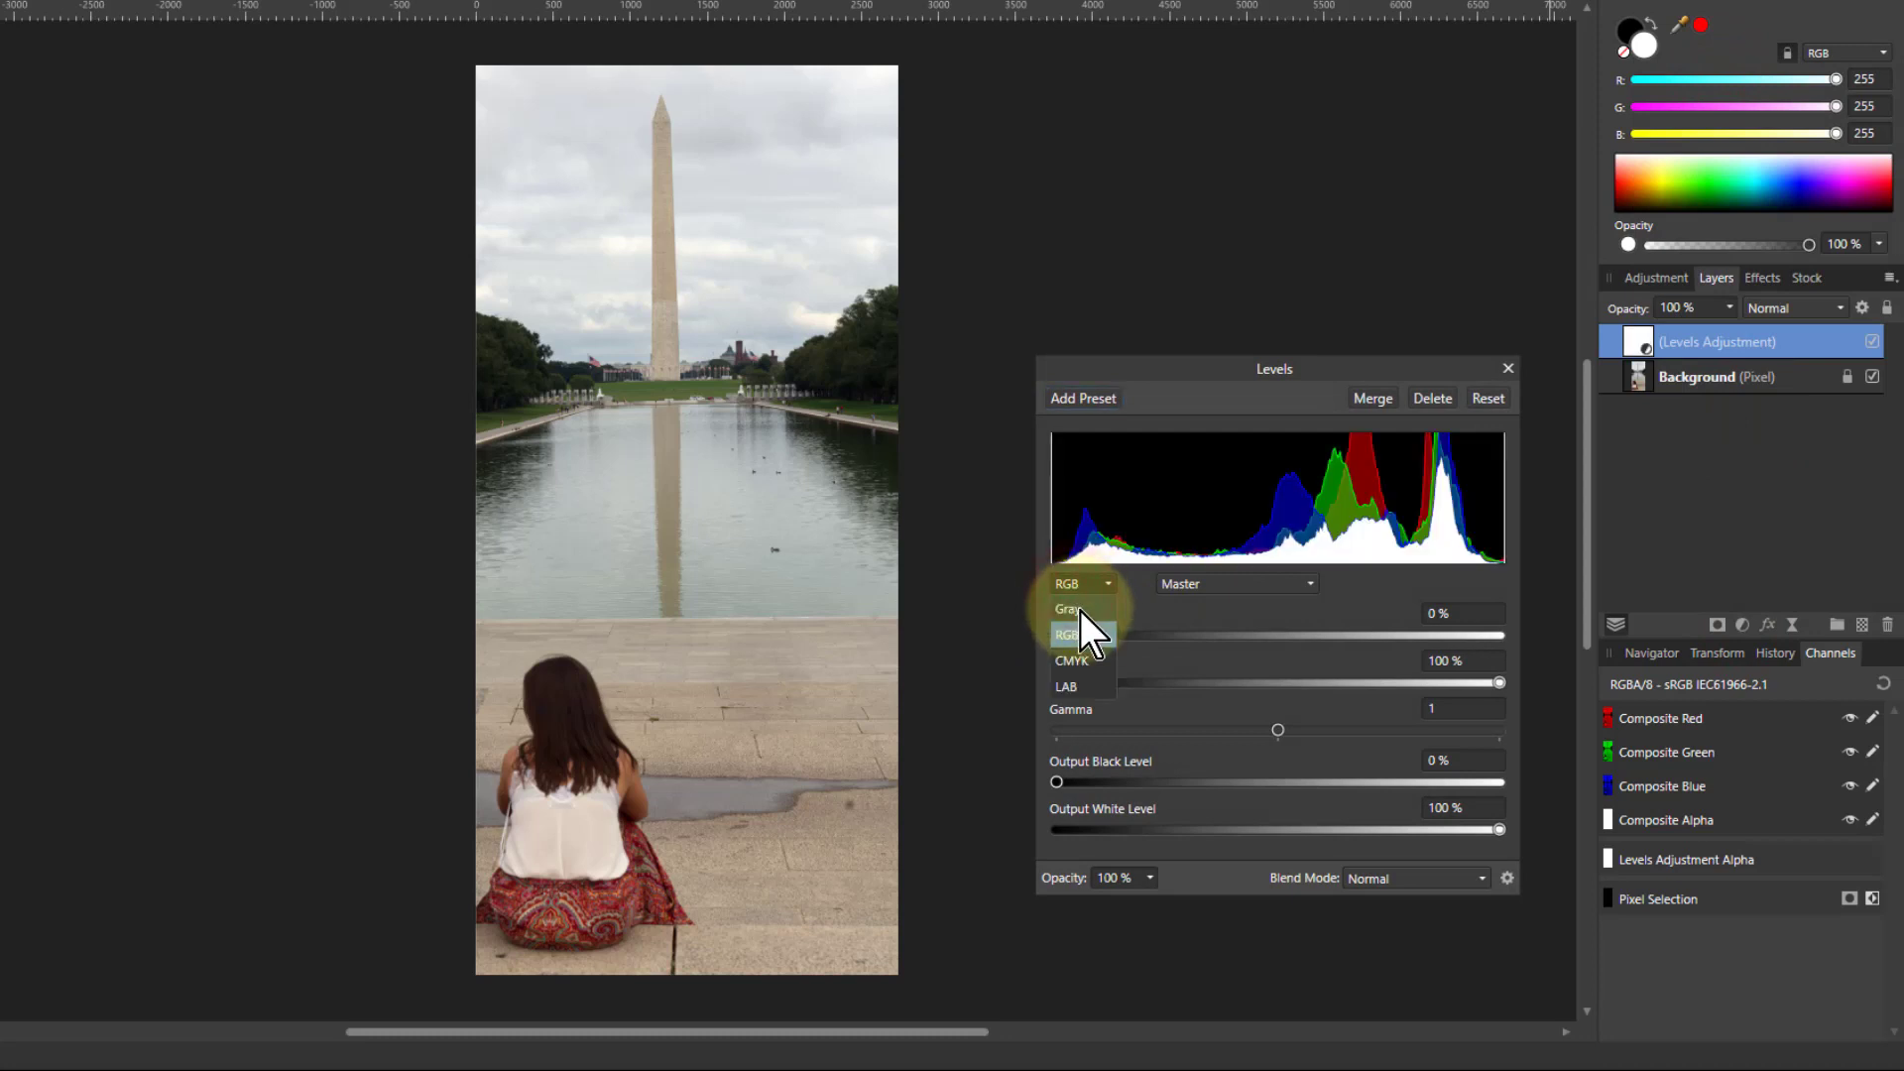
{"action": "left_click", "coordinate": [1080, 611]}
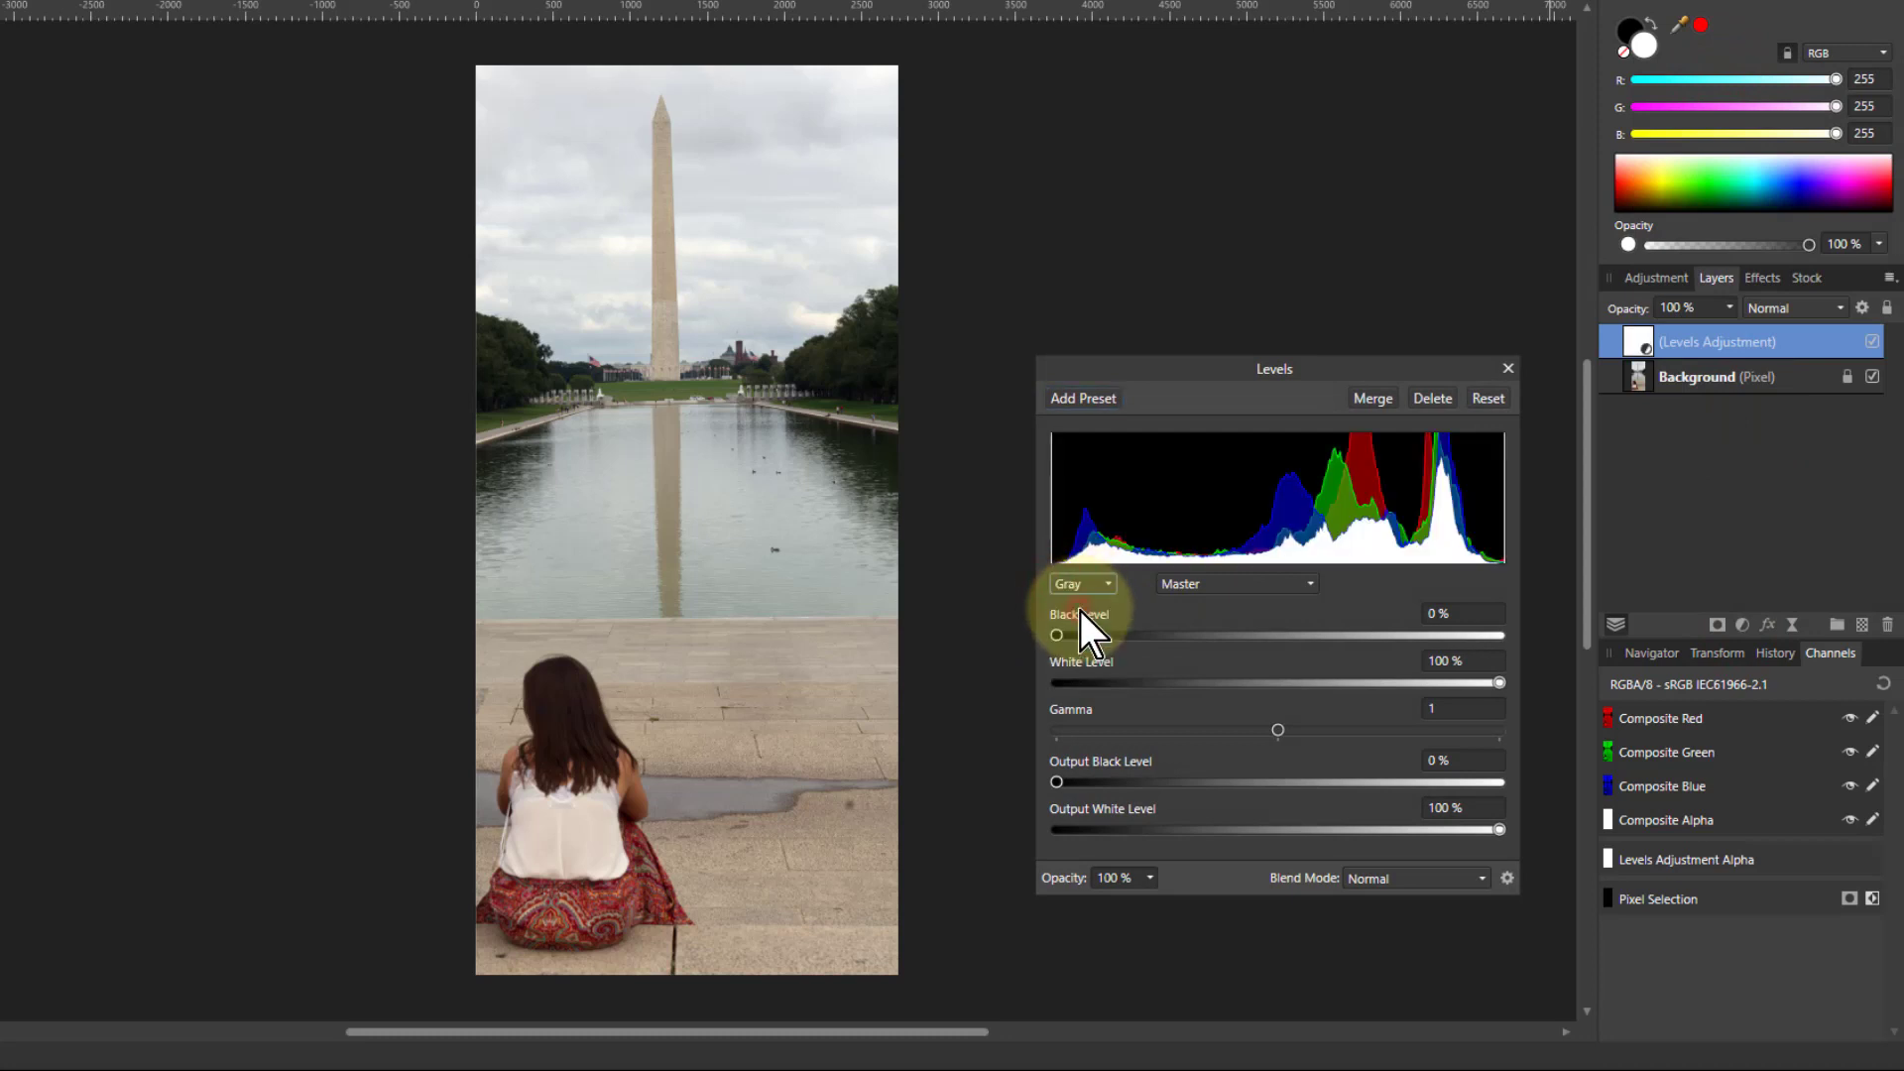
{"action": "left_click", "coordinate": [1508, 368]}
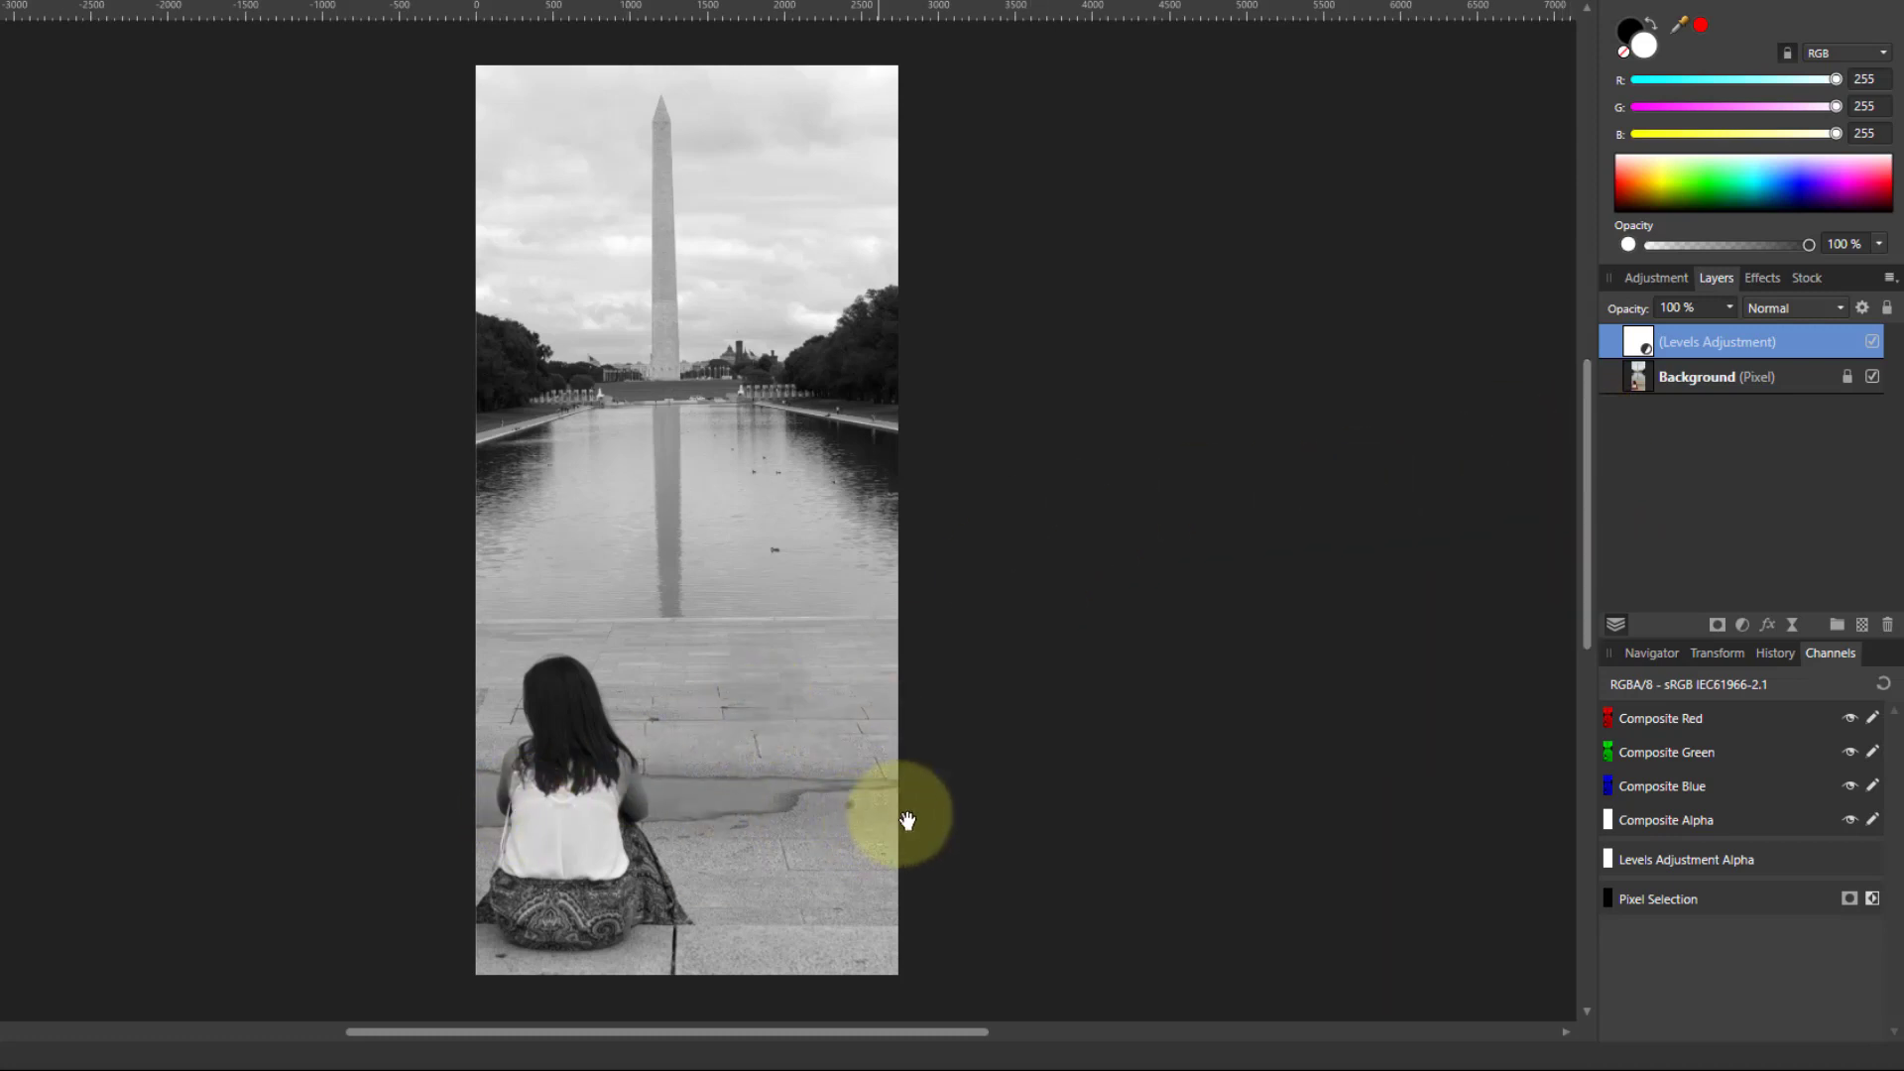
Add a Posterize adjustment with Posterize Levels raised from 4 to 5.
{"action": "left_click", "coordinate": [1743, 629]}
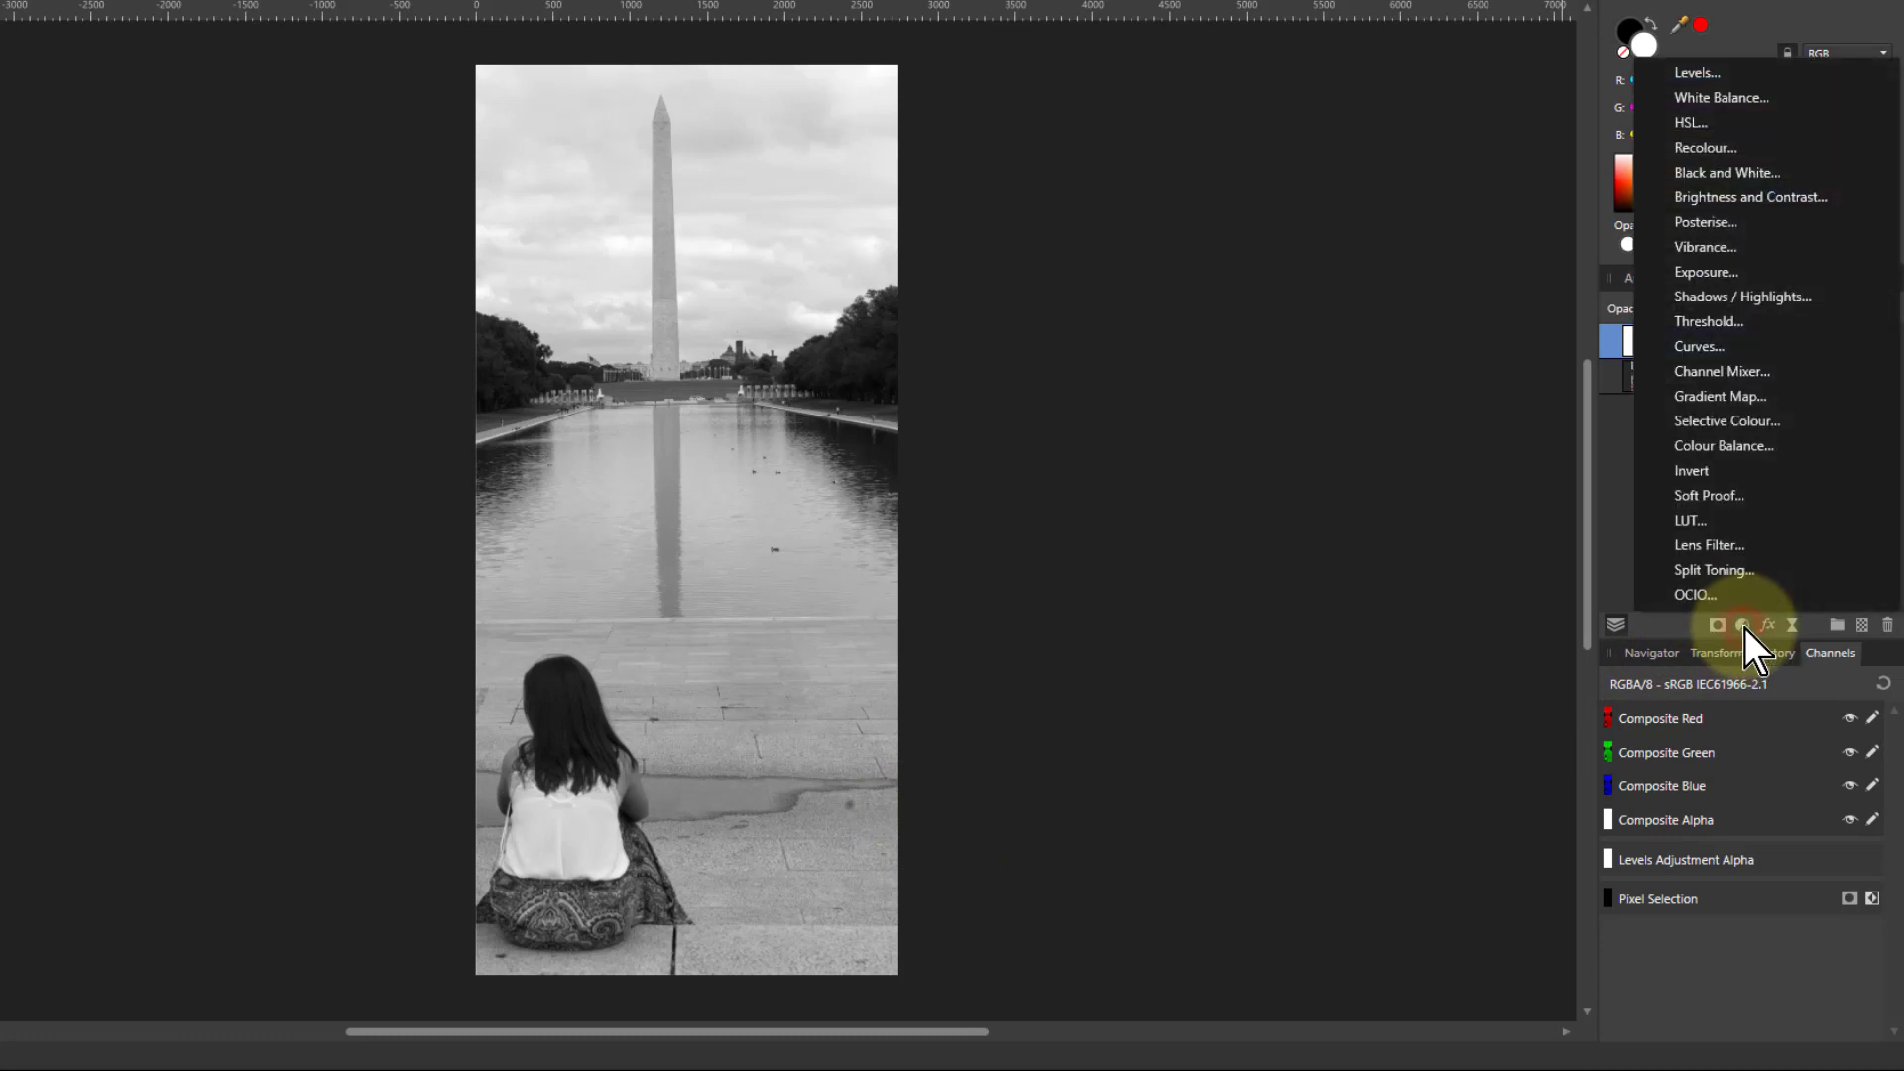
{"action": "left_click", "coordinate": [1703, 224]}
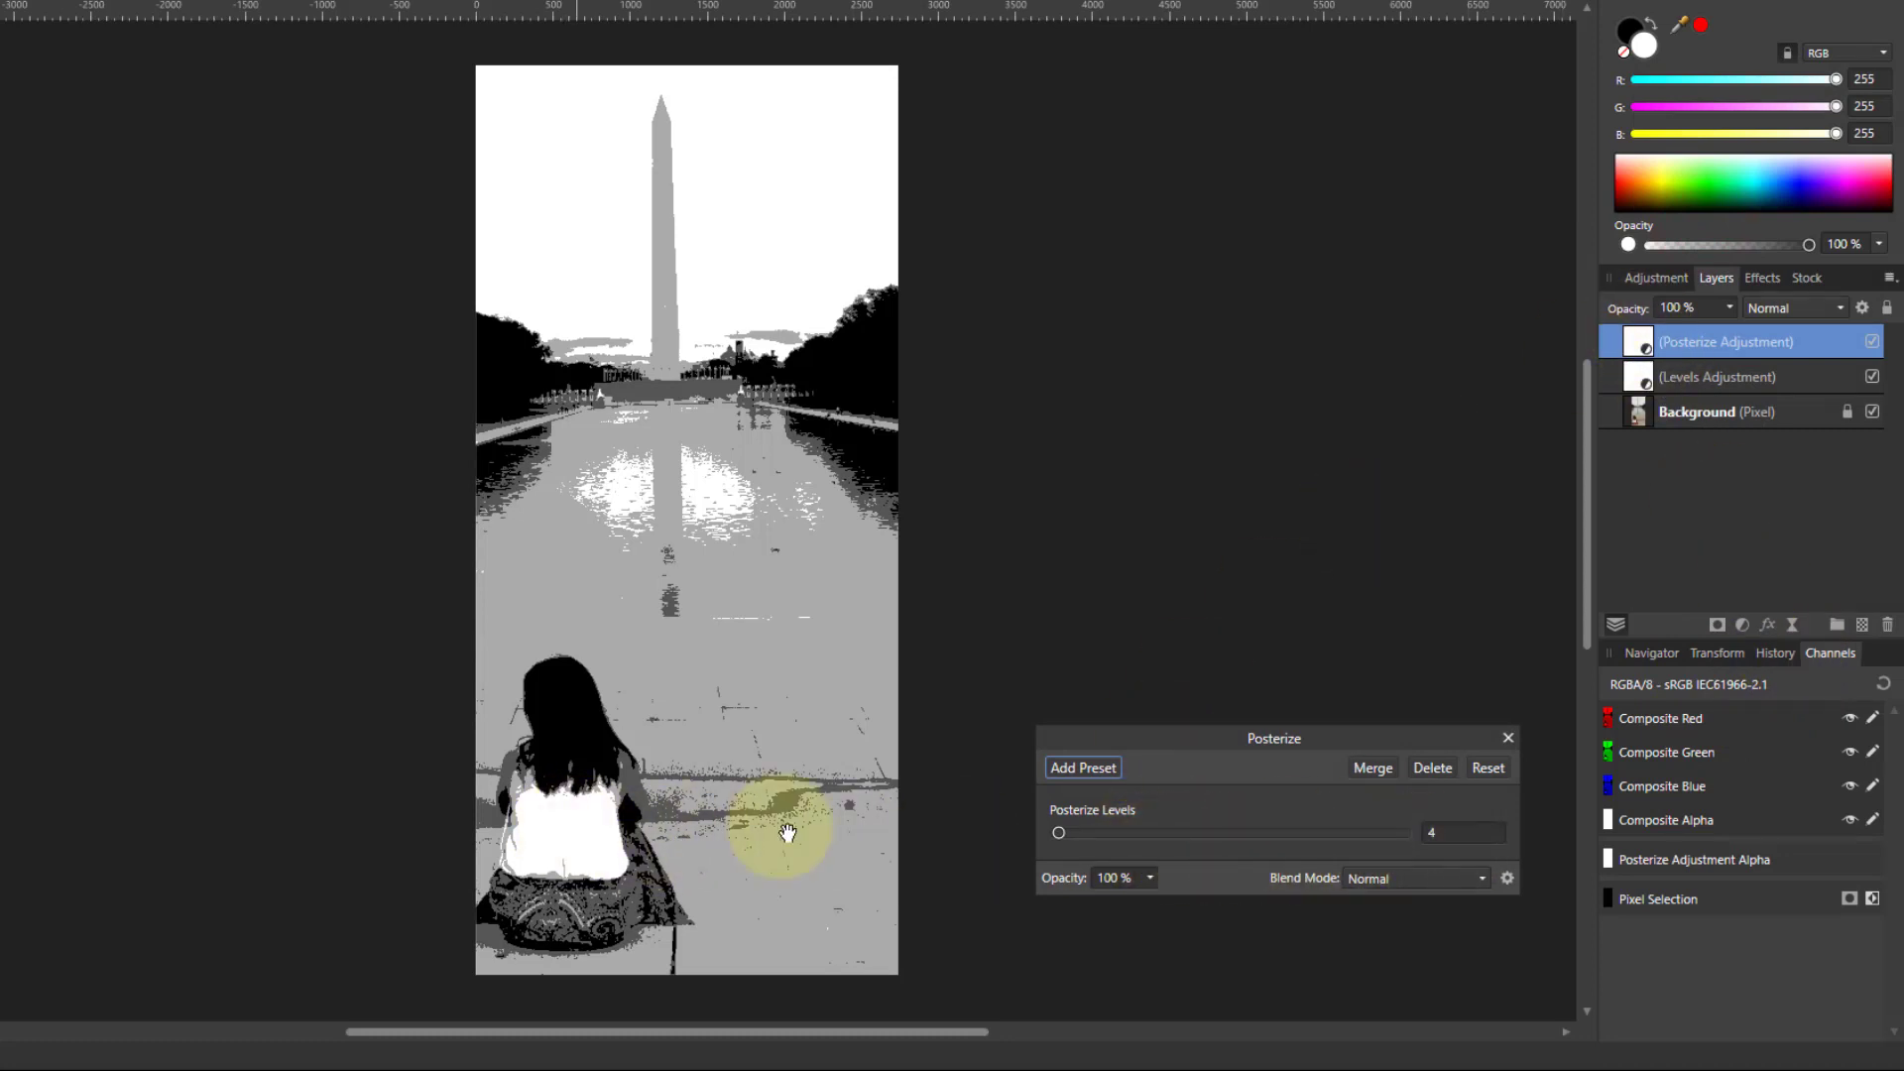
{"action": "scroll", "coordinate": [1477, 834], "scroll_direction": "up", "scroll_amount": 1}
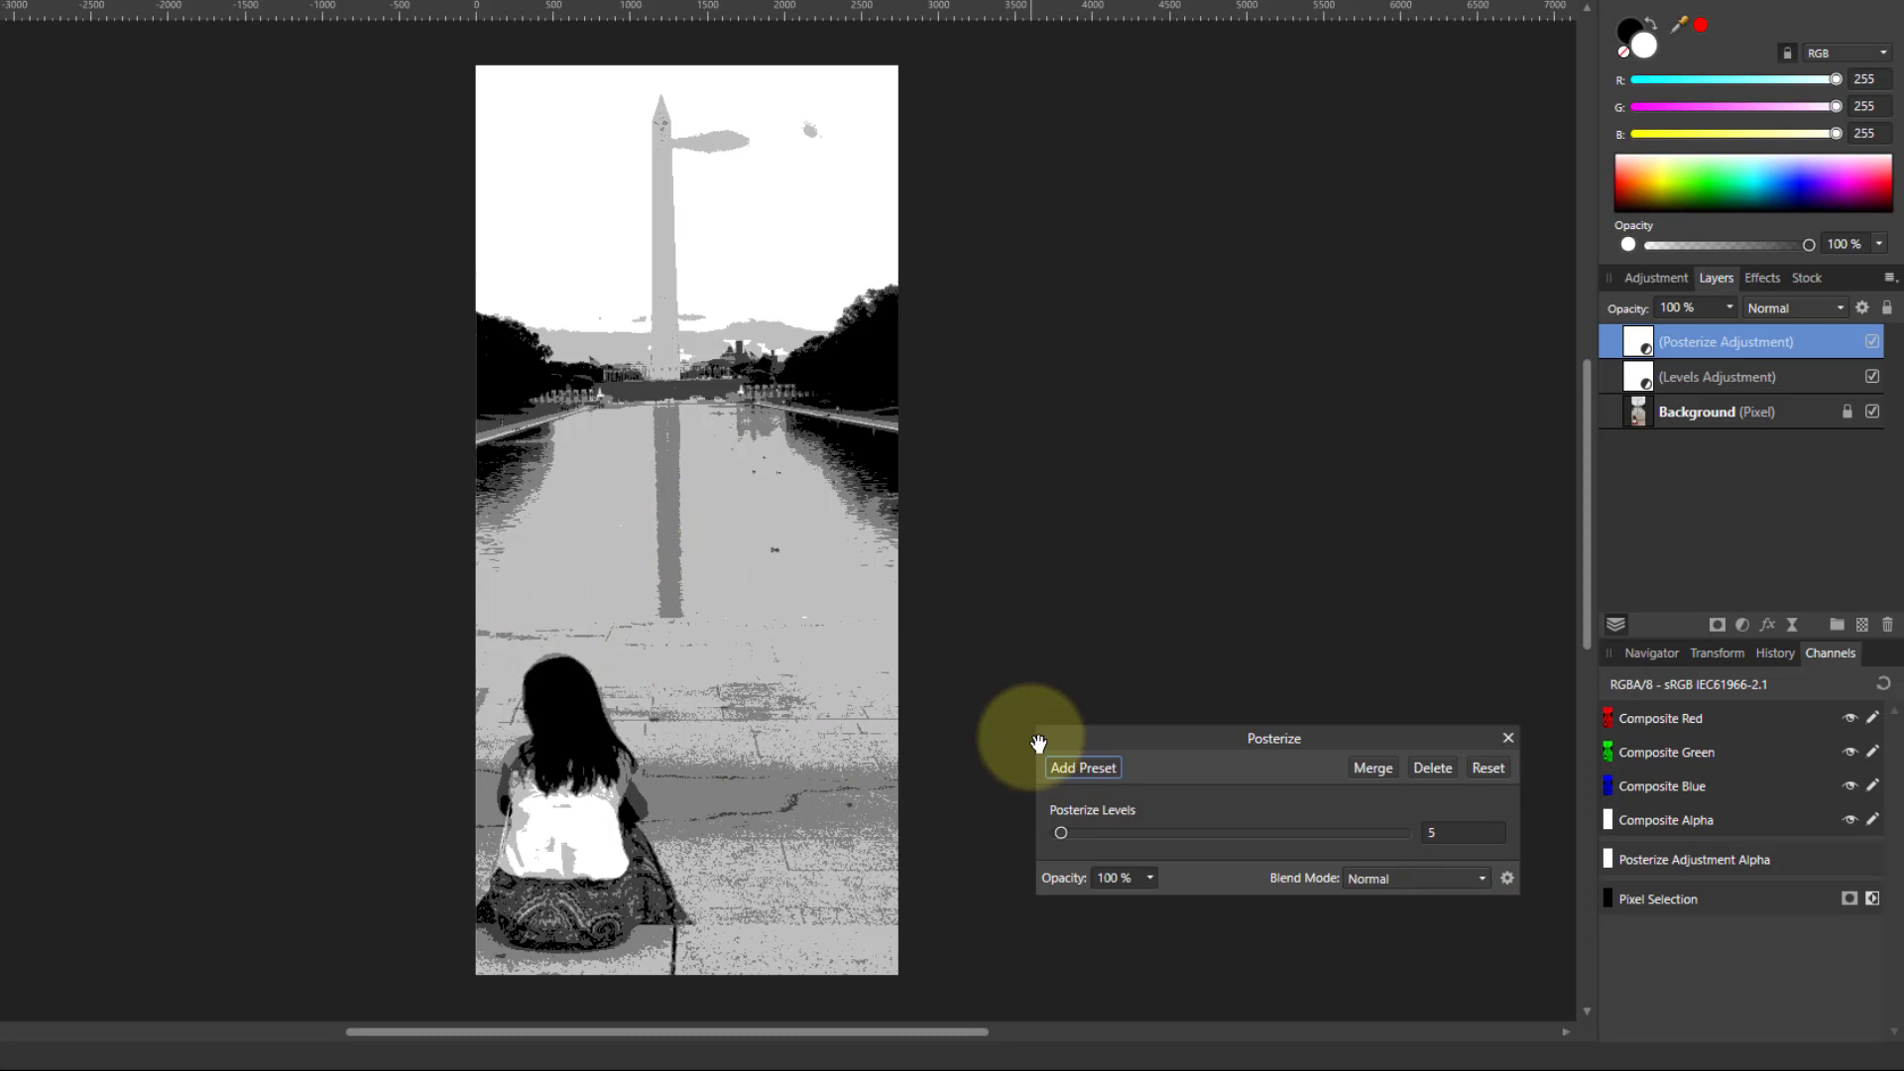
Group the Posterize and Levels adjustments and name the group Luminosity.
{"action": "left_click", "coordinate": [1509, 738]}
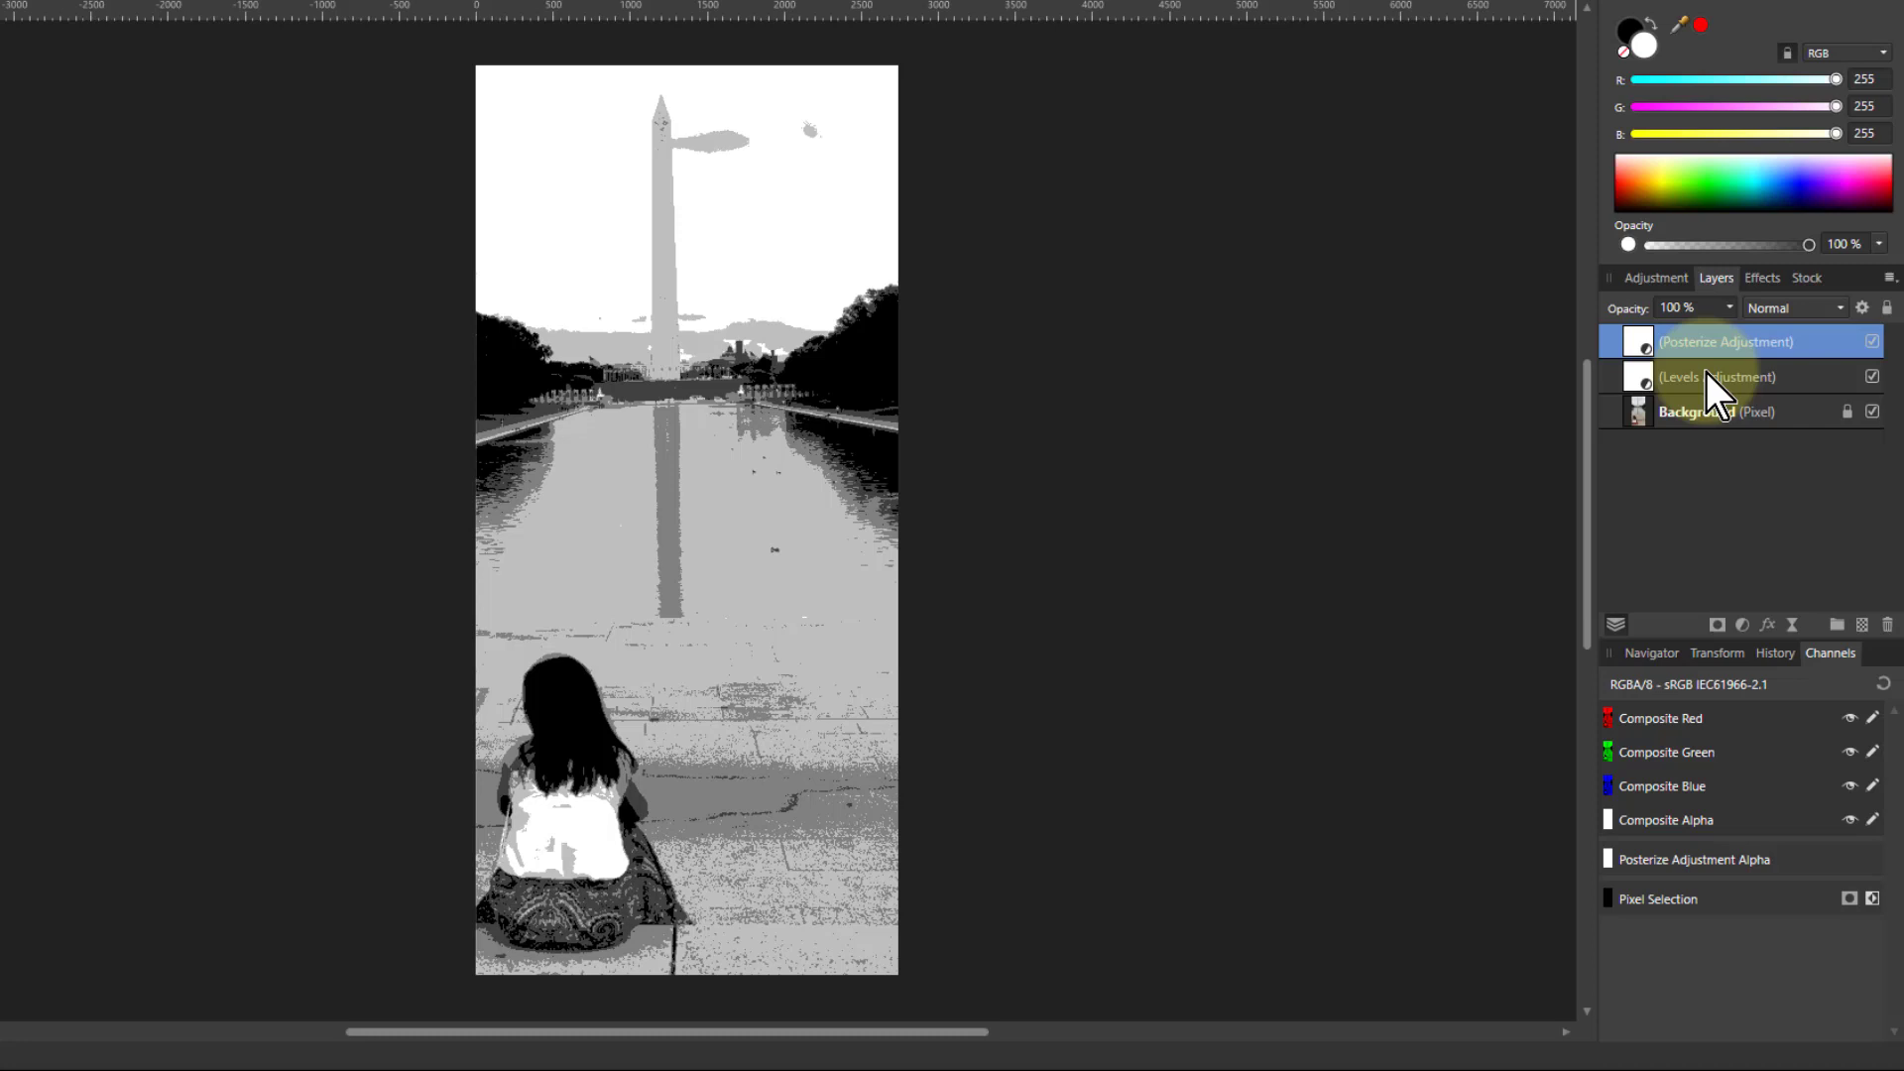
{"action": "left_click", "coordinate": [1784, 379], "text": "ctrl"}
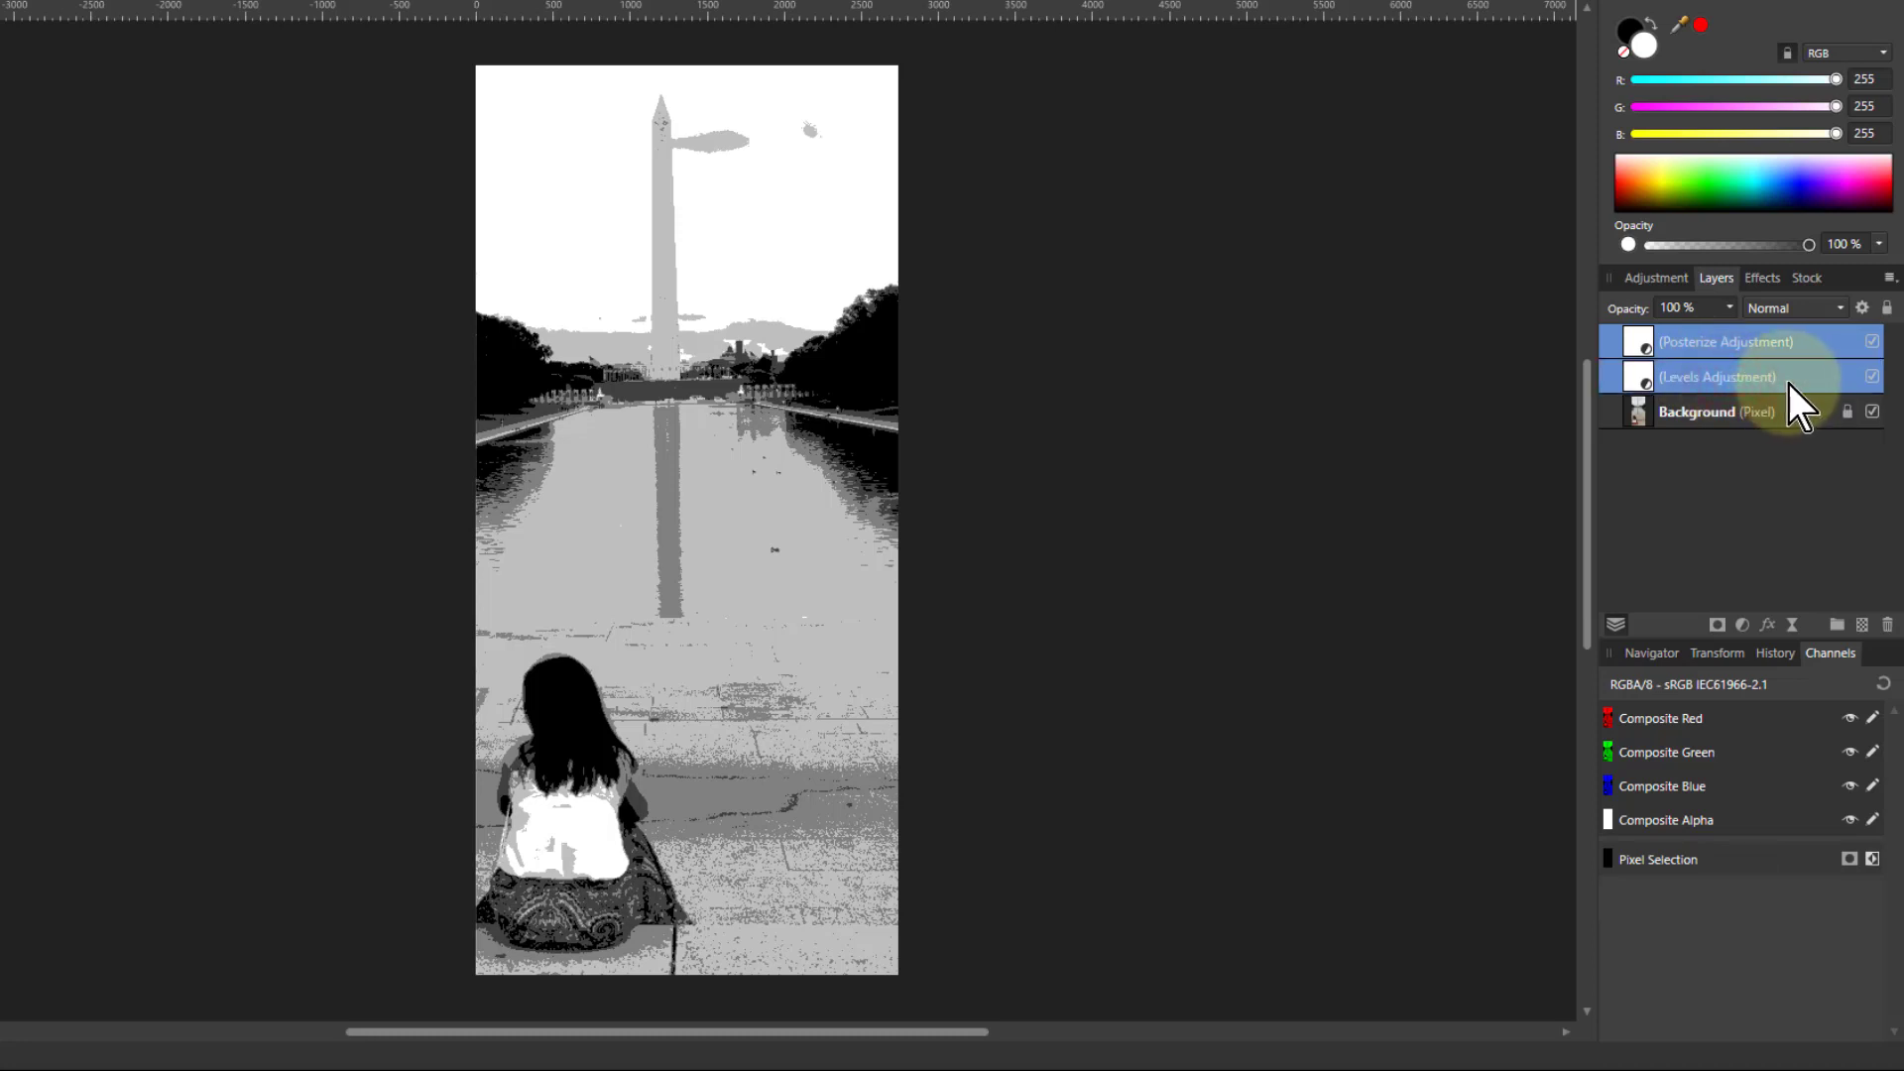
{"action": "key", "text": "ctrl+g"}
{"action": "double_click", "coordinate": [1735, 342]}
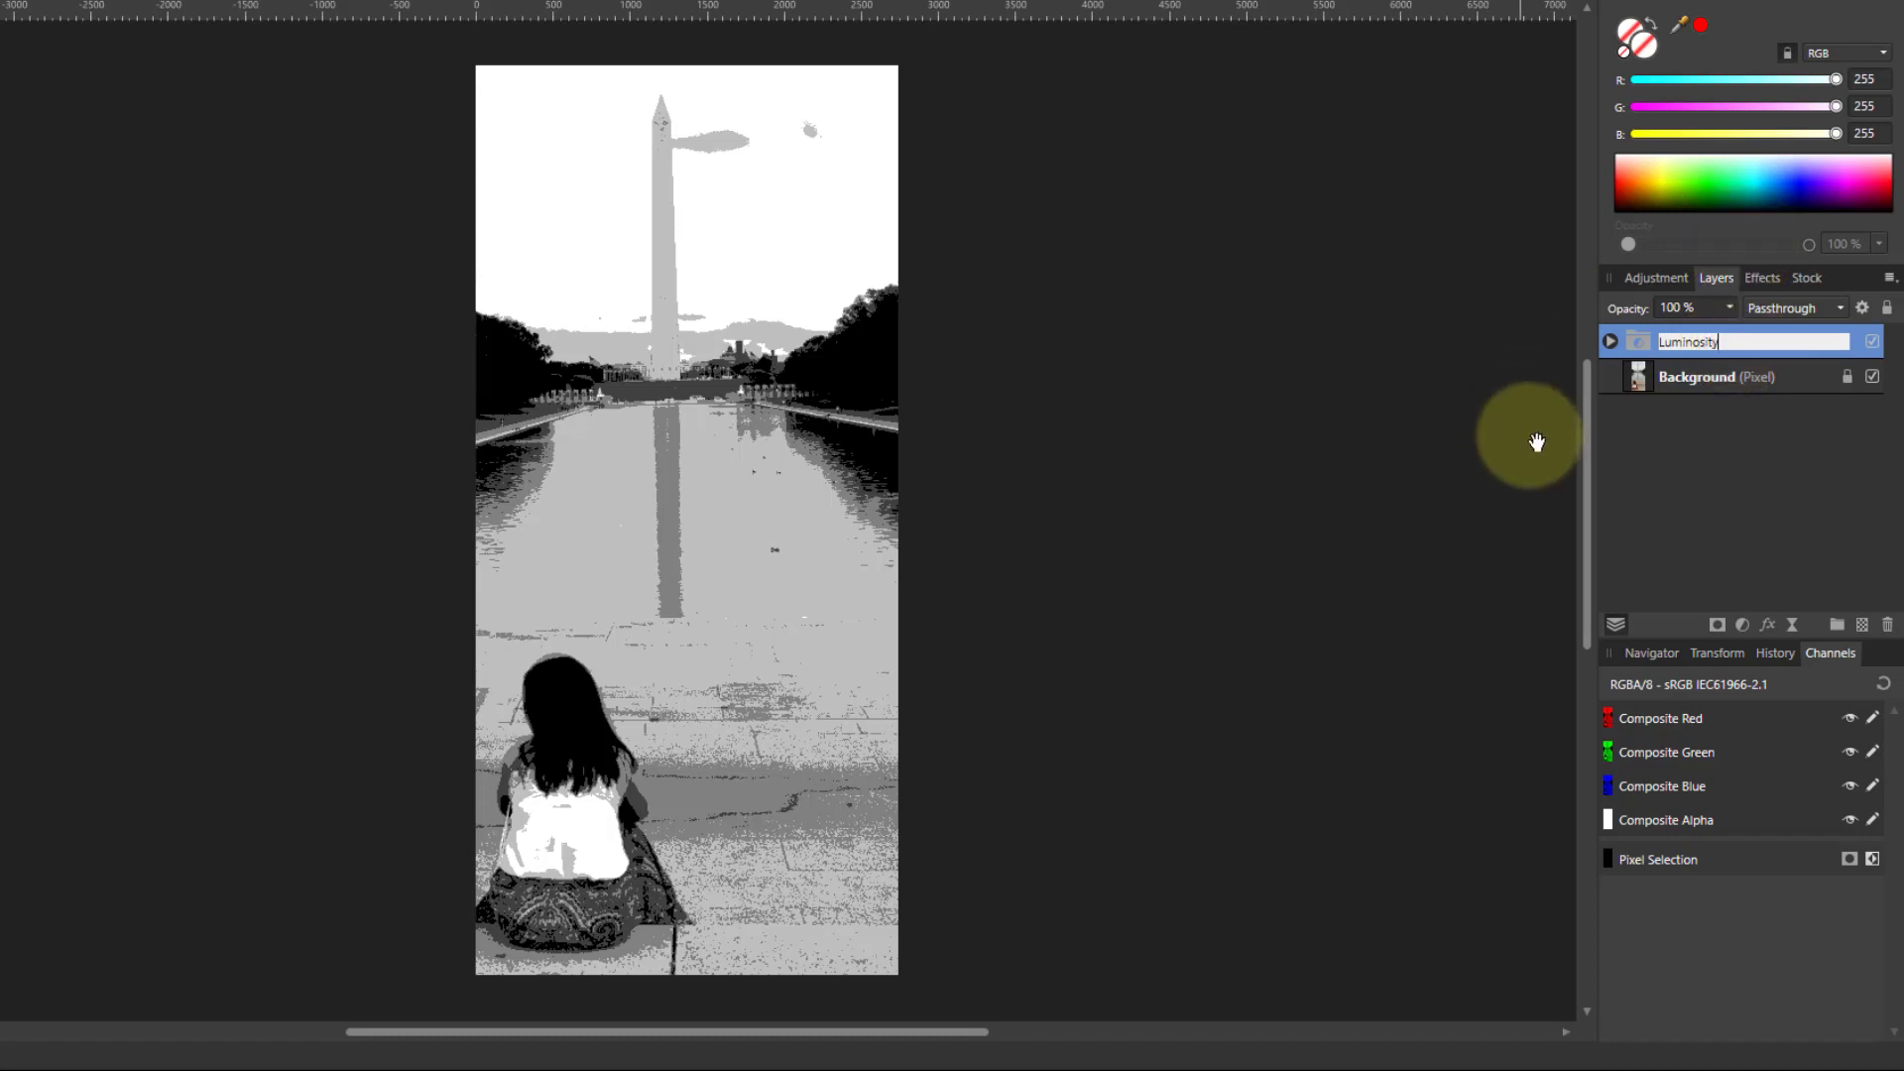
{"action": "left_click", "coordinate": [1637, 421]}
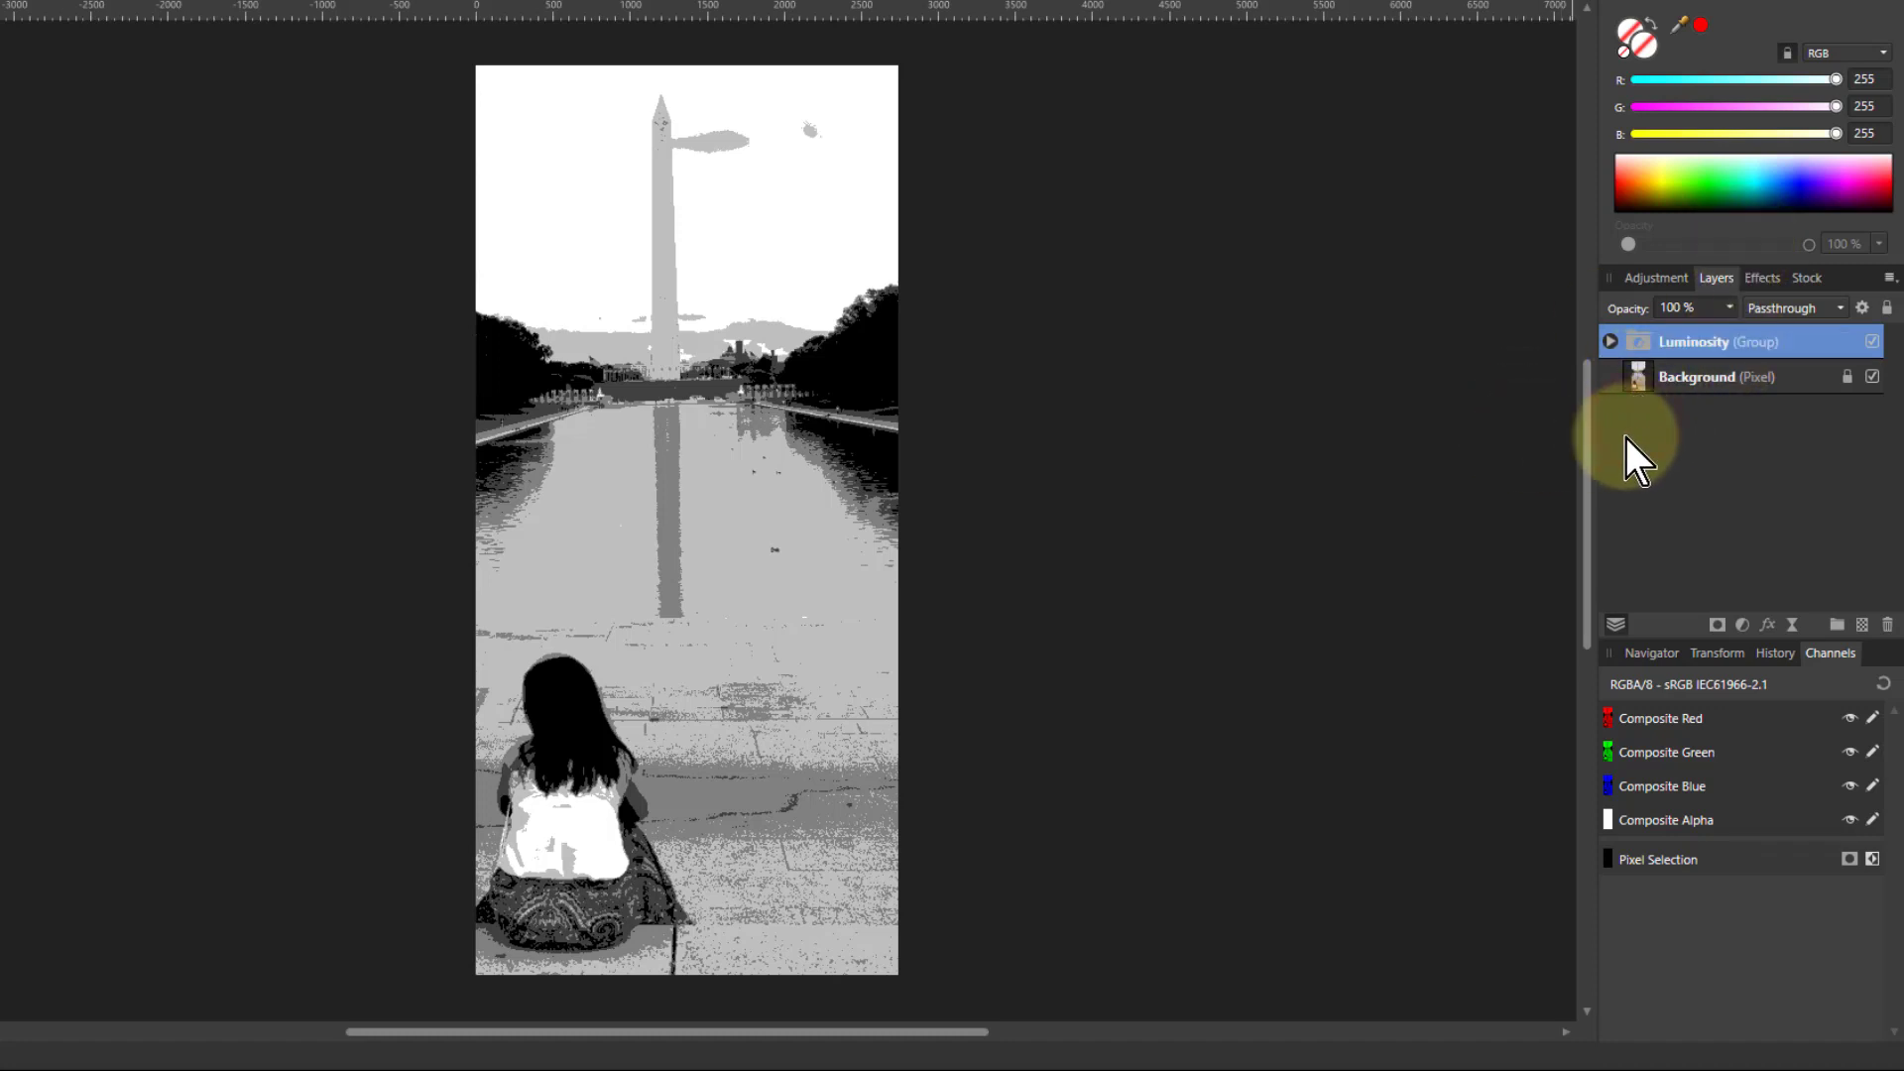
Try output black and gamma changes on the grouped Levels, then reset it to defaults.
{"action": "left_click", "coordinate": [1610, 341]}
{"action": "double_click", "coordinate": [1658, 411]}
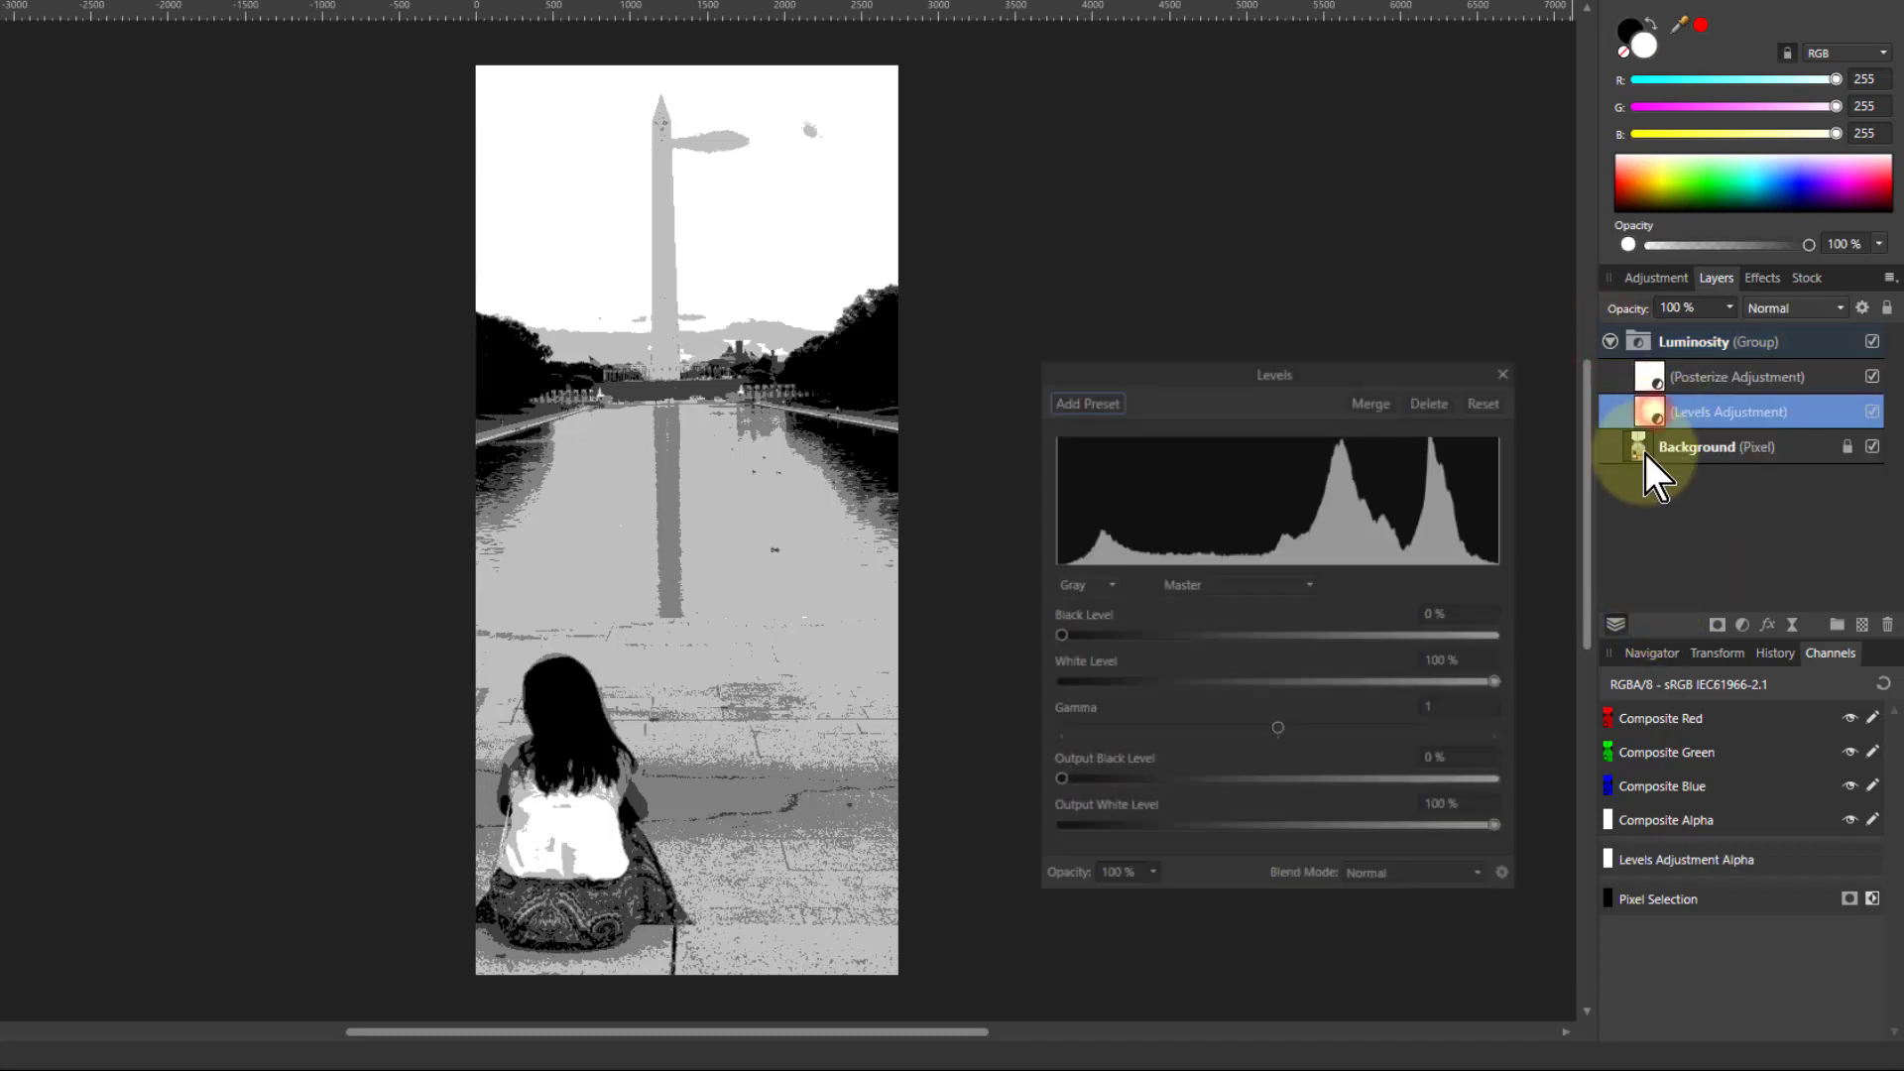
{"action": "left_click", "coordinate": [1057, 783]}
{"action": "mouse_move", "coordinate": [1059, 783]}
{"action": "left_mouse_down"}
{"action": "mouse_move", "coordinate": [1144, 787]}
{"action": "mouse_move", "coordinate": [1065, 783]}
{"action": "left_mouse_up"}
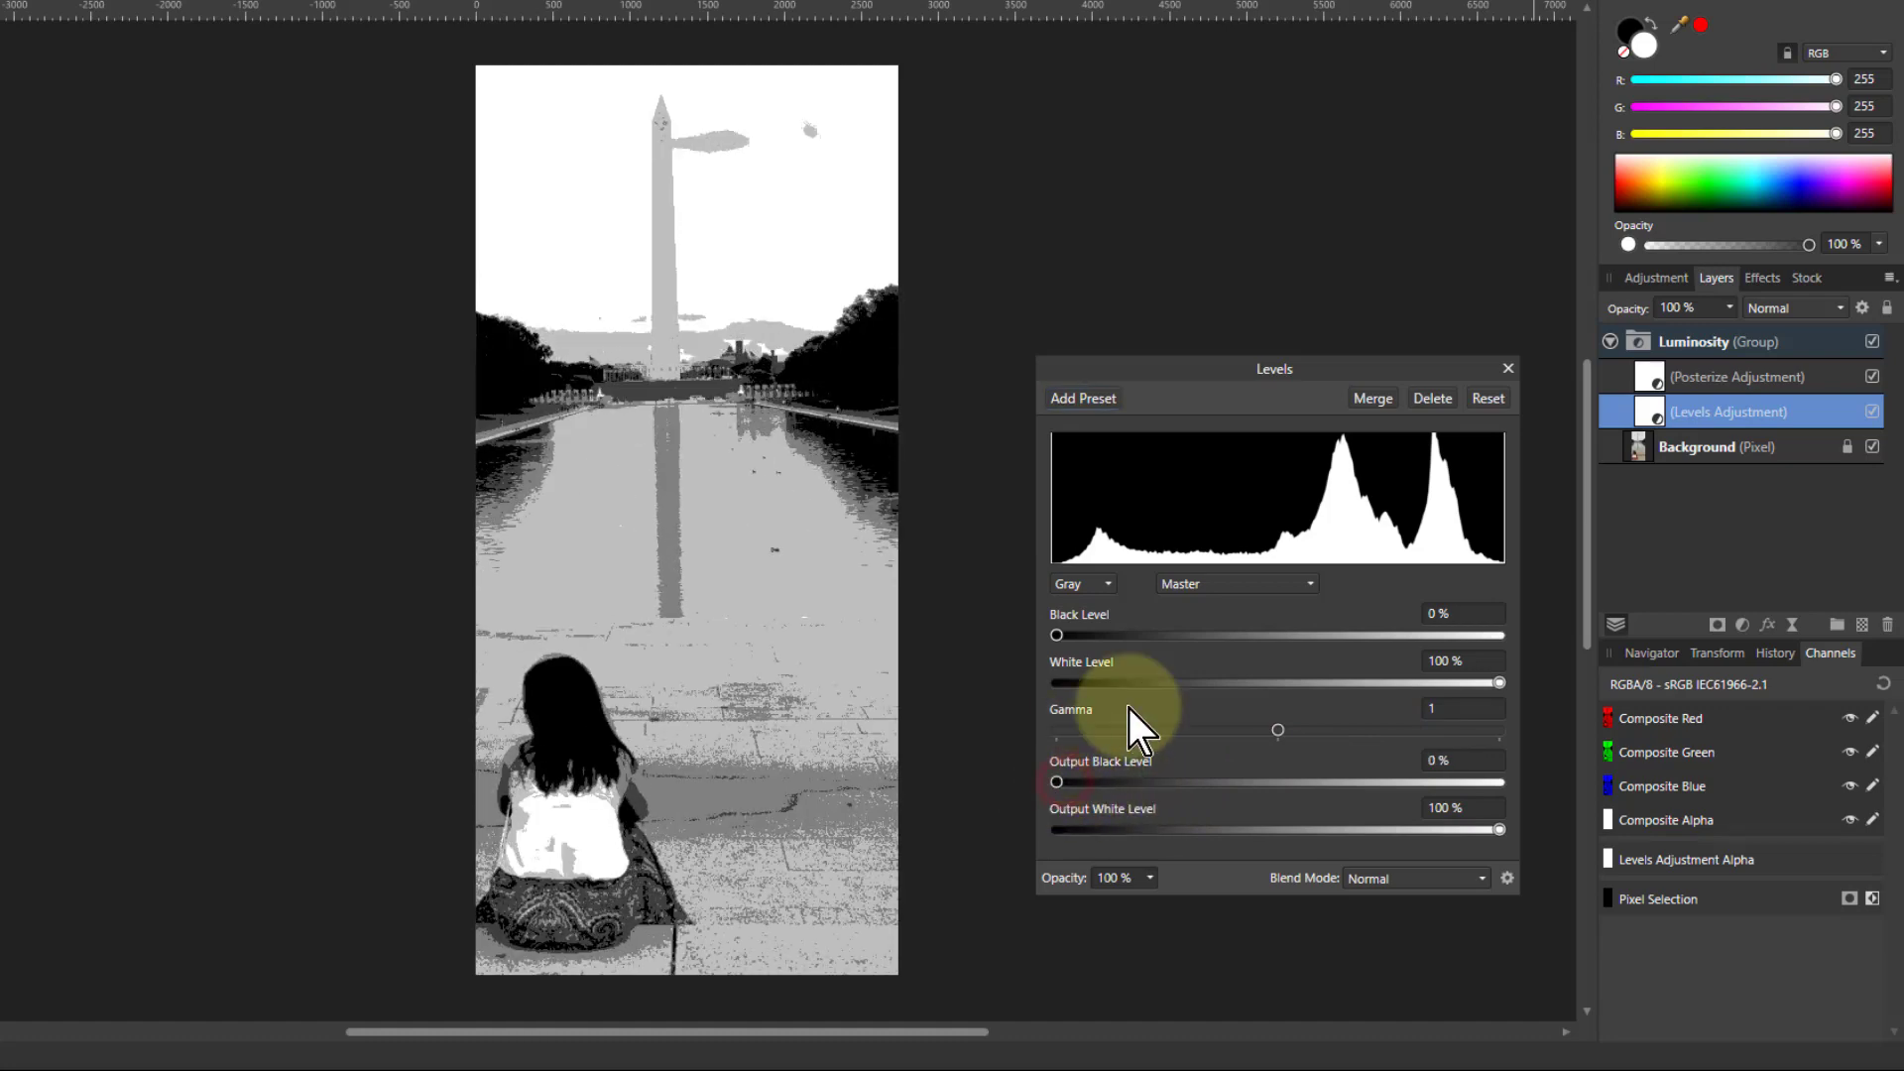
{"action": "mouse_move", "coordinate": [1277, 731]}
{"action": "left_mouse_down"}
{"action": "mouse_move", "coordinate": [1327, 734]}
{"action": "mouse_move", "coordinate": [1252, 734]}
{"action": "mouse_move", "coordinate": [1299, 733]}
{"action": "mouse_move", "coordinate": [1283, 732]}
{"action": "left_mouse_up"}
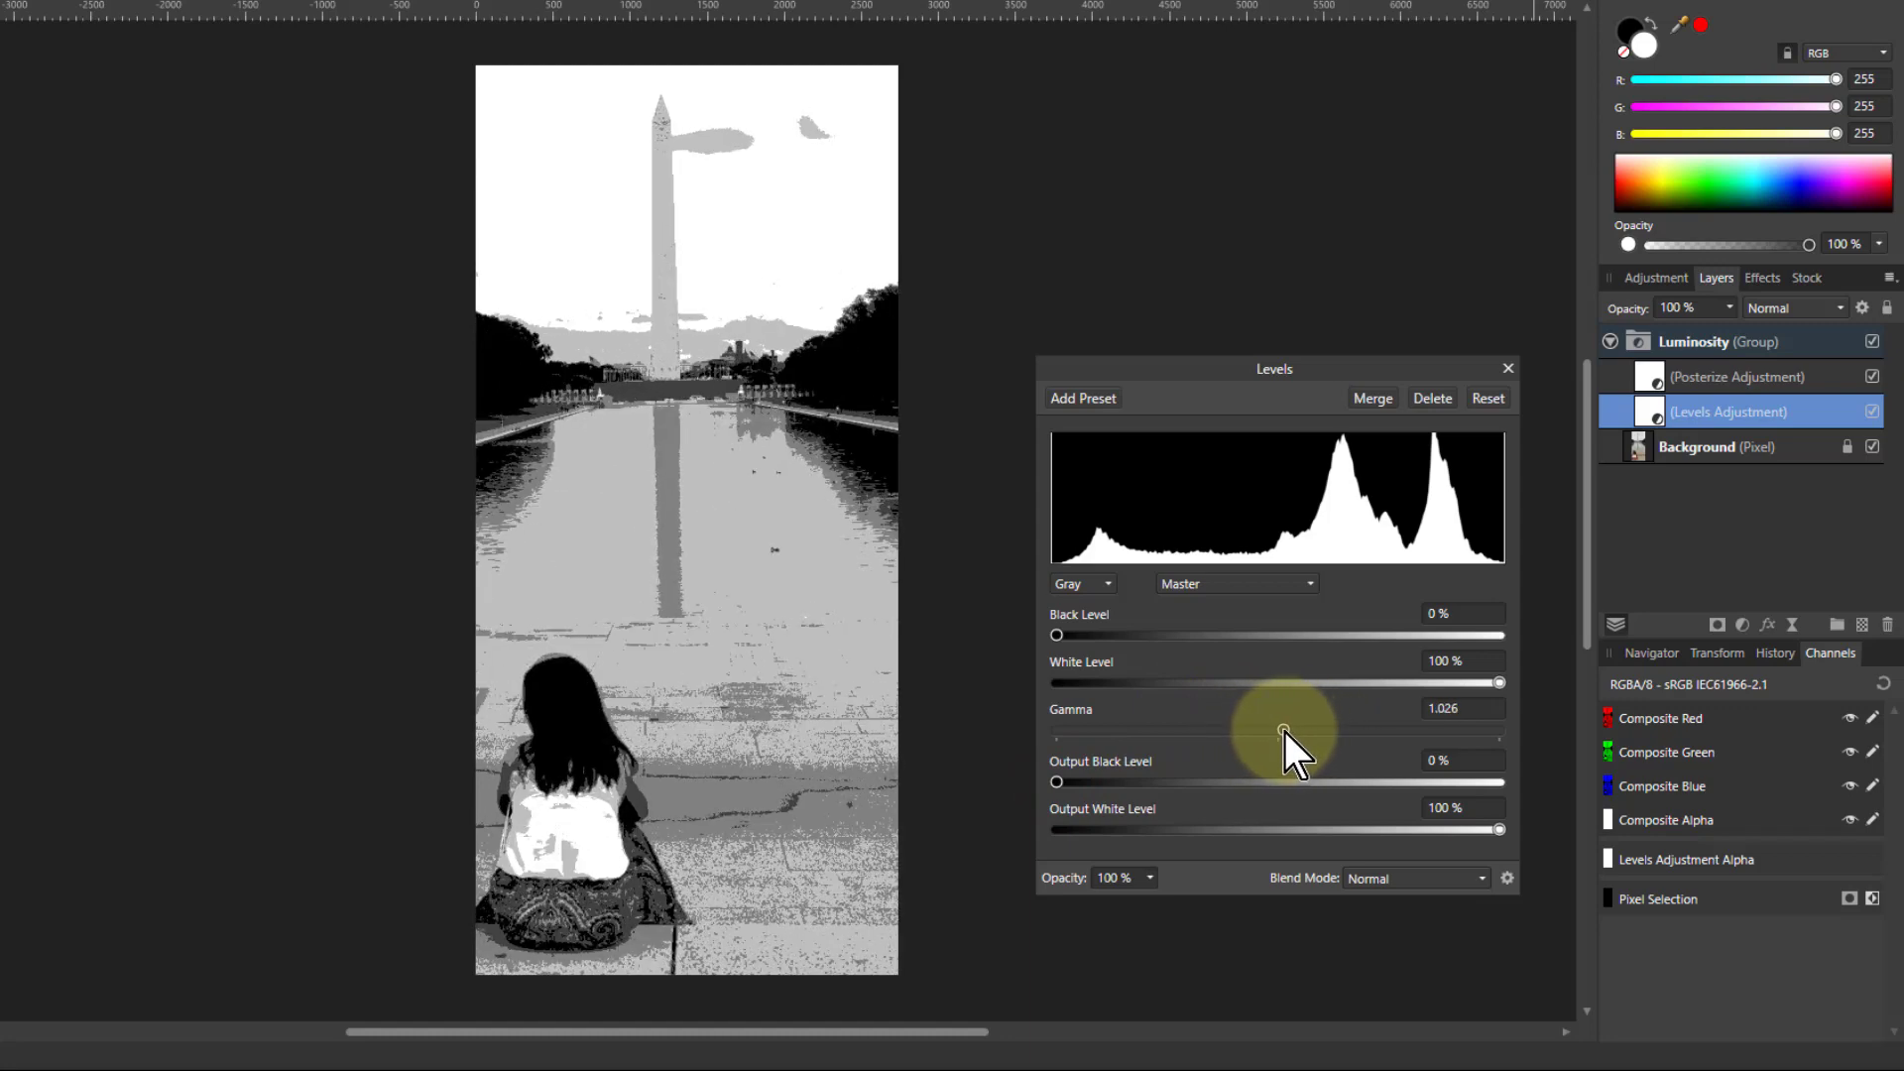
{"action": "left_click", "coordinate": [1487, 399]}
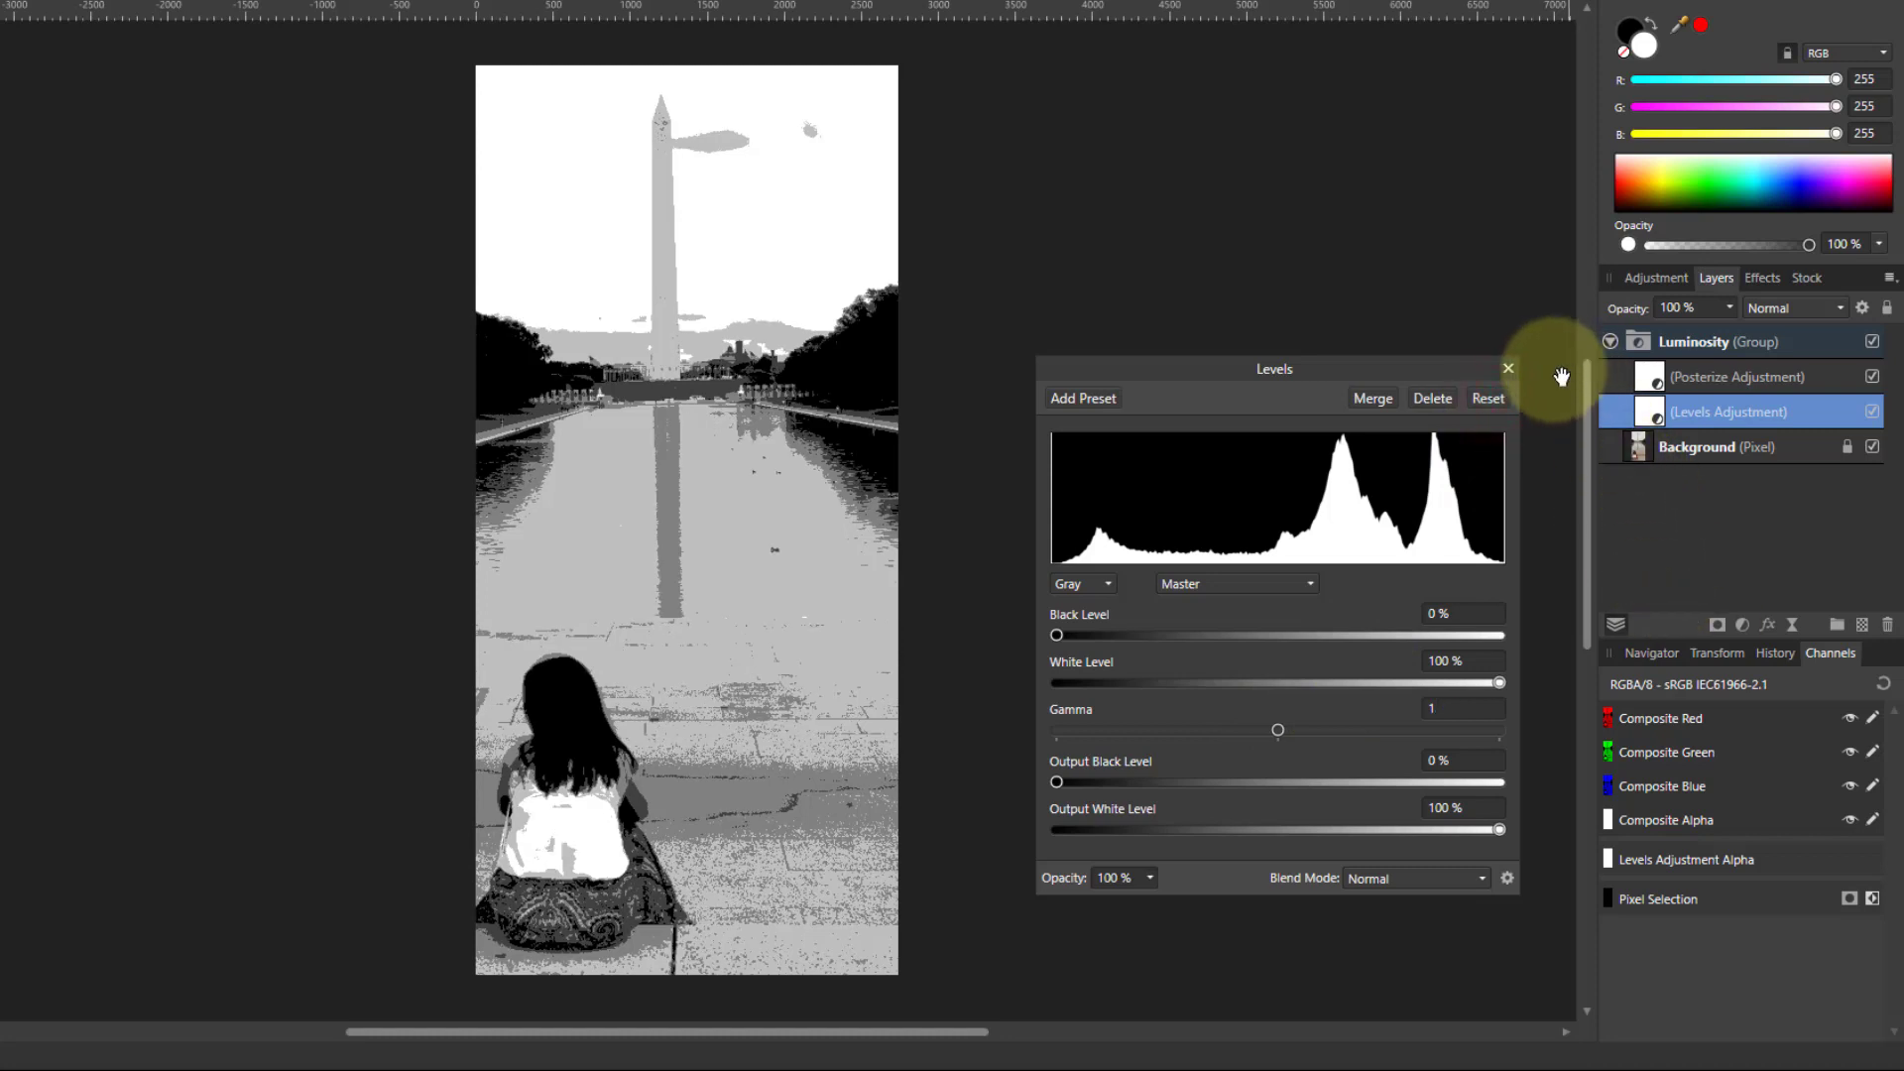
{"action": "left_click", "coordinate": [1509, 368]}
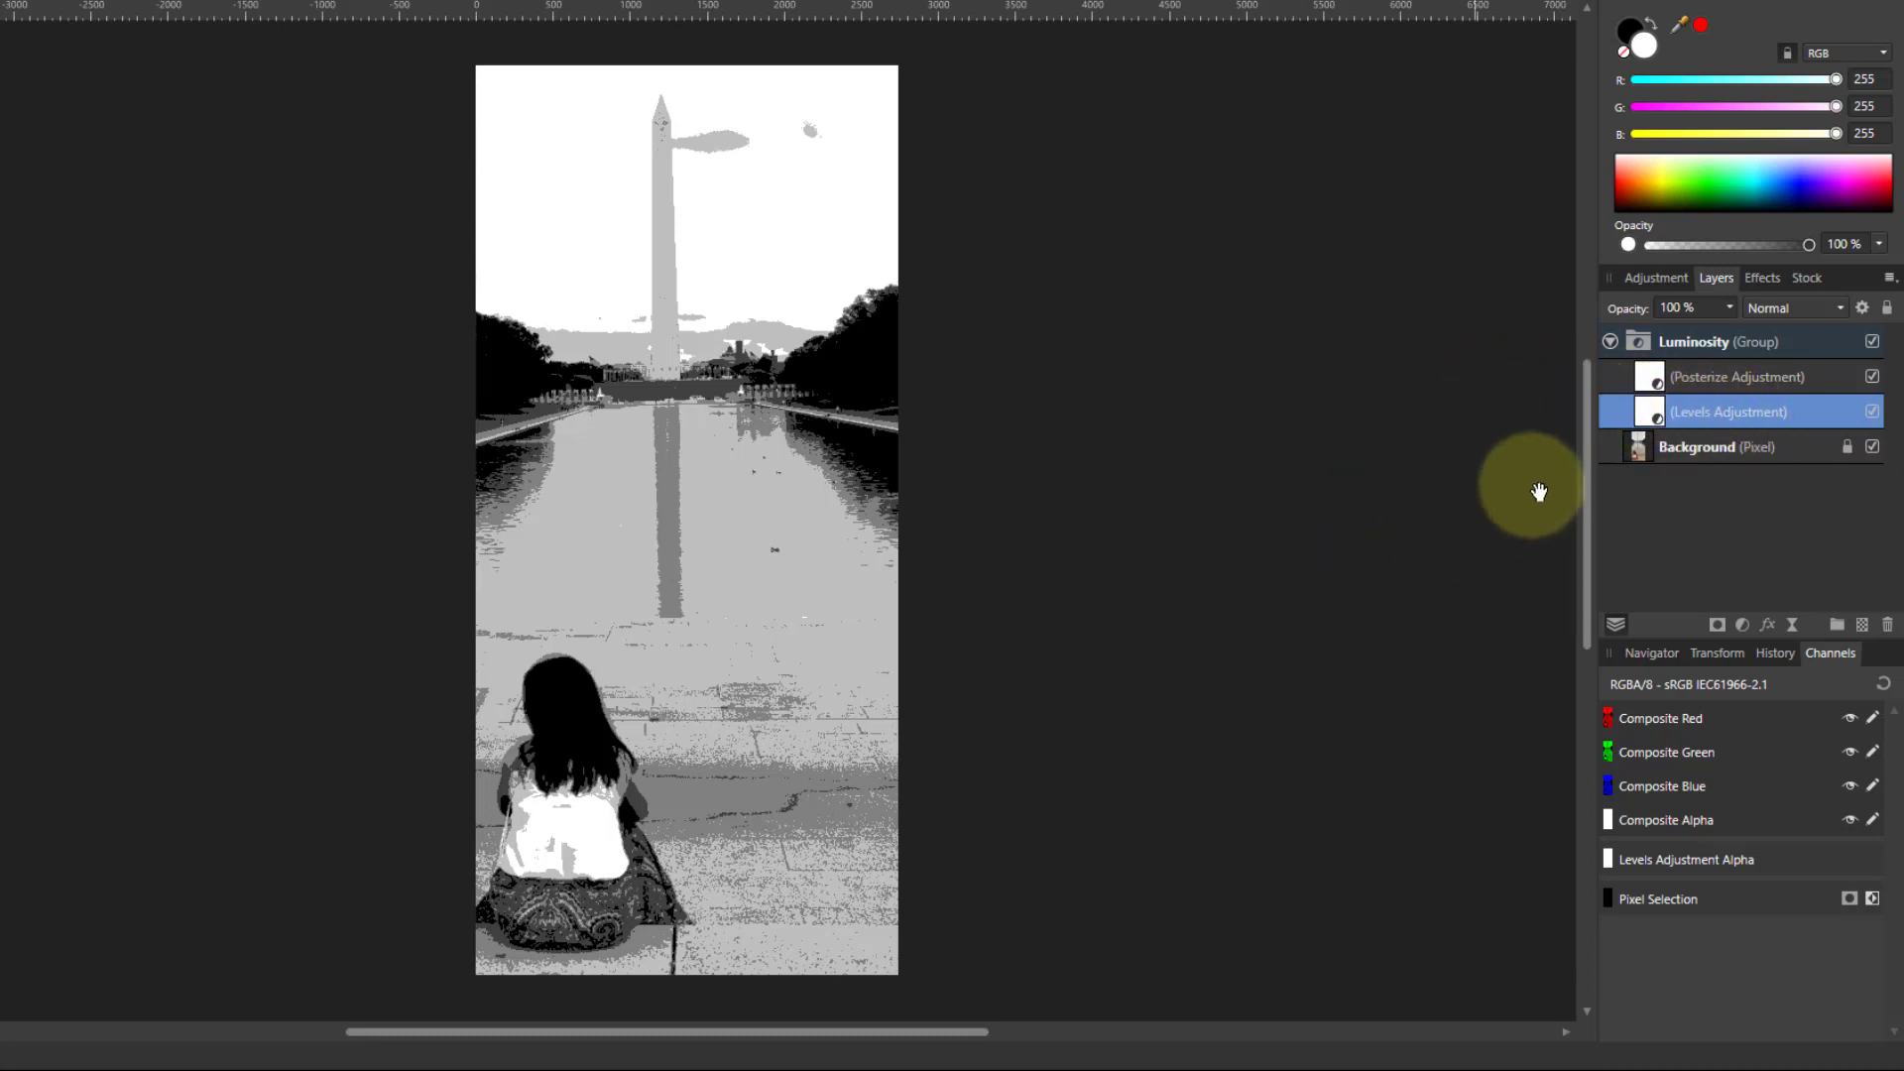
{"action": "left_click", "coordinate": [1610, 342]}
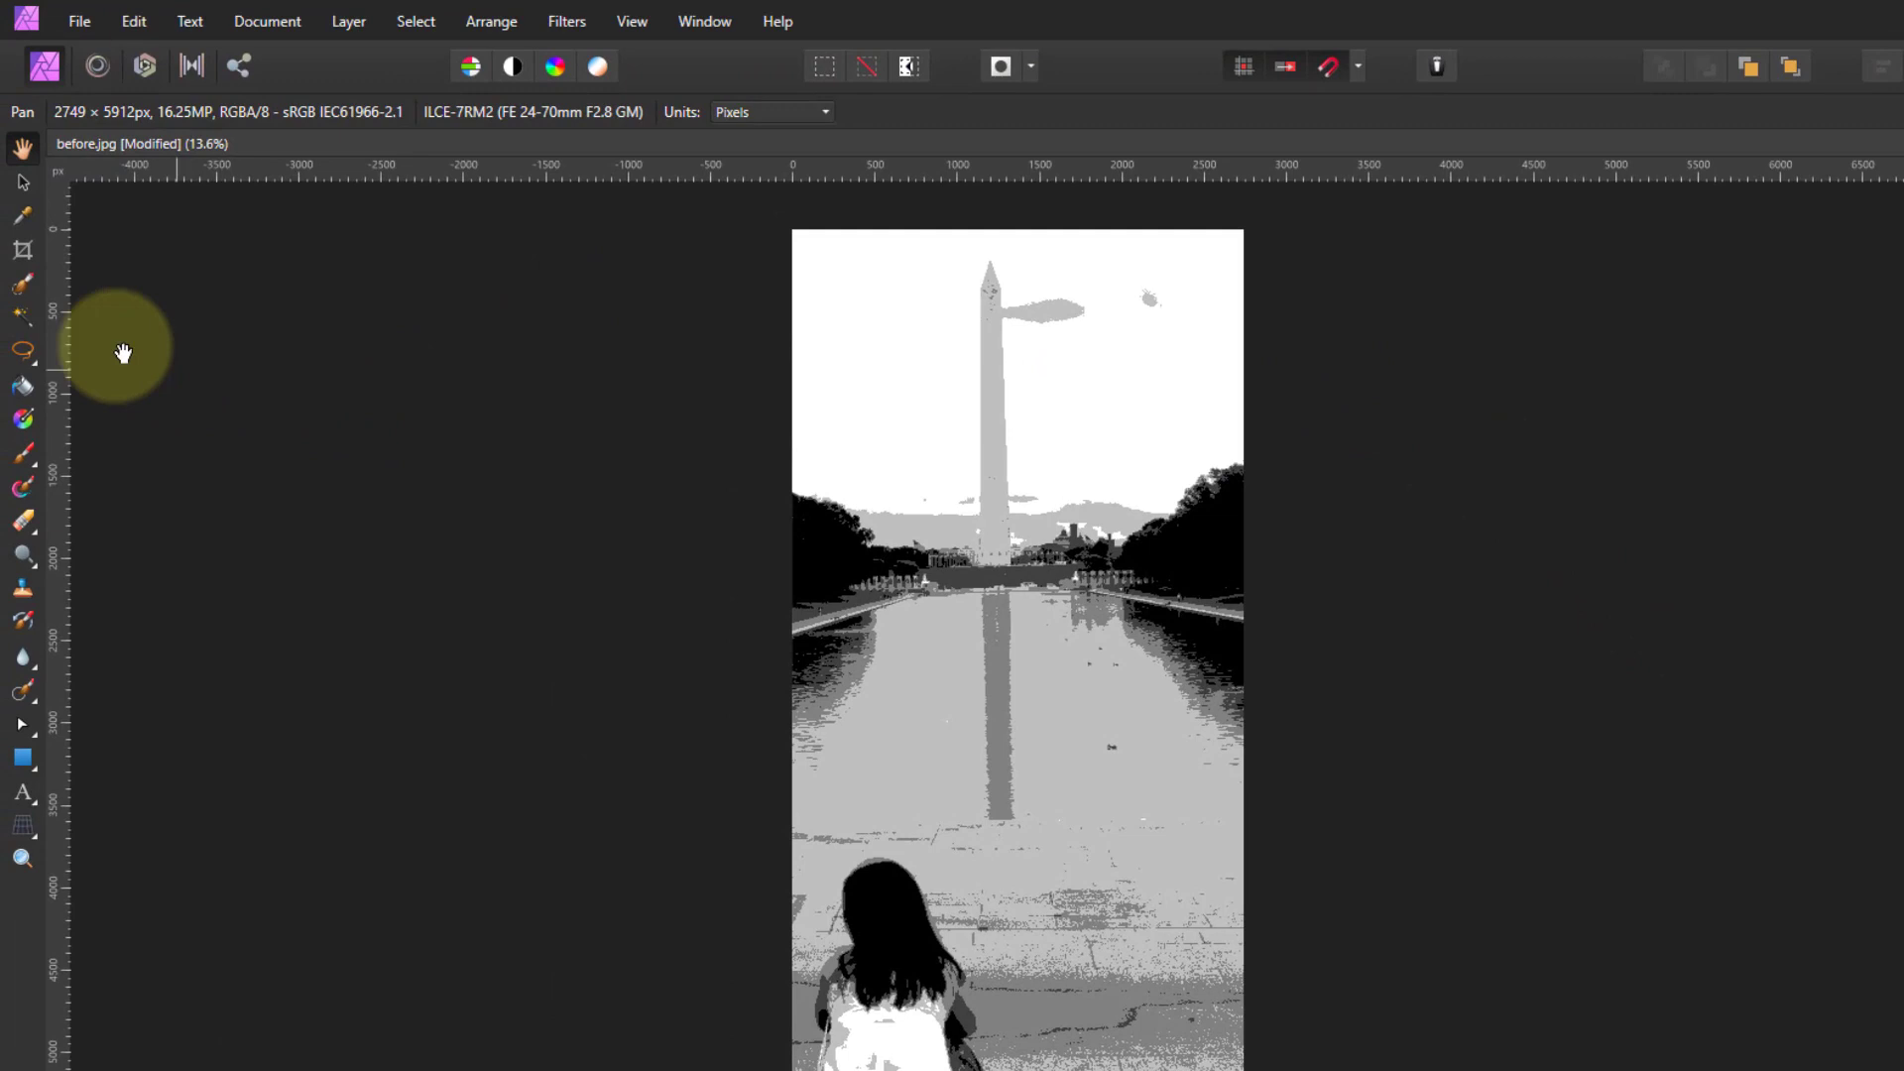
Flood-select all black tone areas, sampling All layers at 0% tolerance, non-contiguous.
{"action": "left_click", "coordinate": [22, 327]}
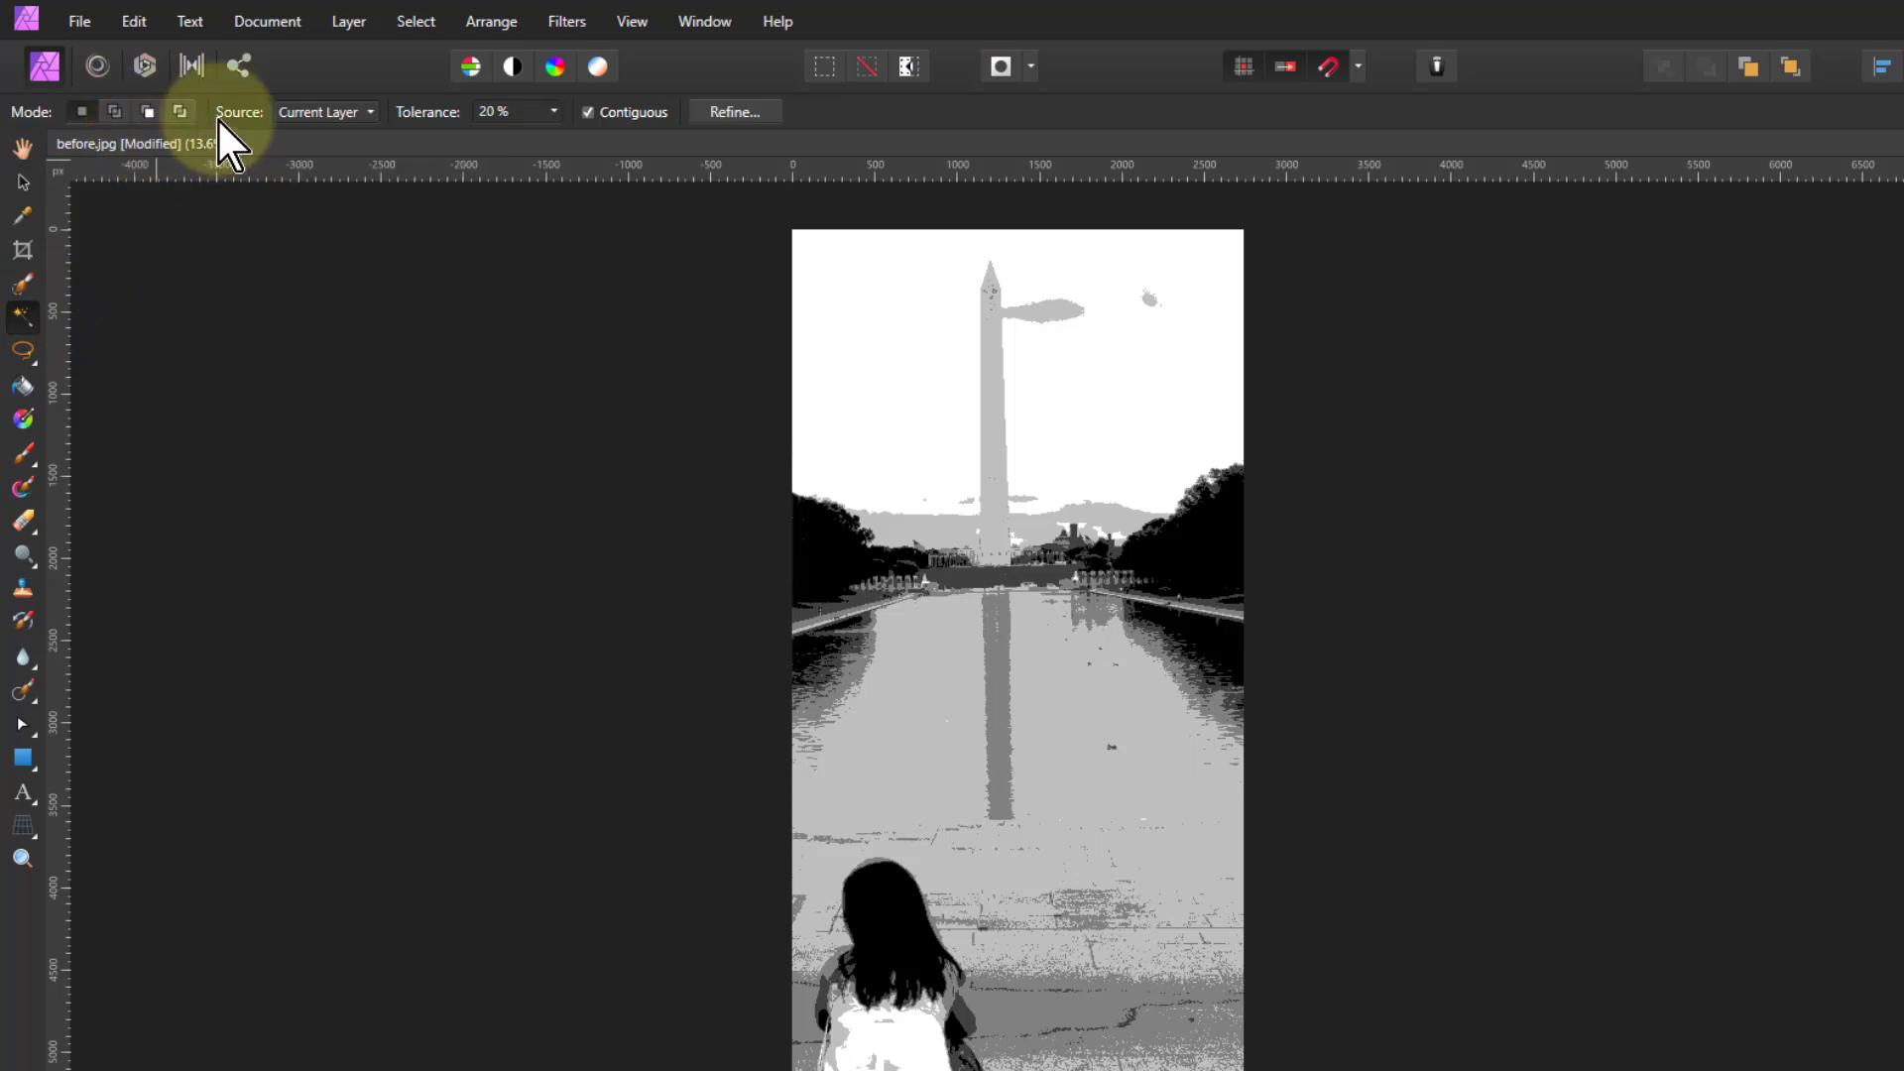
{"action": "left_click", "coordinate": [319, 113]}
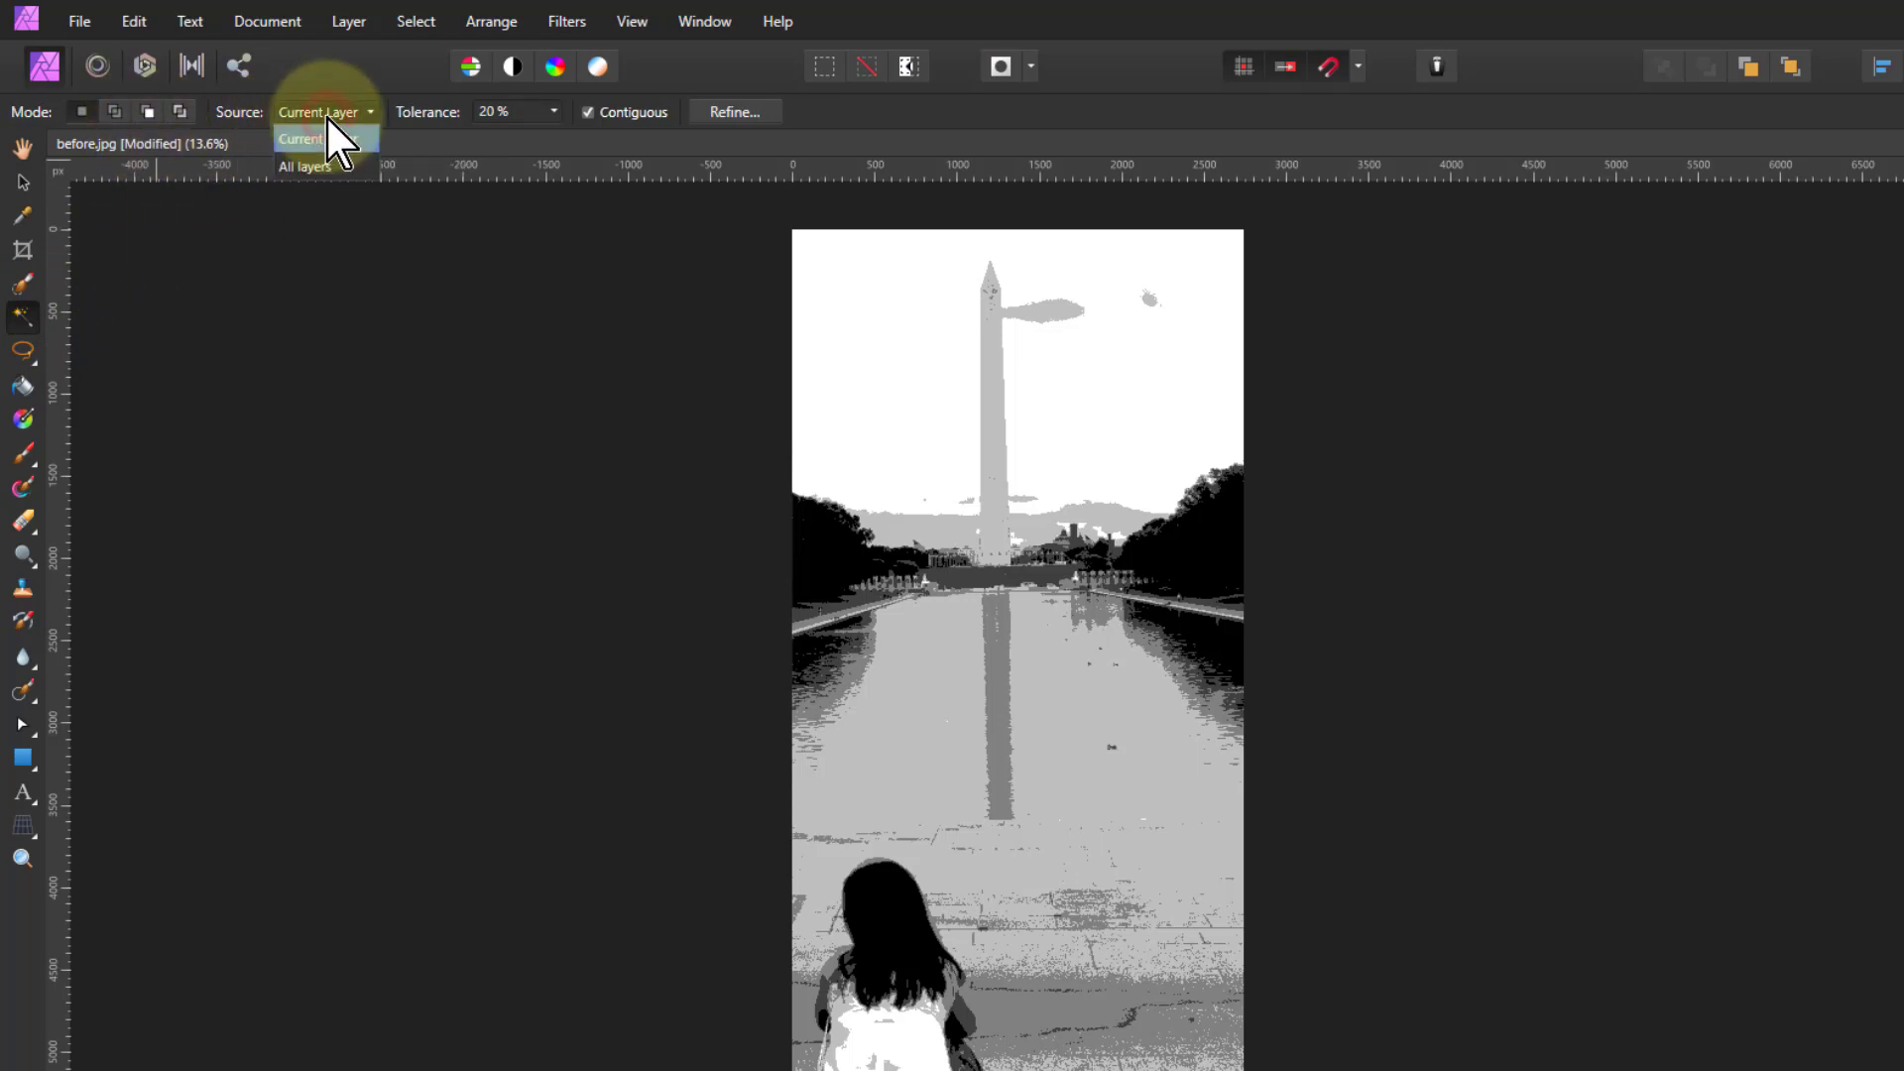
{"action": "left_click", "coordinate": [303, 167]}
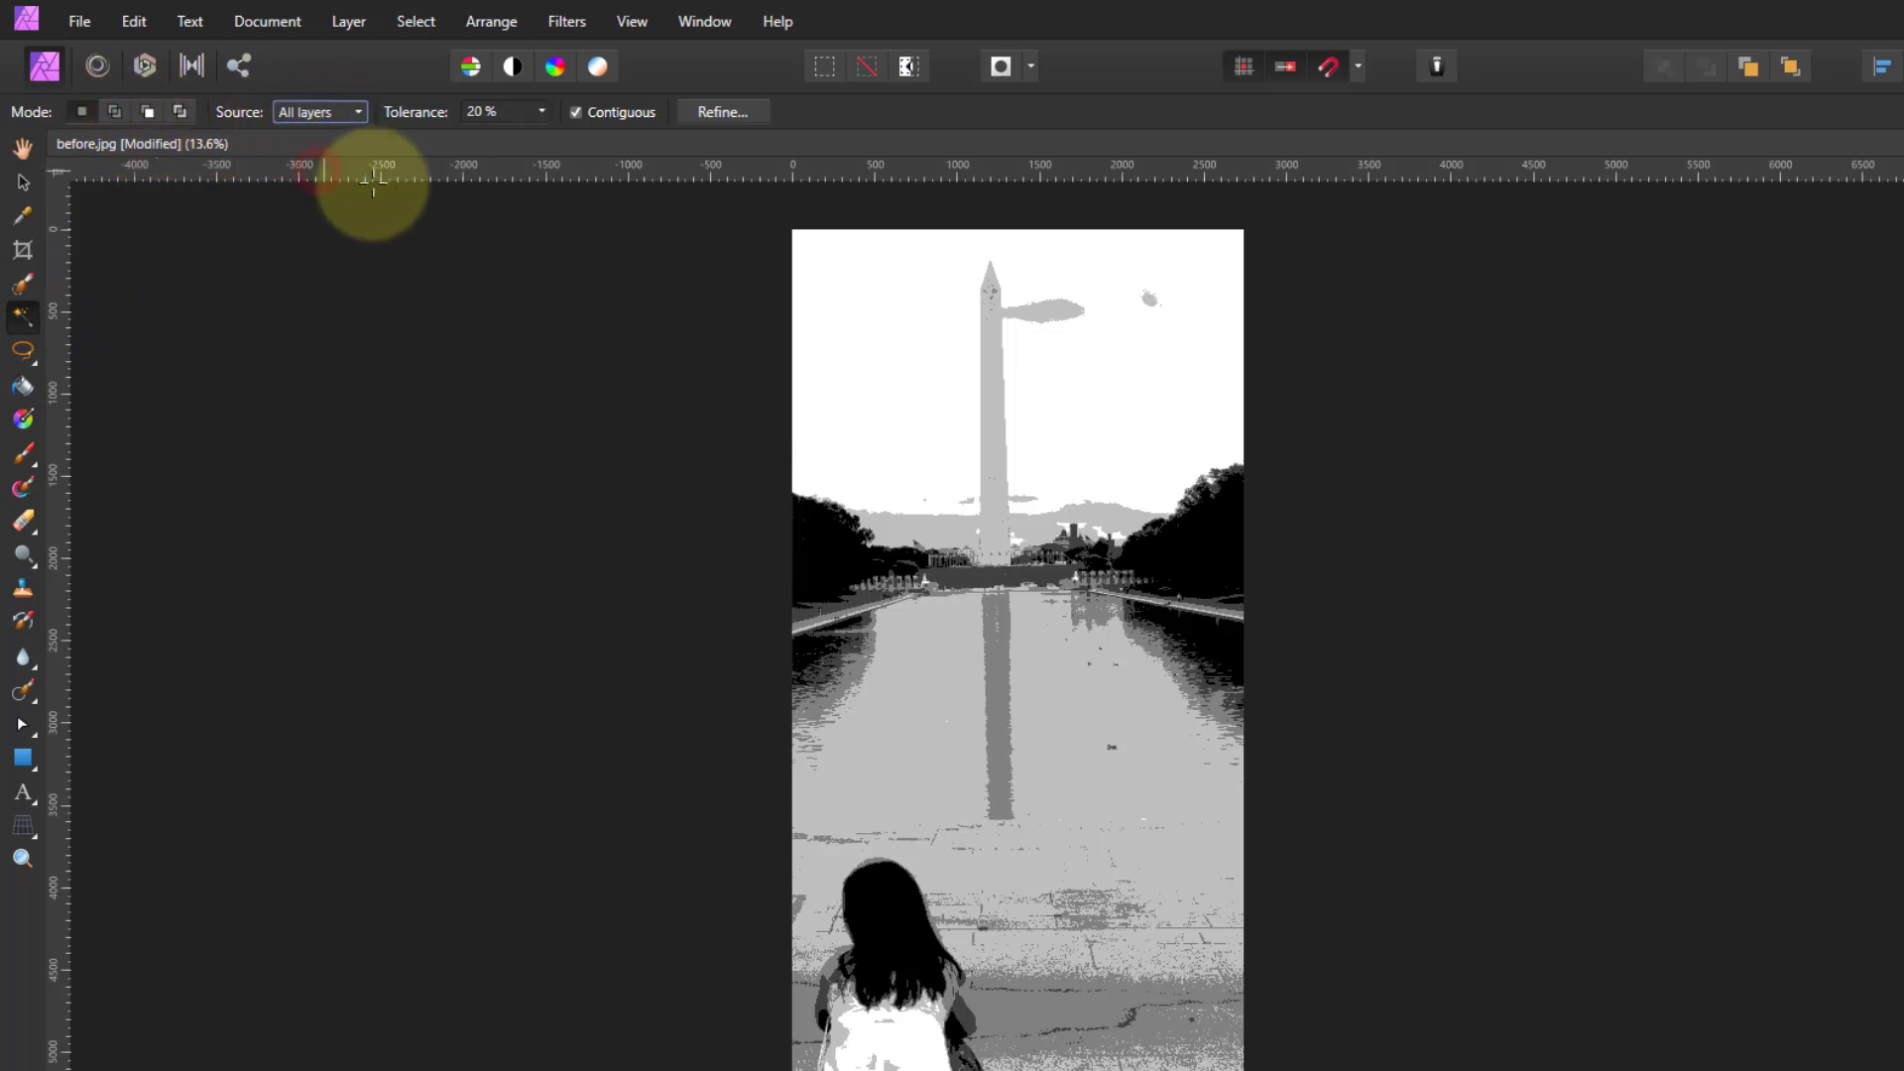
{"action": "left_click", "coordinate": [542, 112]}
{"action": "left_click_drag", "start_coordinate": [546, 138], "coordinate": [511, 137]}
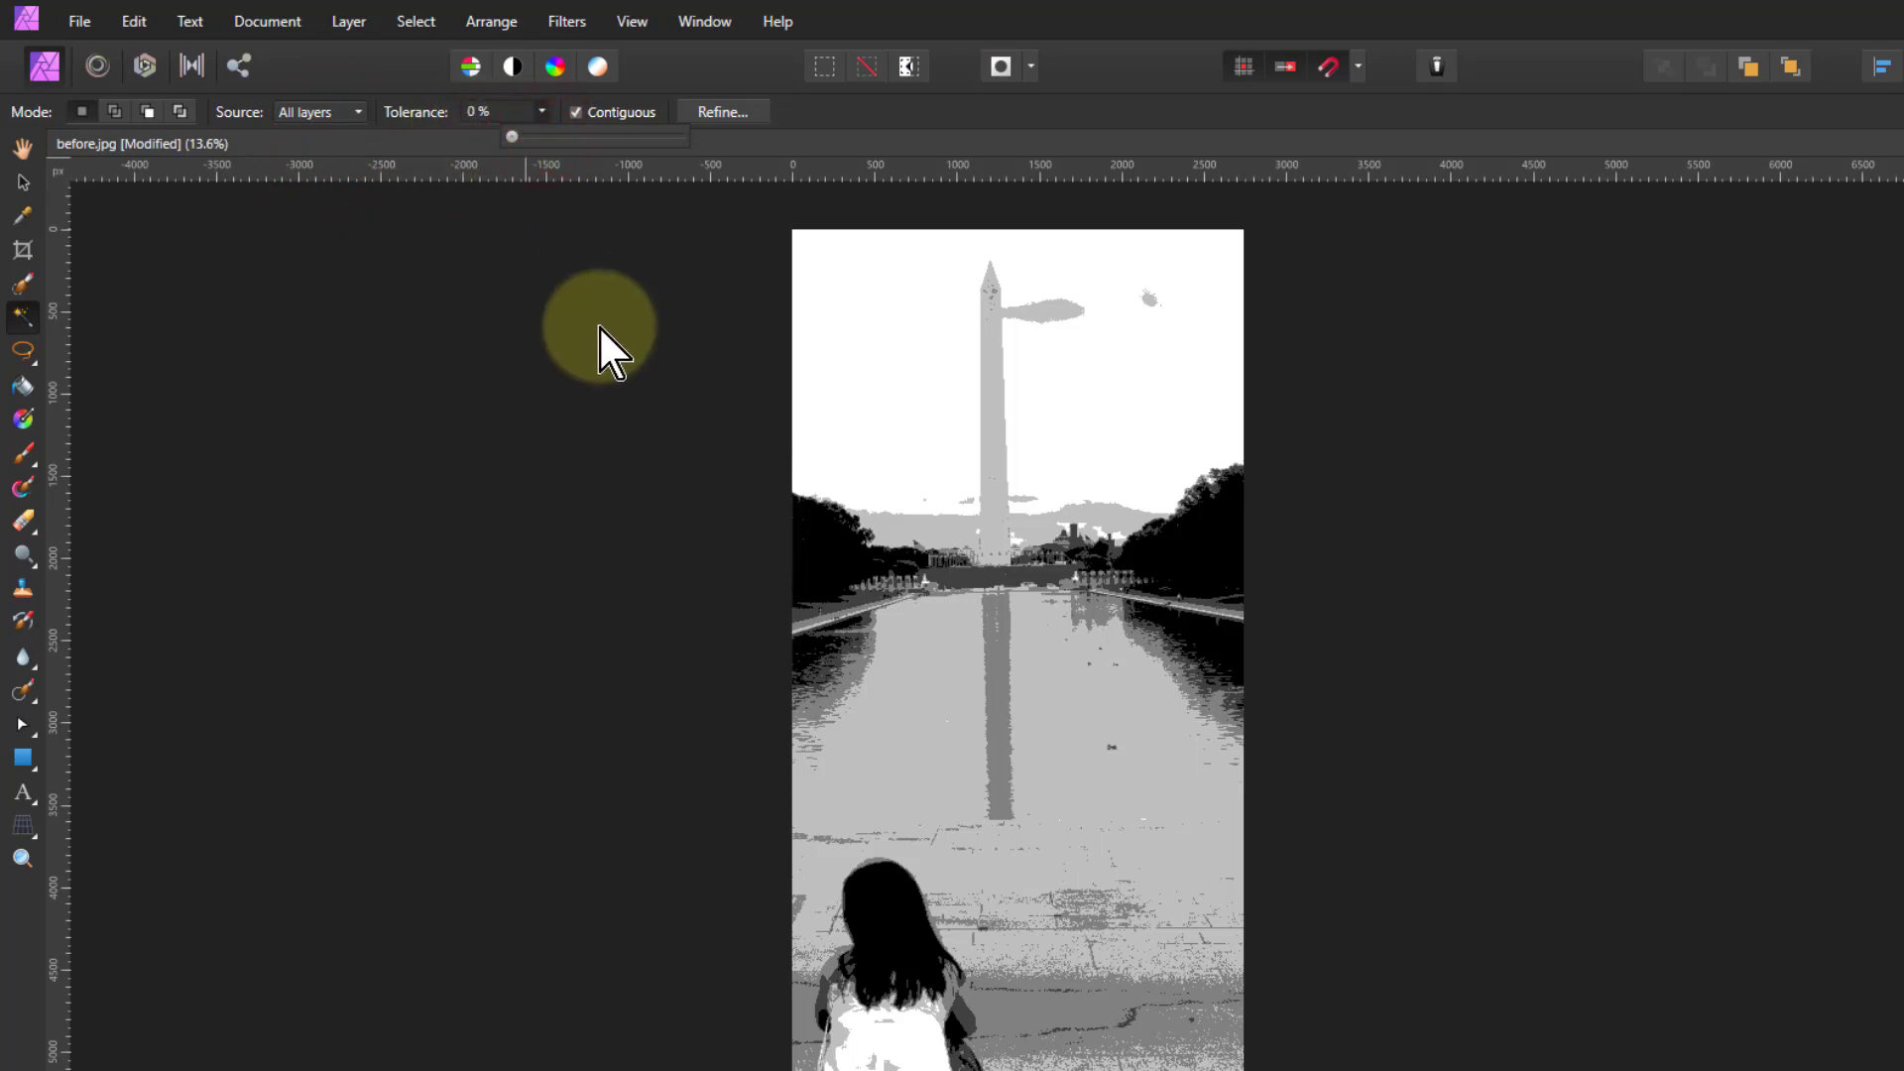
{"action": "left_click", "coordinate": [576, 112]}
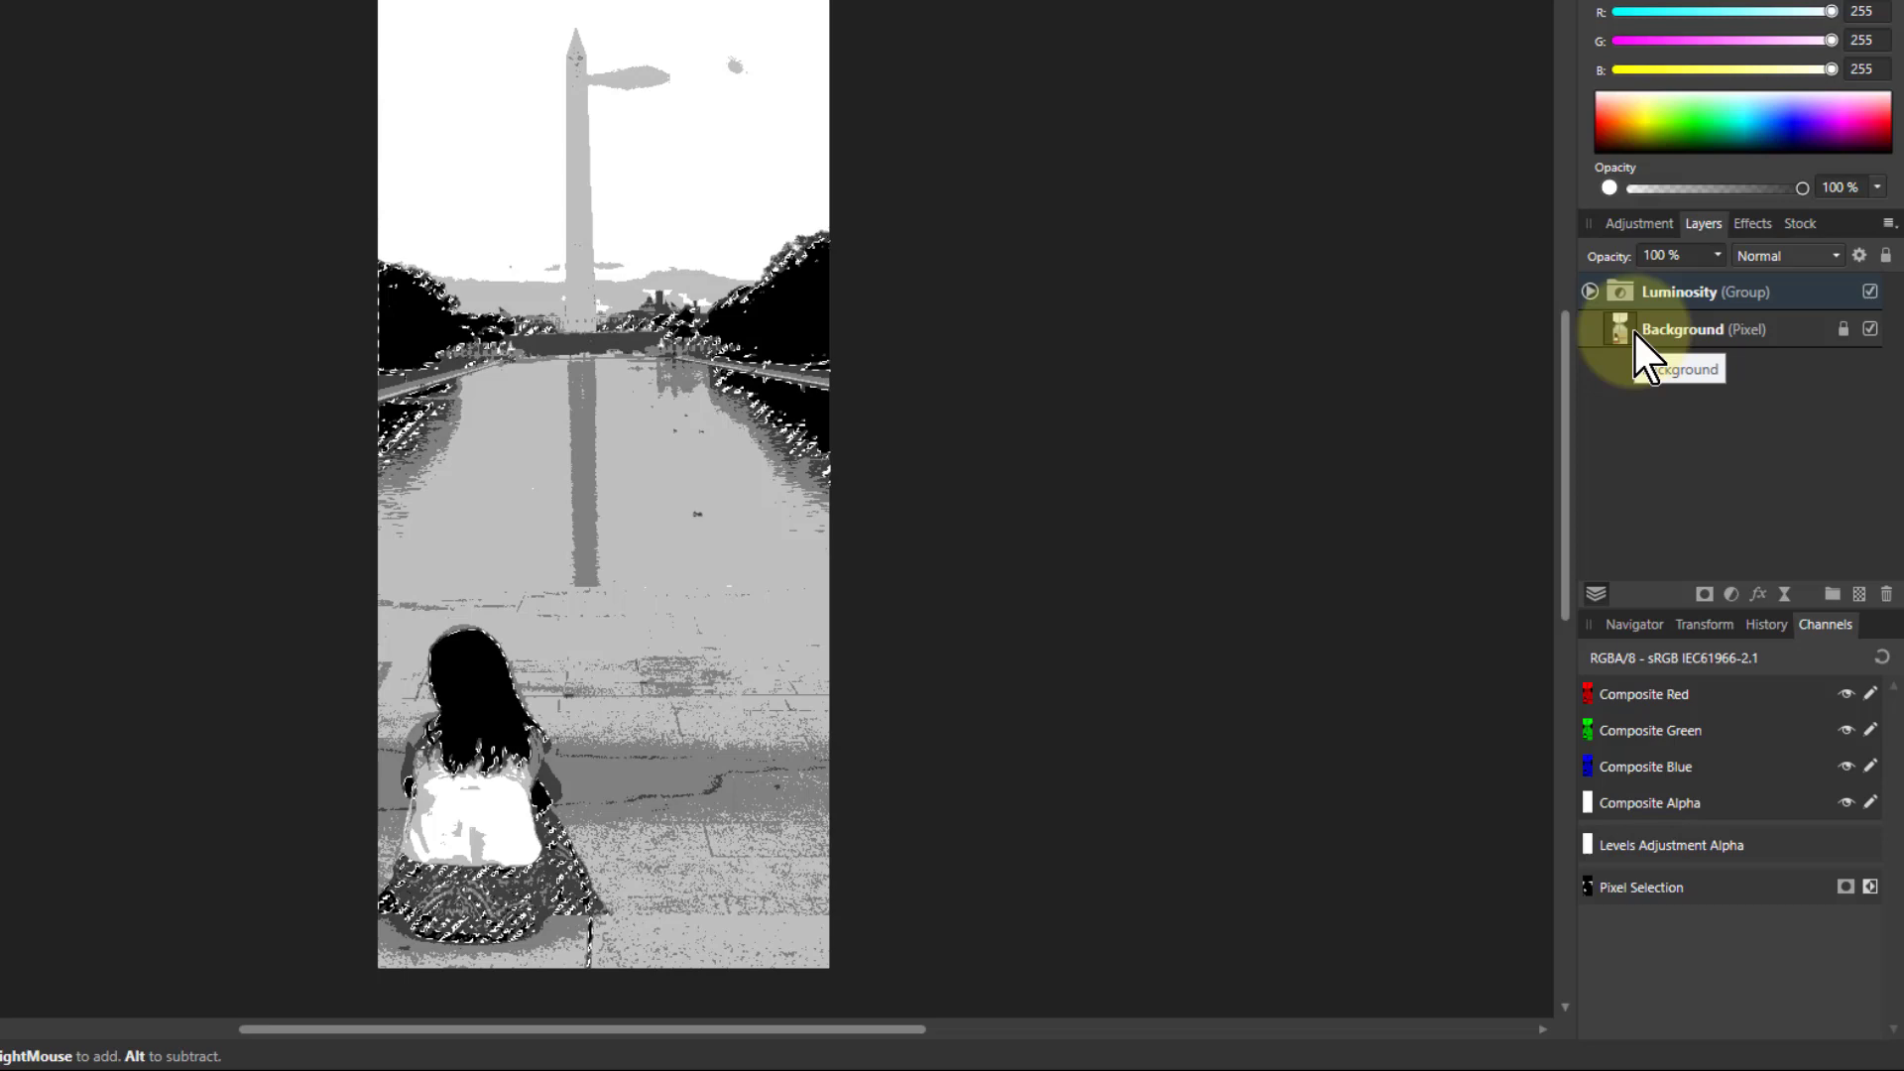
Hide Luminosity, add a Curves adjustment masked to the dark areas, and move it to the top.
{"action": "left_click", "coordinate": [1871, 292]}
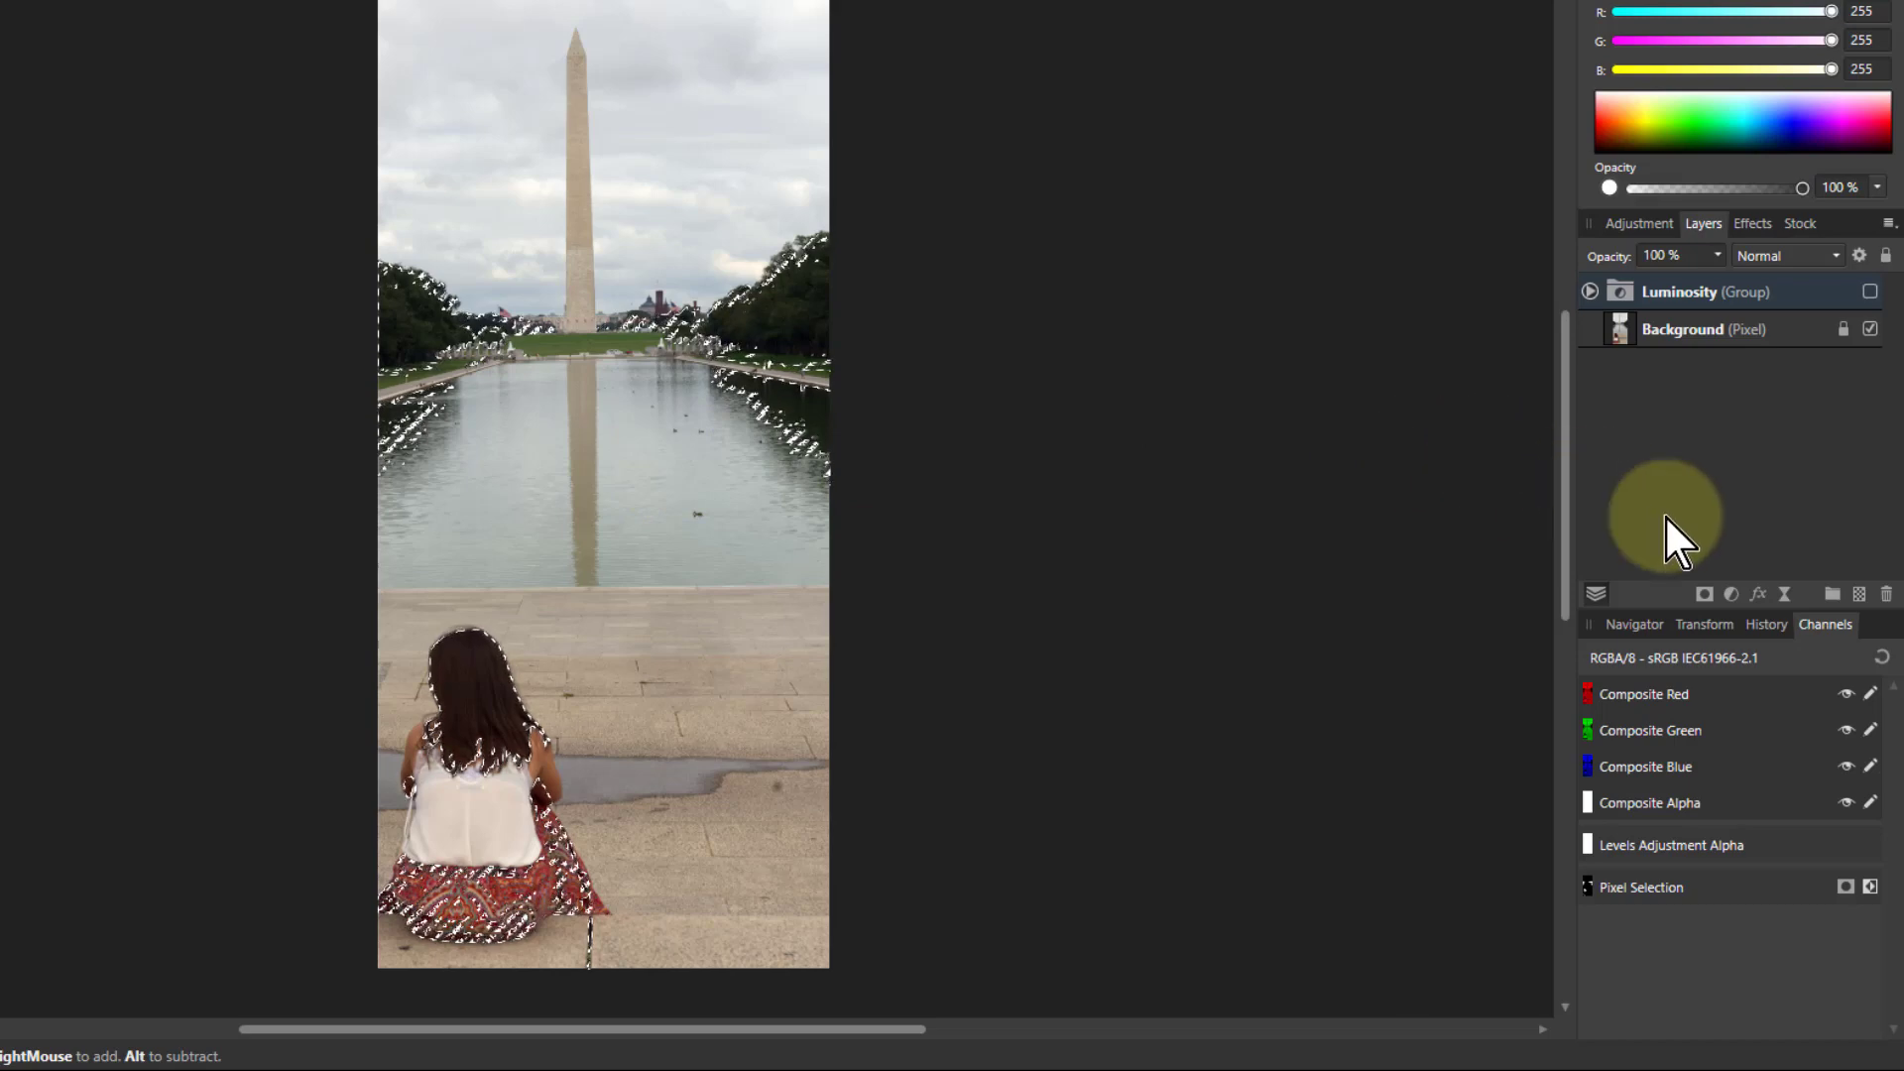
{"action": "left_click", "coordinate": [1734, 592]}
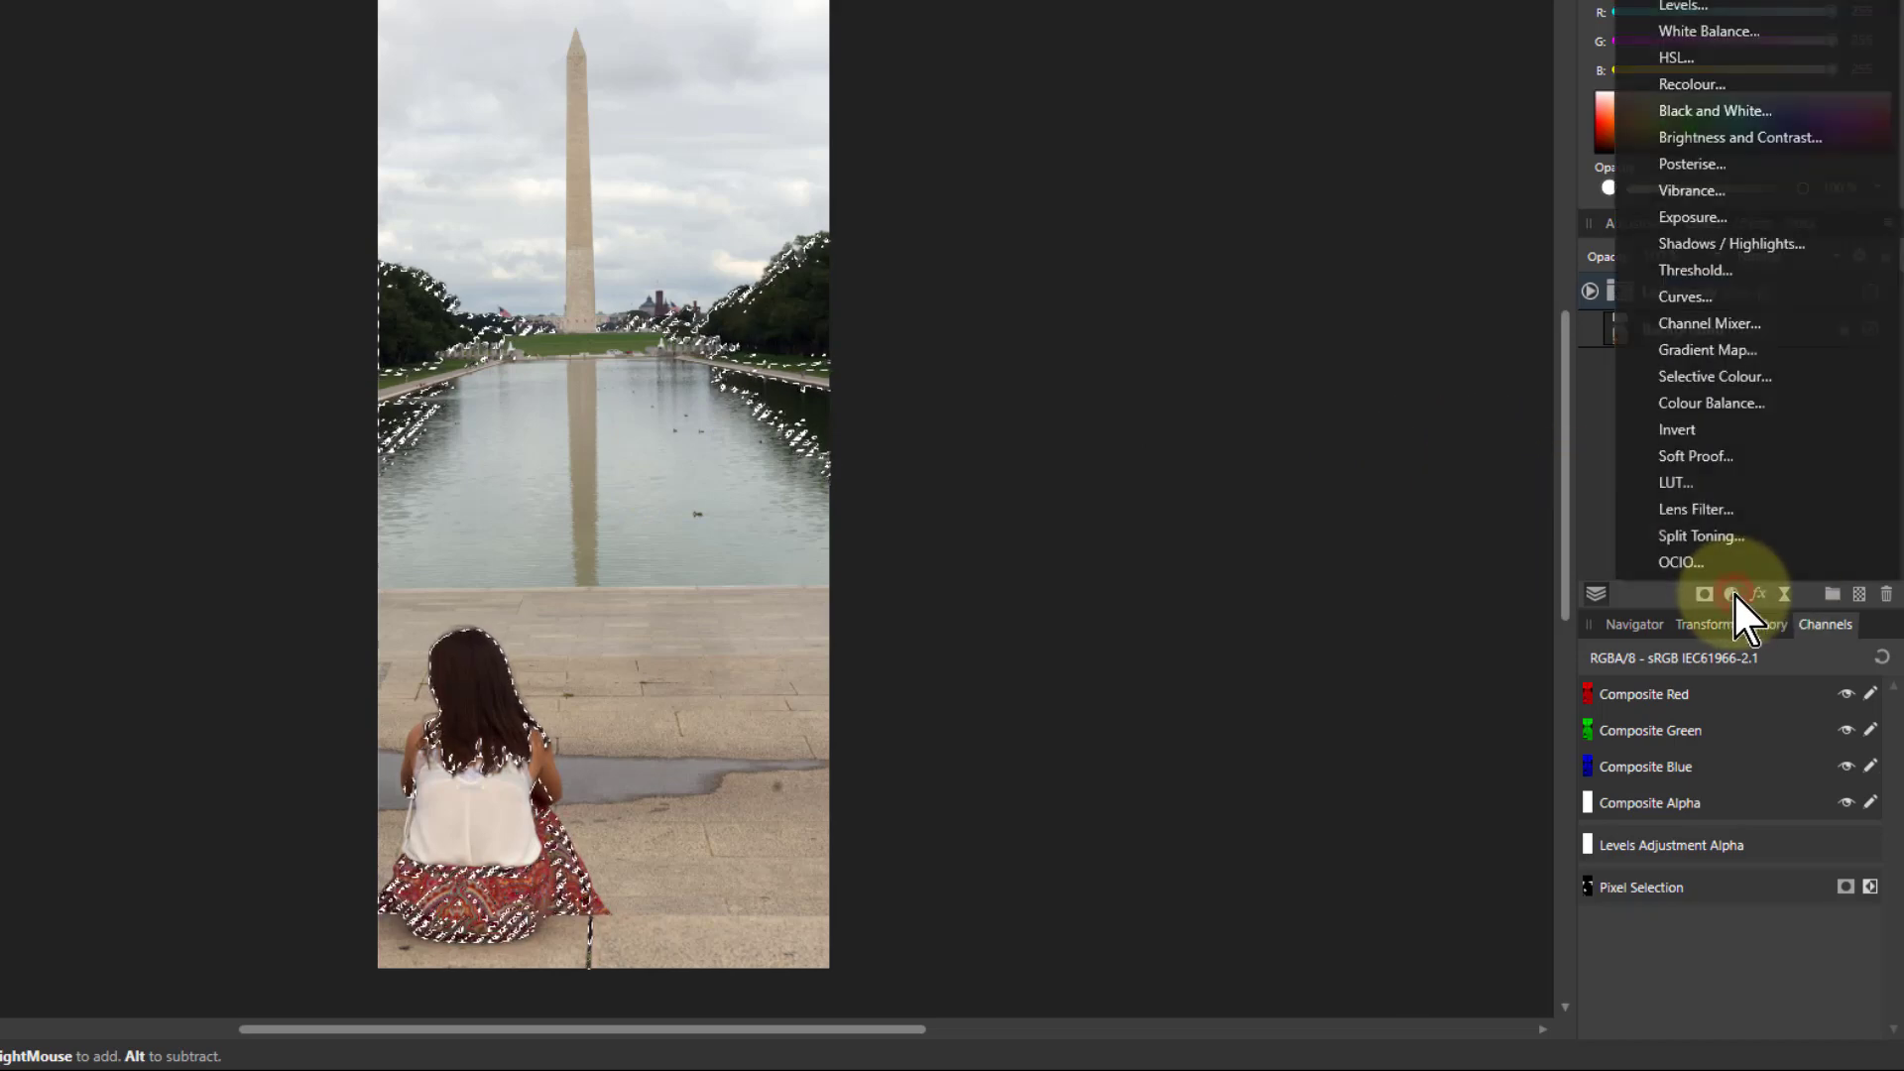
{"action": "left_click", "coordinate": [1669, 297]}
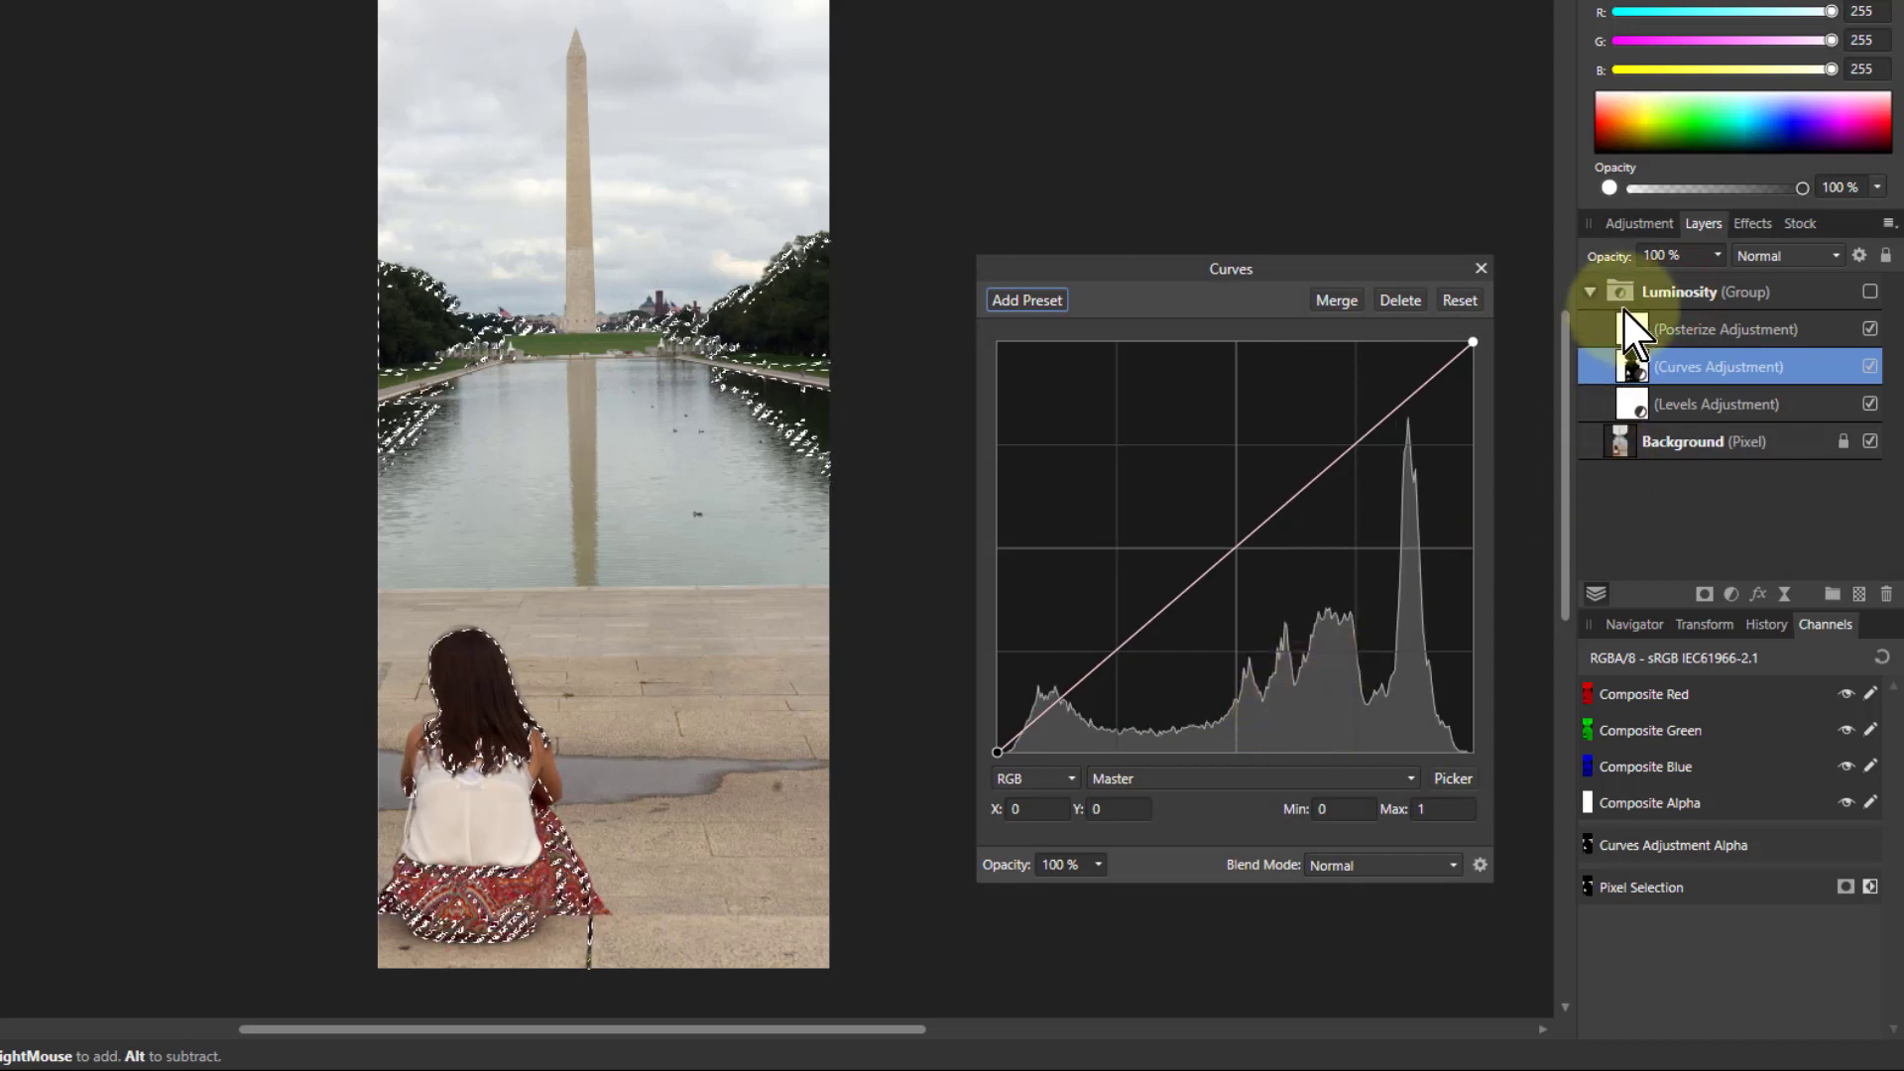
{"action": "left_click_drag", "start_coordinate": [1636, 370], "coordinate": [1638, 272]}
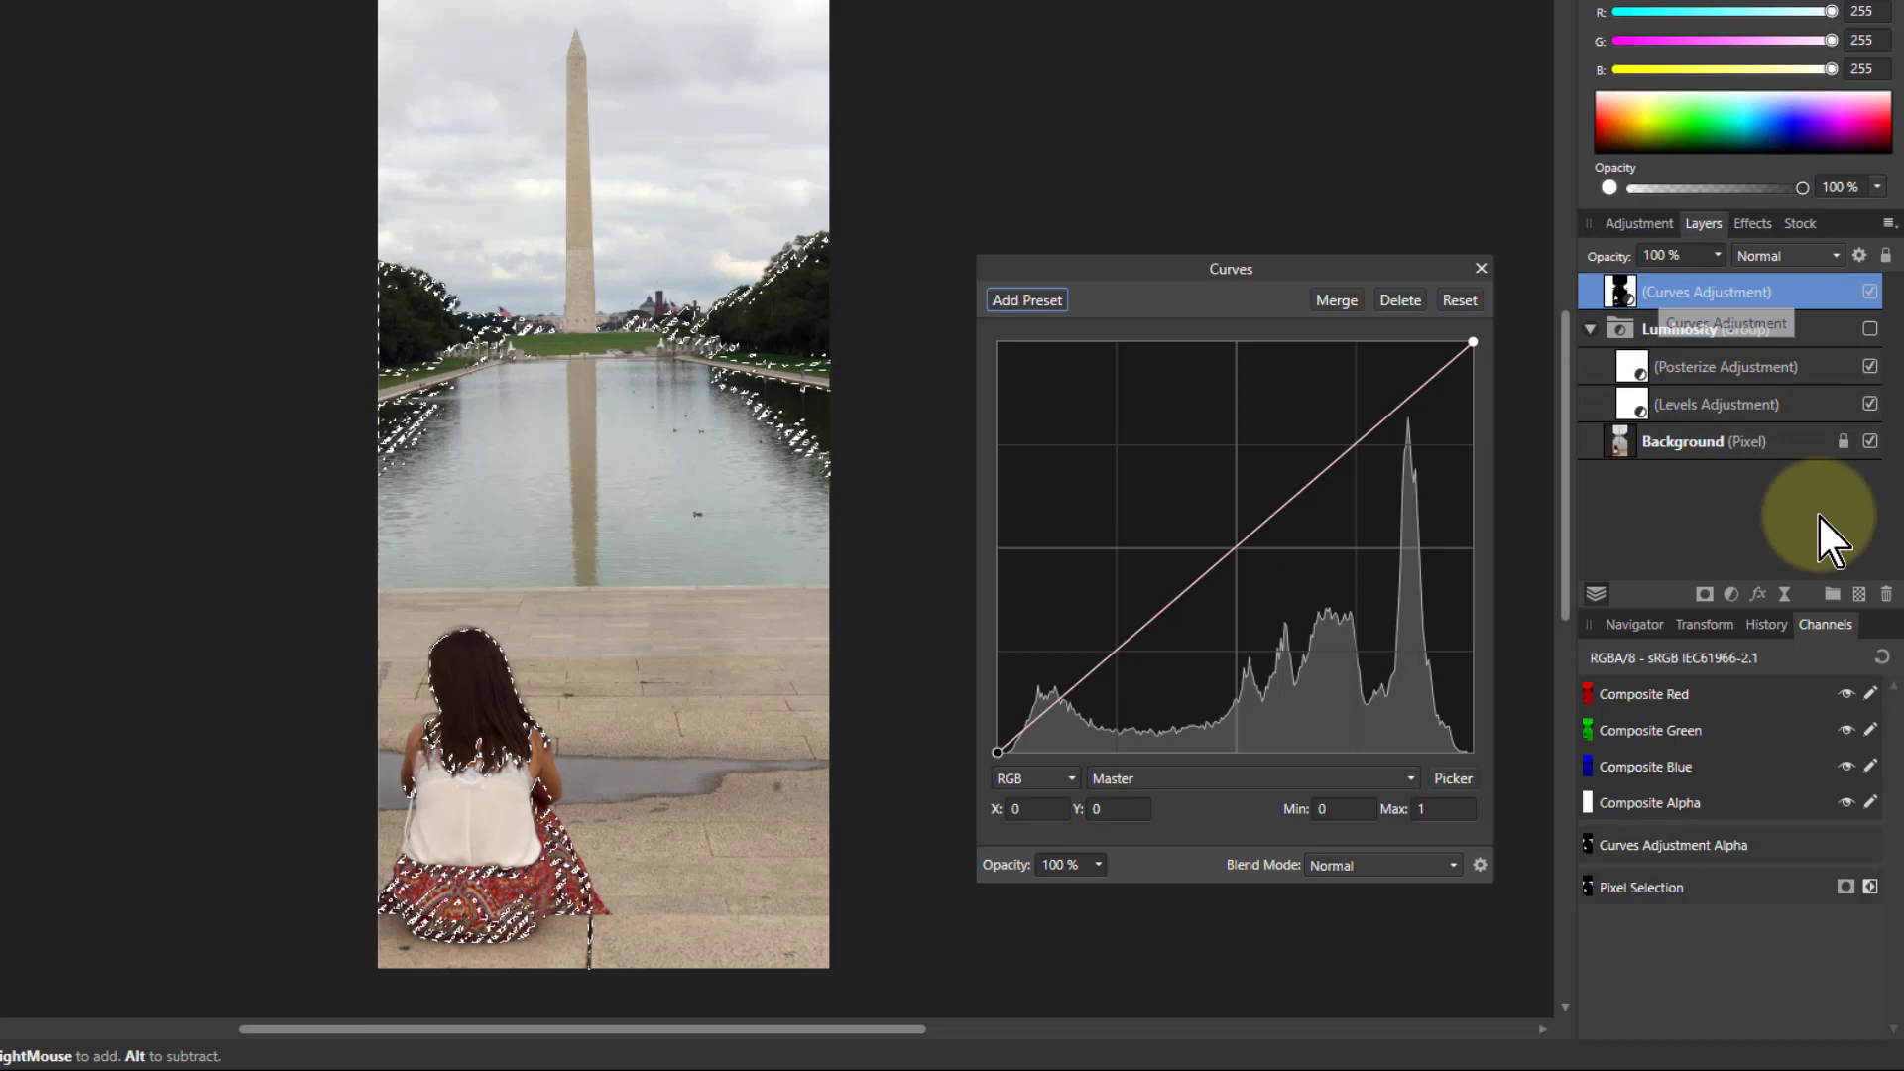
{"action": "left_click", "coordinate": [1591, 330]}
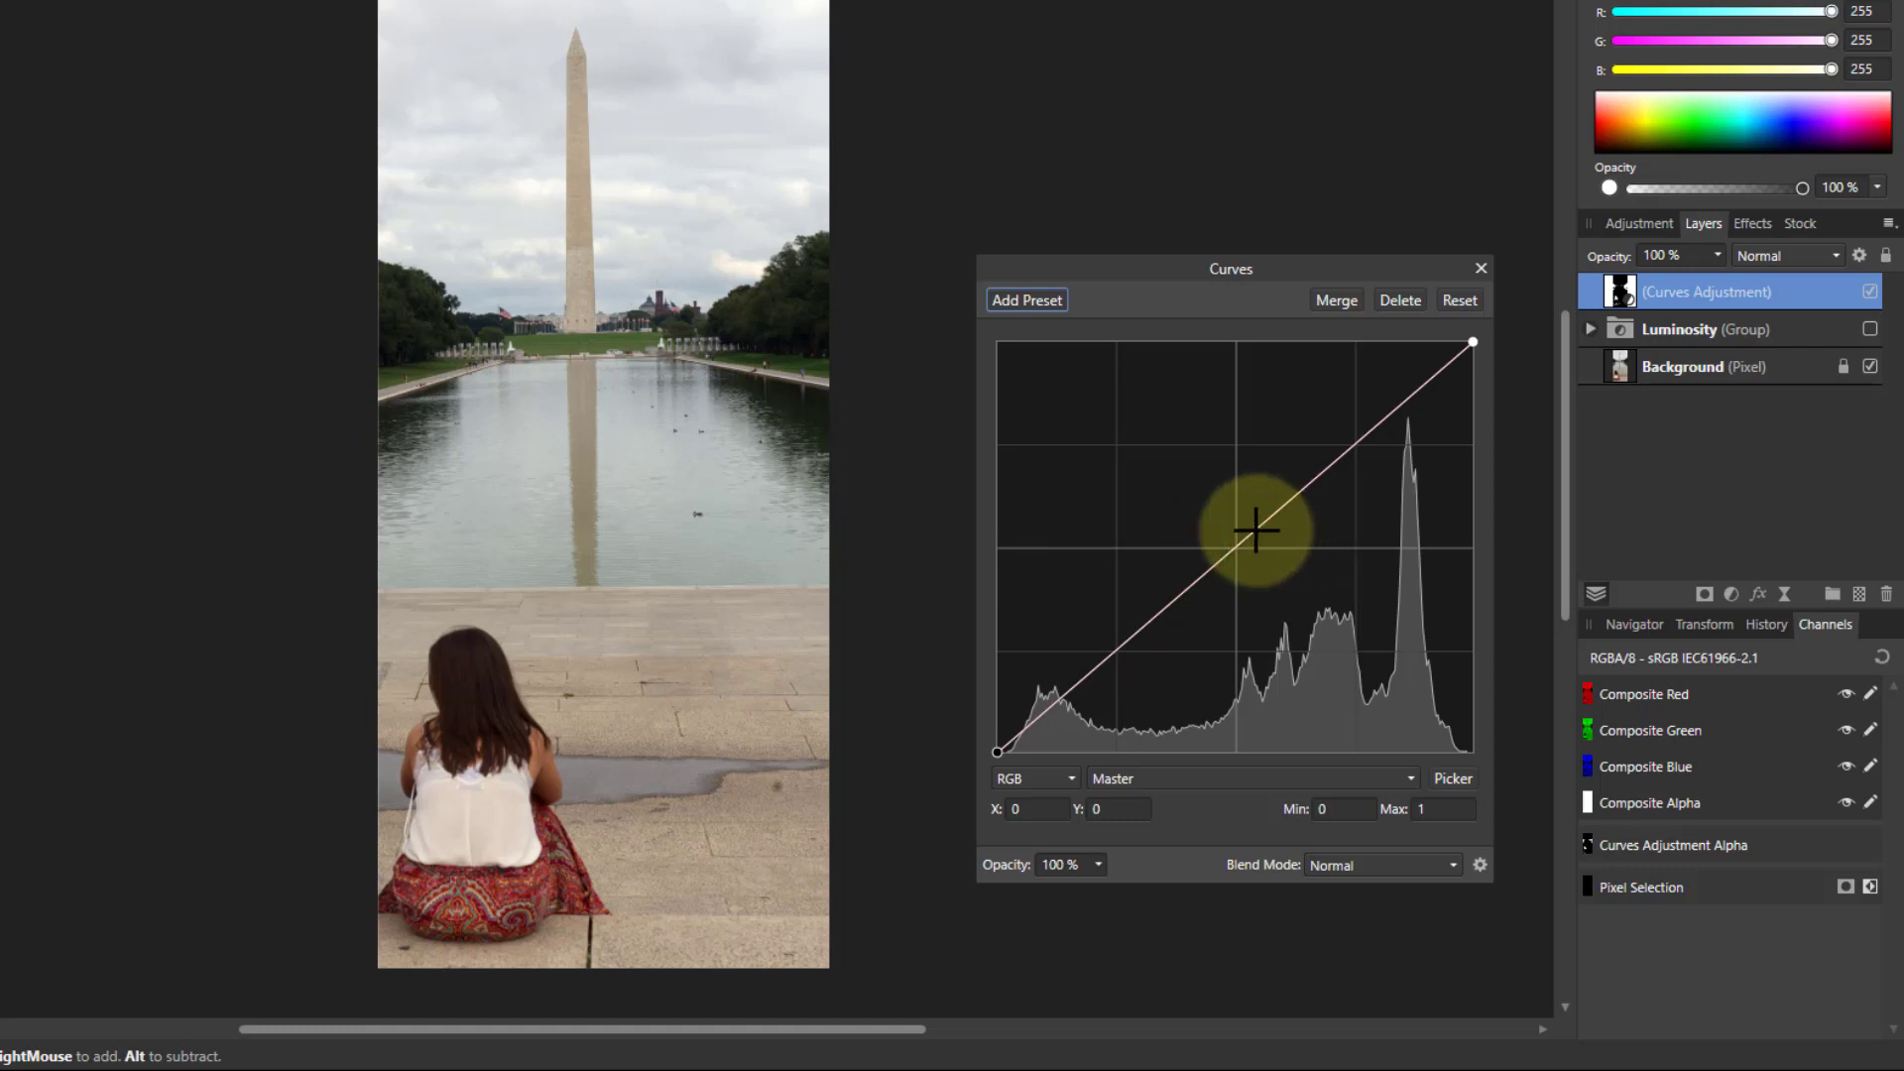
Bow the Curves master curve up to 0.62 at 0.485 to brighten the masked dark areas.
{"action": "left_click_drag", "start_coordinate": [1256, 530], "coordinate": [1228, 497]}
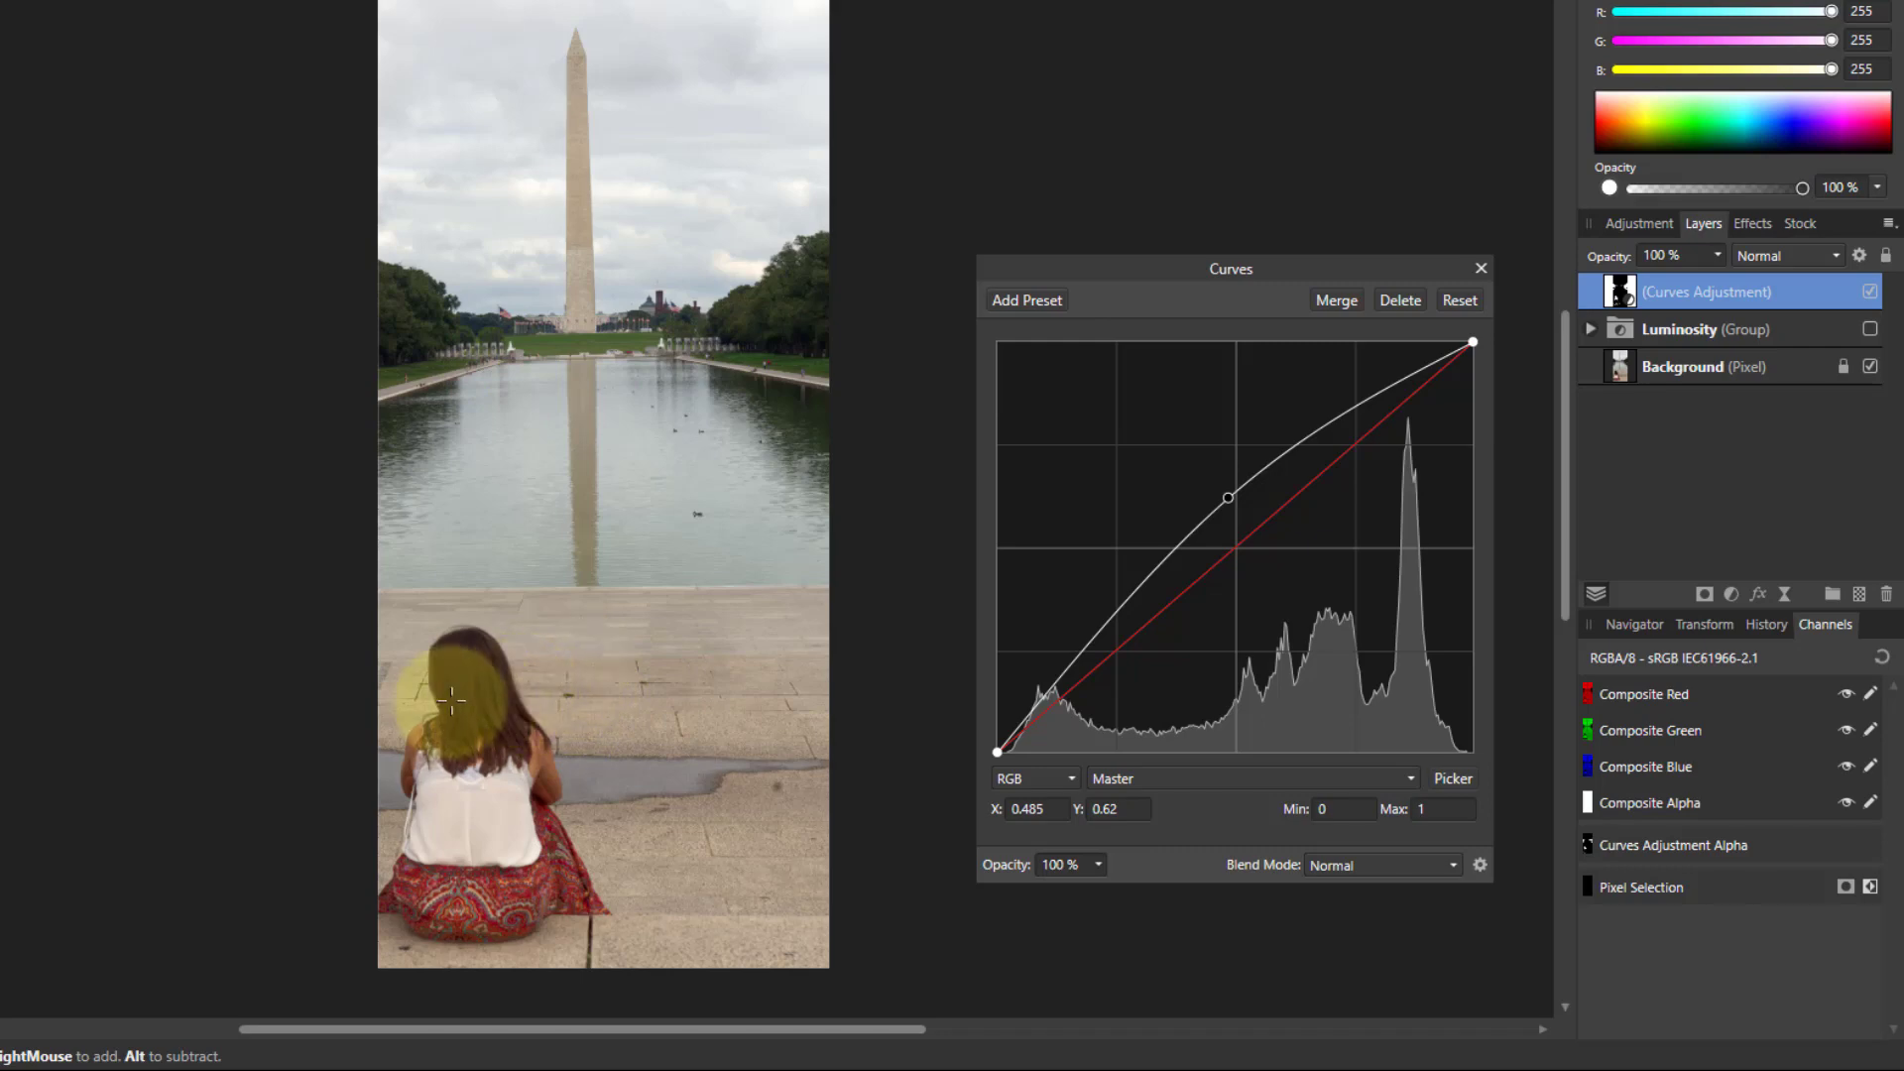
{"action": "scroll", "coordinate": [416, 724], "scroll_direction": "up", "scroll_amount": 5}
{"action": "scroll", "coordinate": [493, 749], "scroll_direction": "up", "scroll_amount": 3}
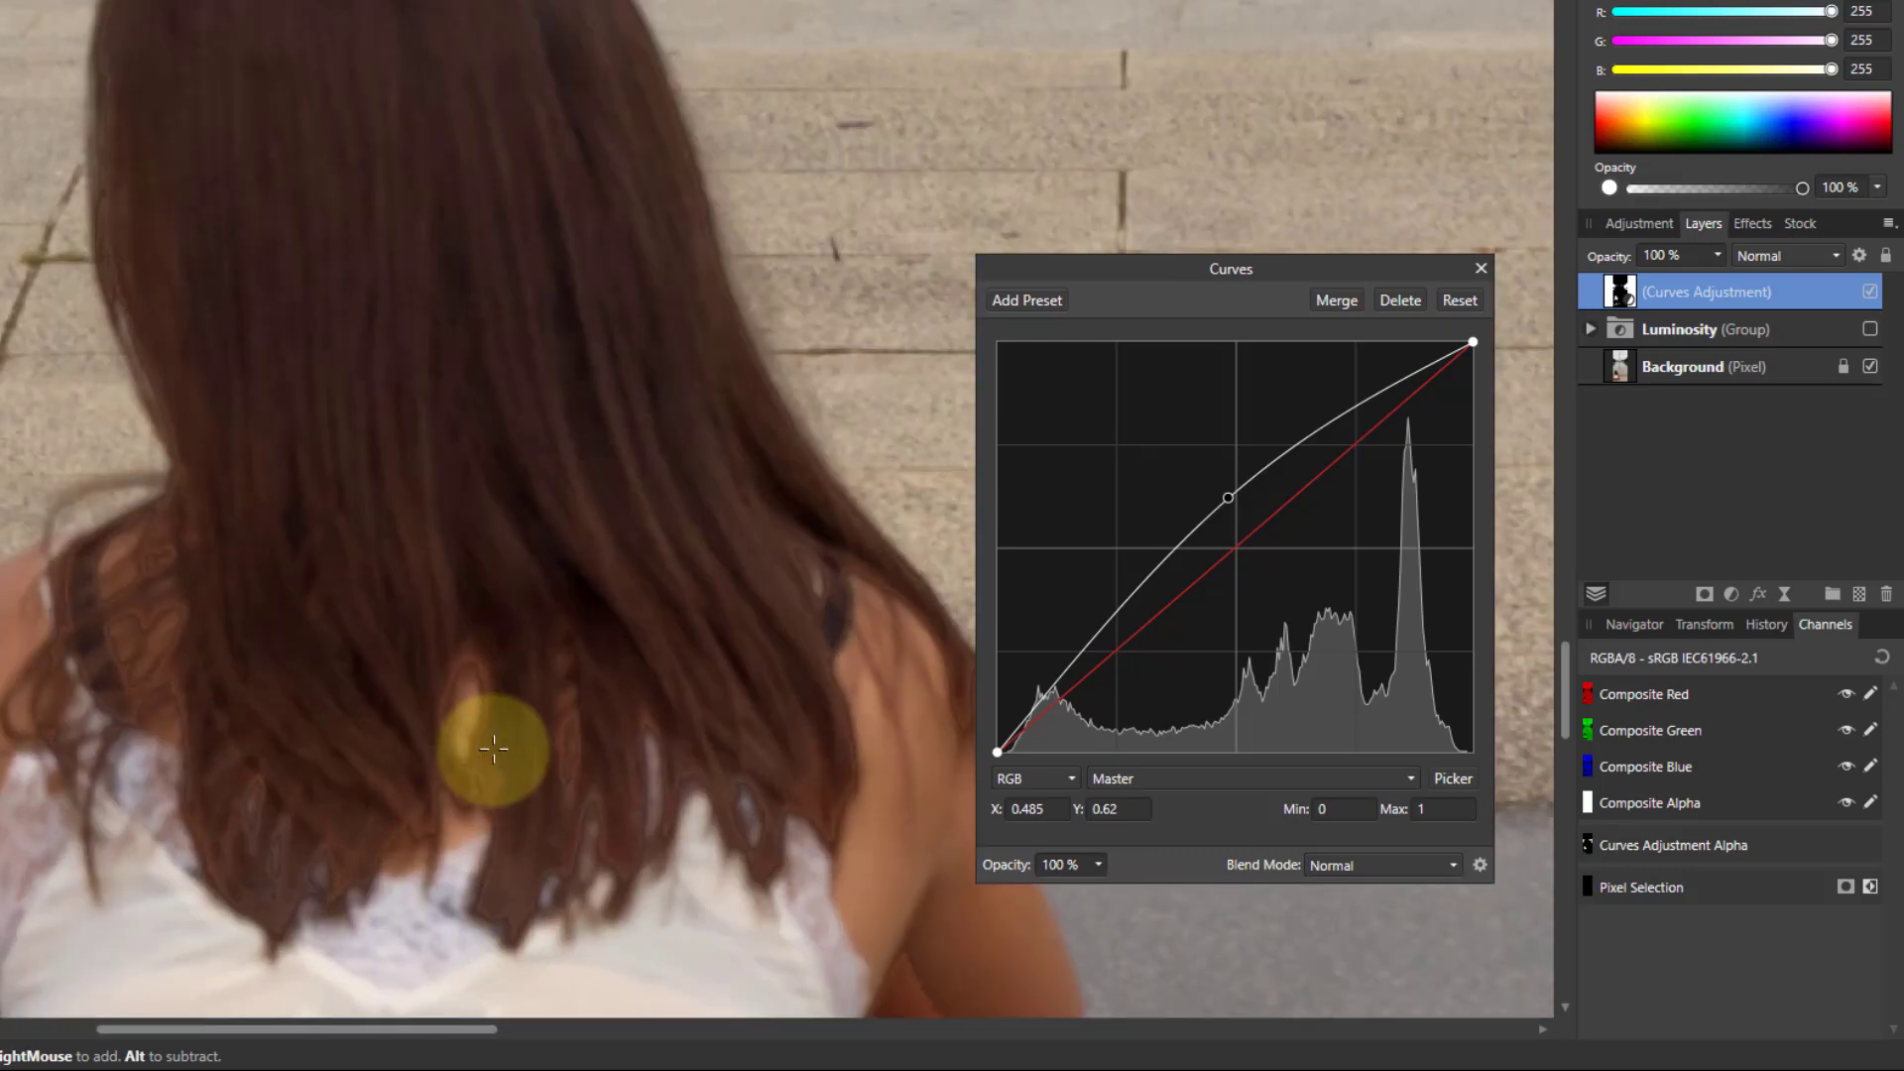
{"action": "left_click_drag", "start_coordinate": [402, 1051], "coordinate": [480, 1036]}
{"action": "left_click", "coordinate": [263, 731]}
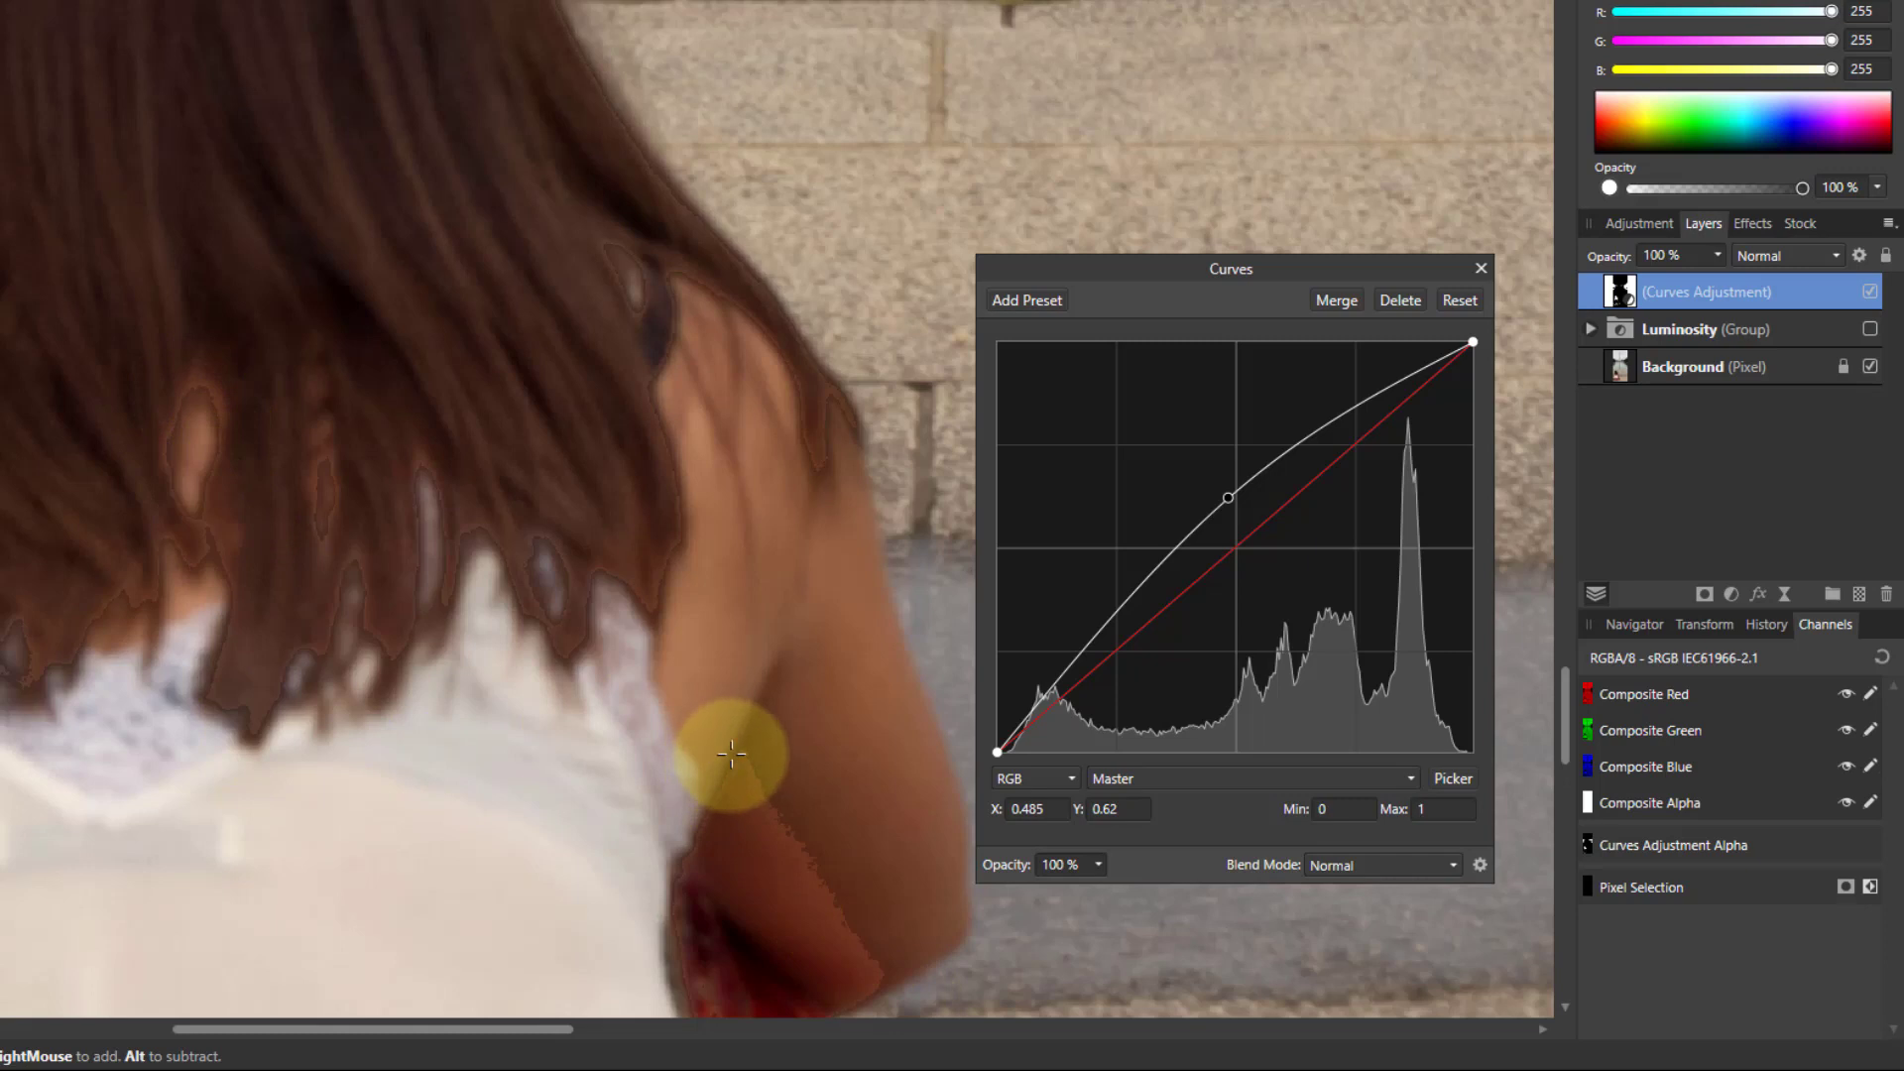
{"action": "left_click", "coordinate": [1479, 268]}
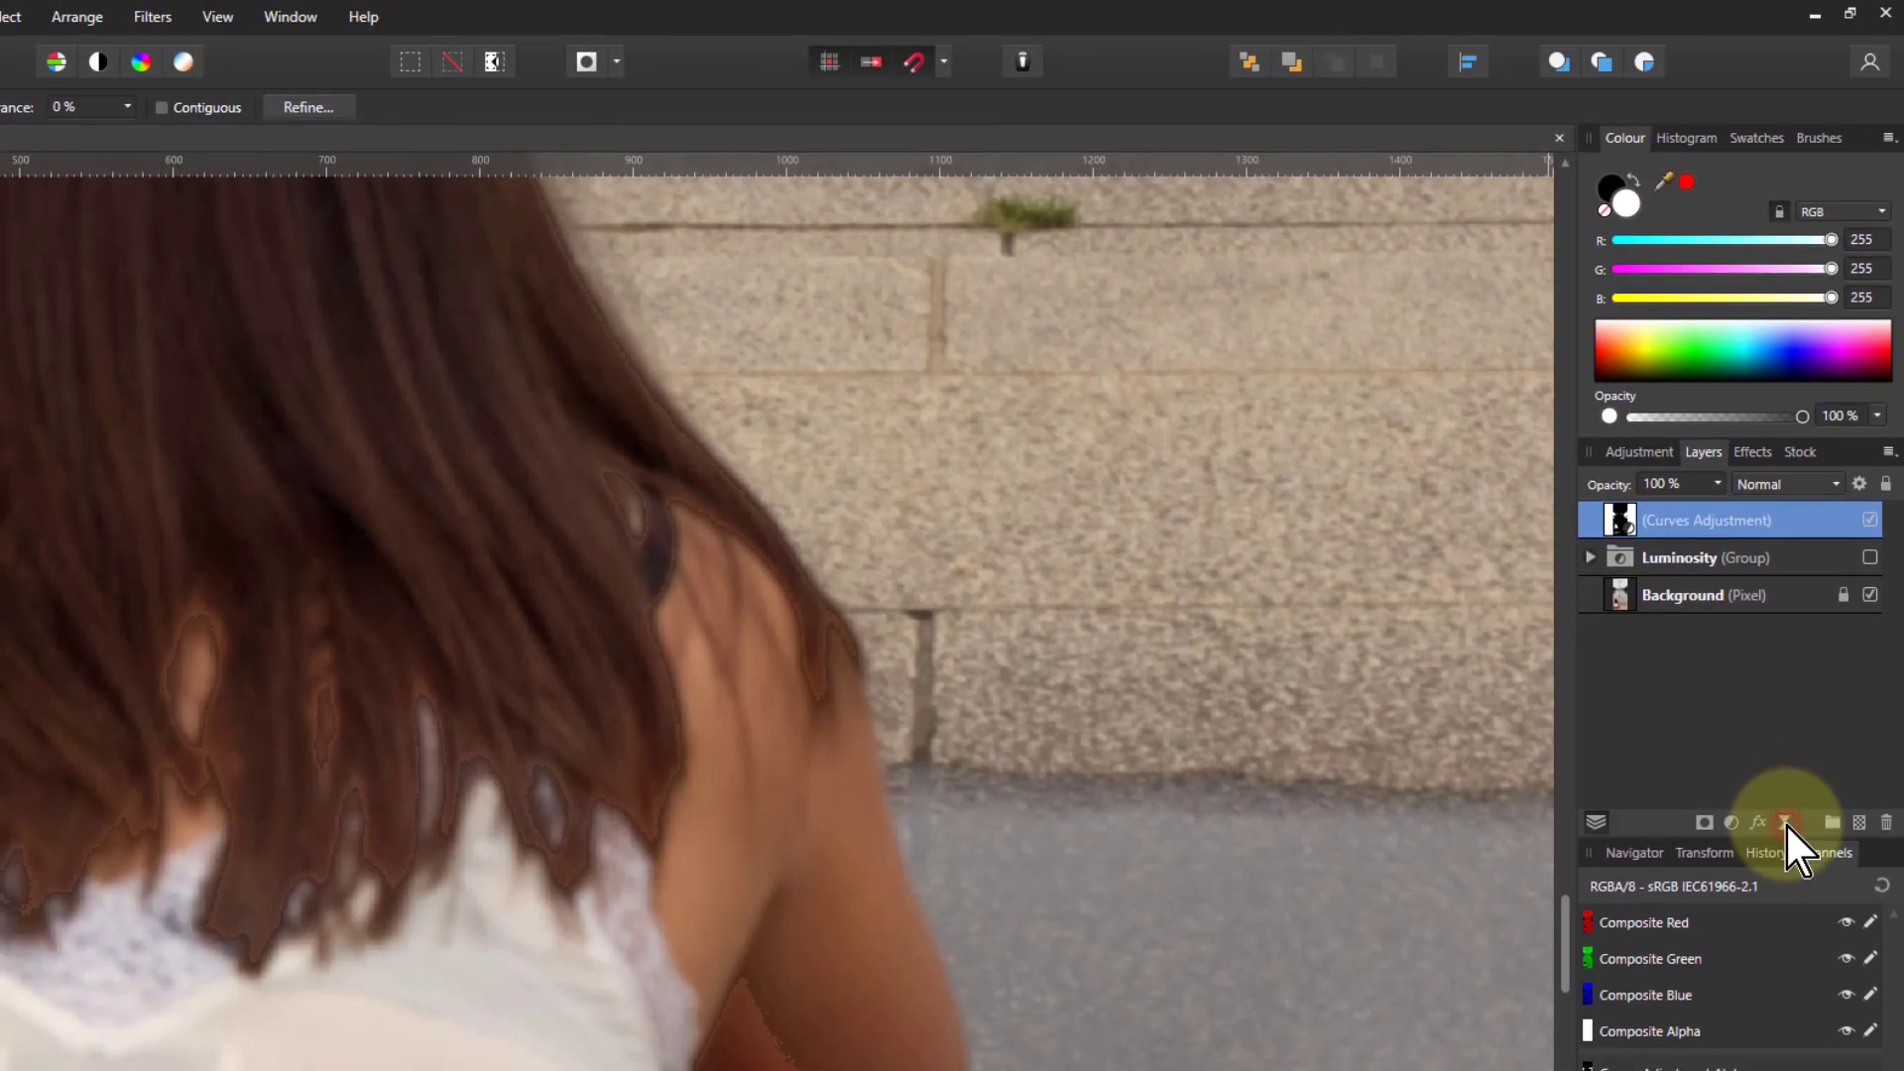
Add a live Gaussian Blur and nest it inside the Curves adjustment.
{"action": "left_click", "coordinate": [1785, 823]}
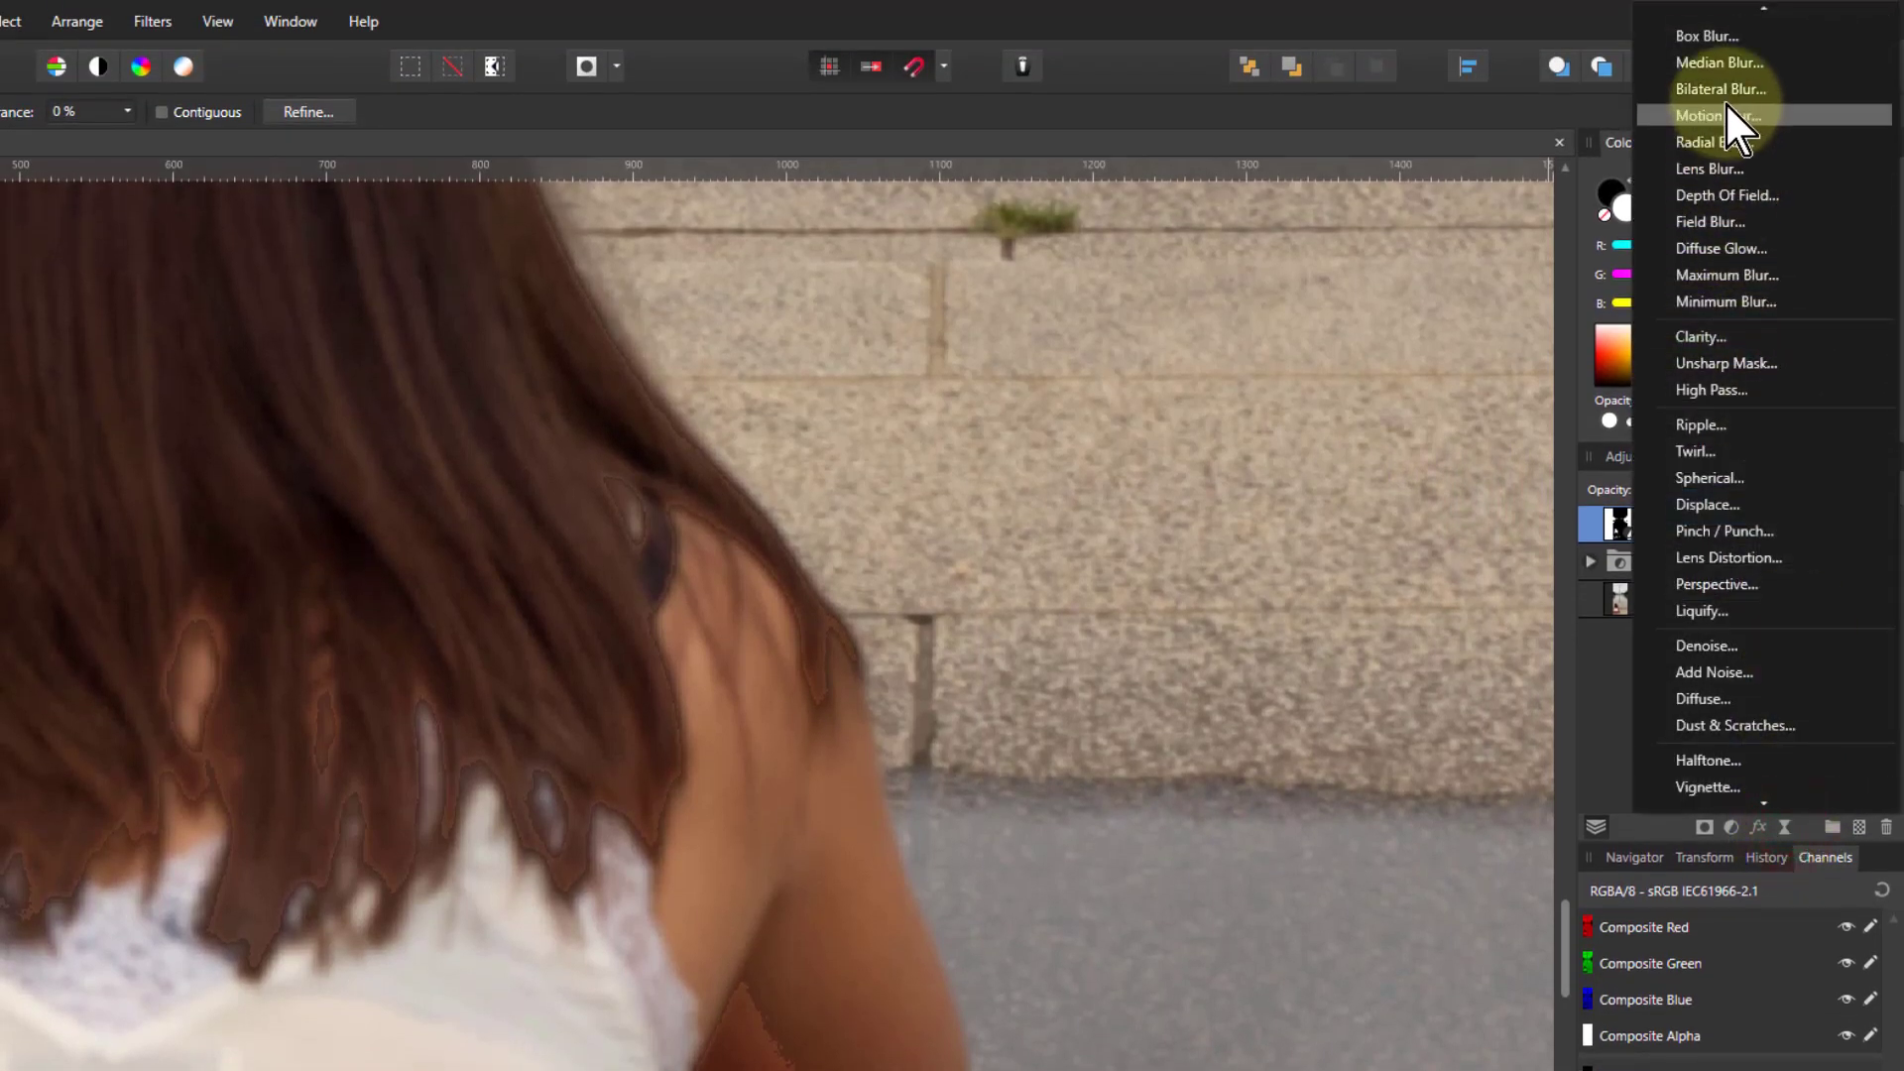
{"action": "left_click", "coordinate": [1708, 20]}
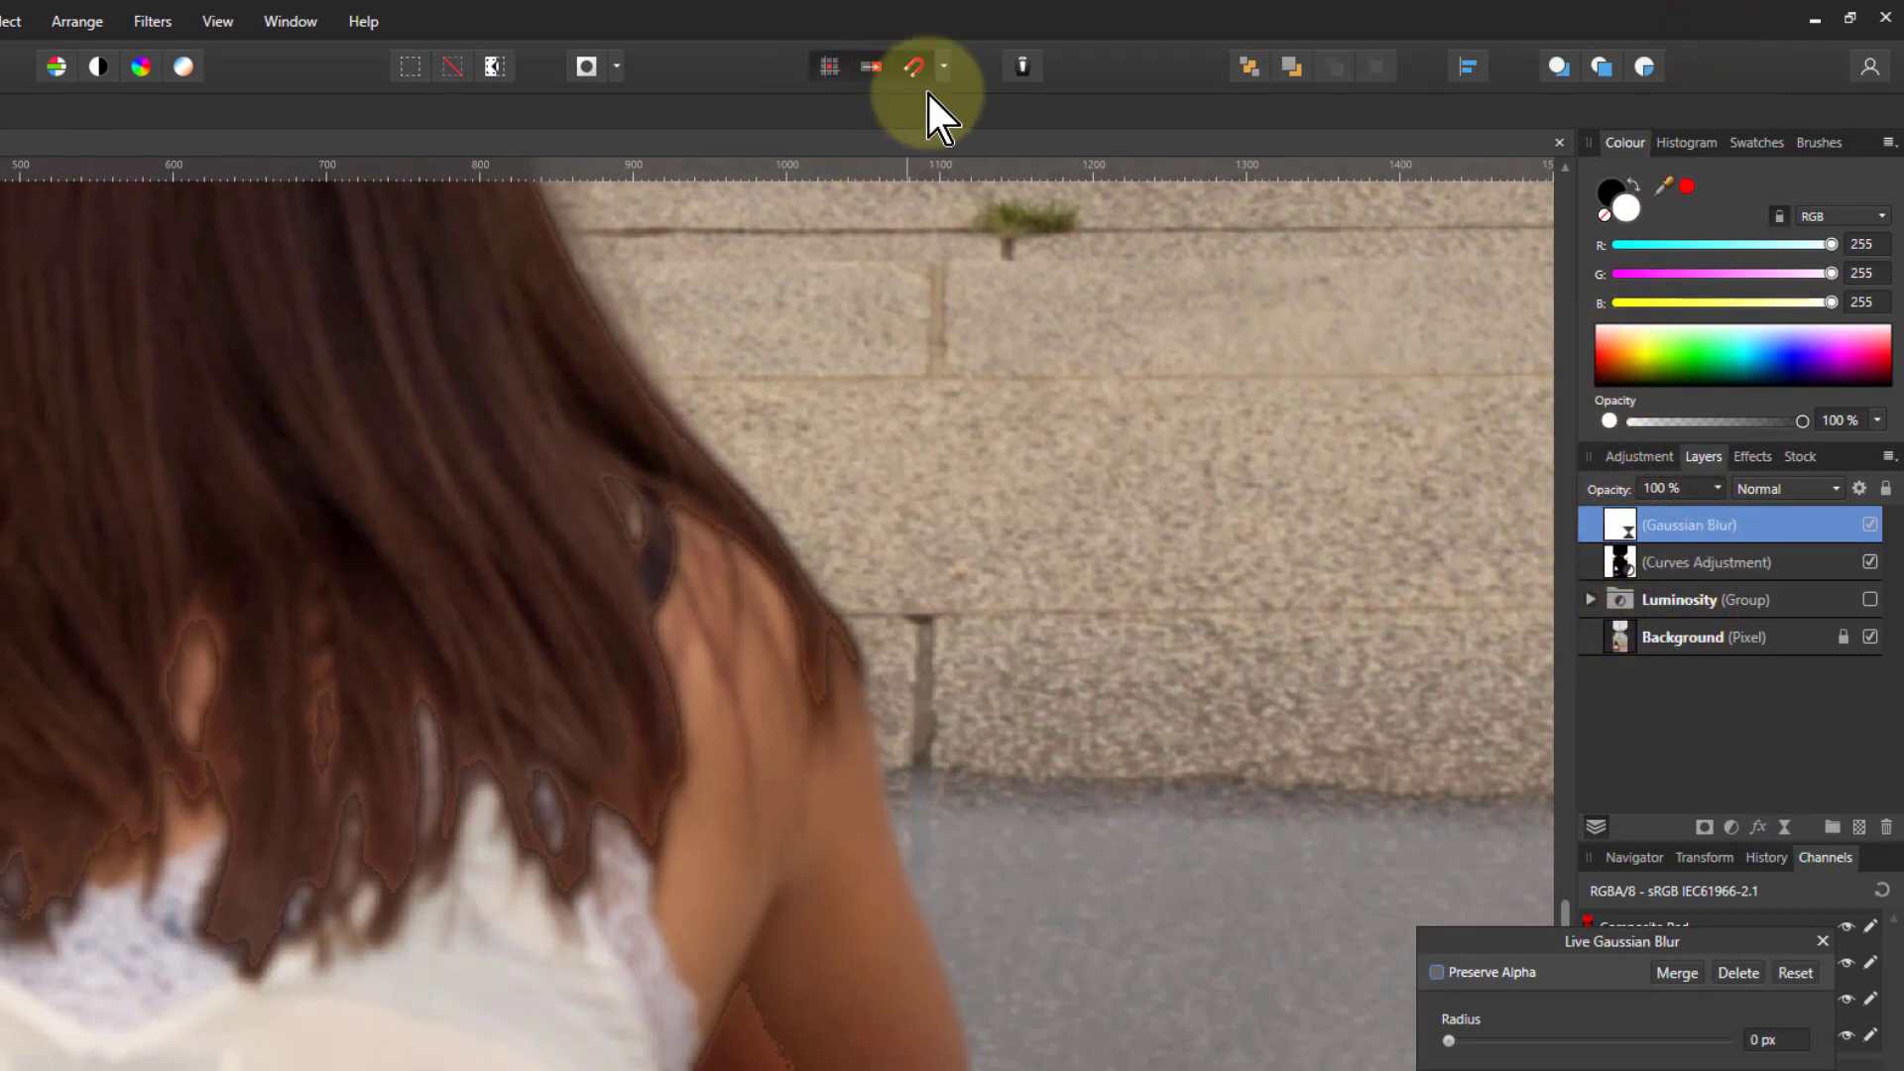
{"action": "left_click", "coordinate": [1022, 67]}
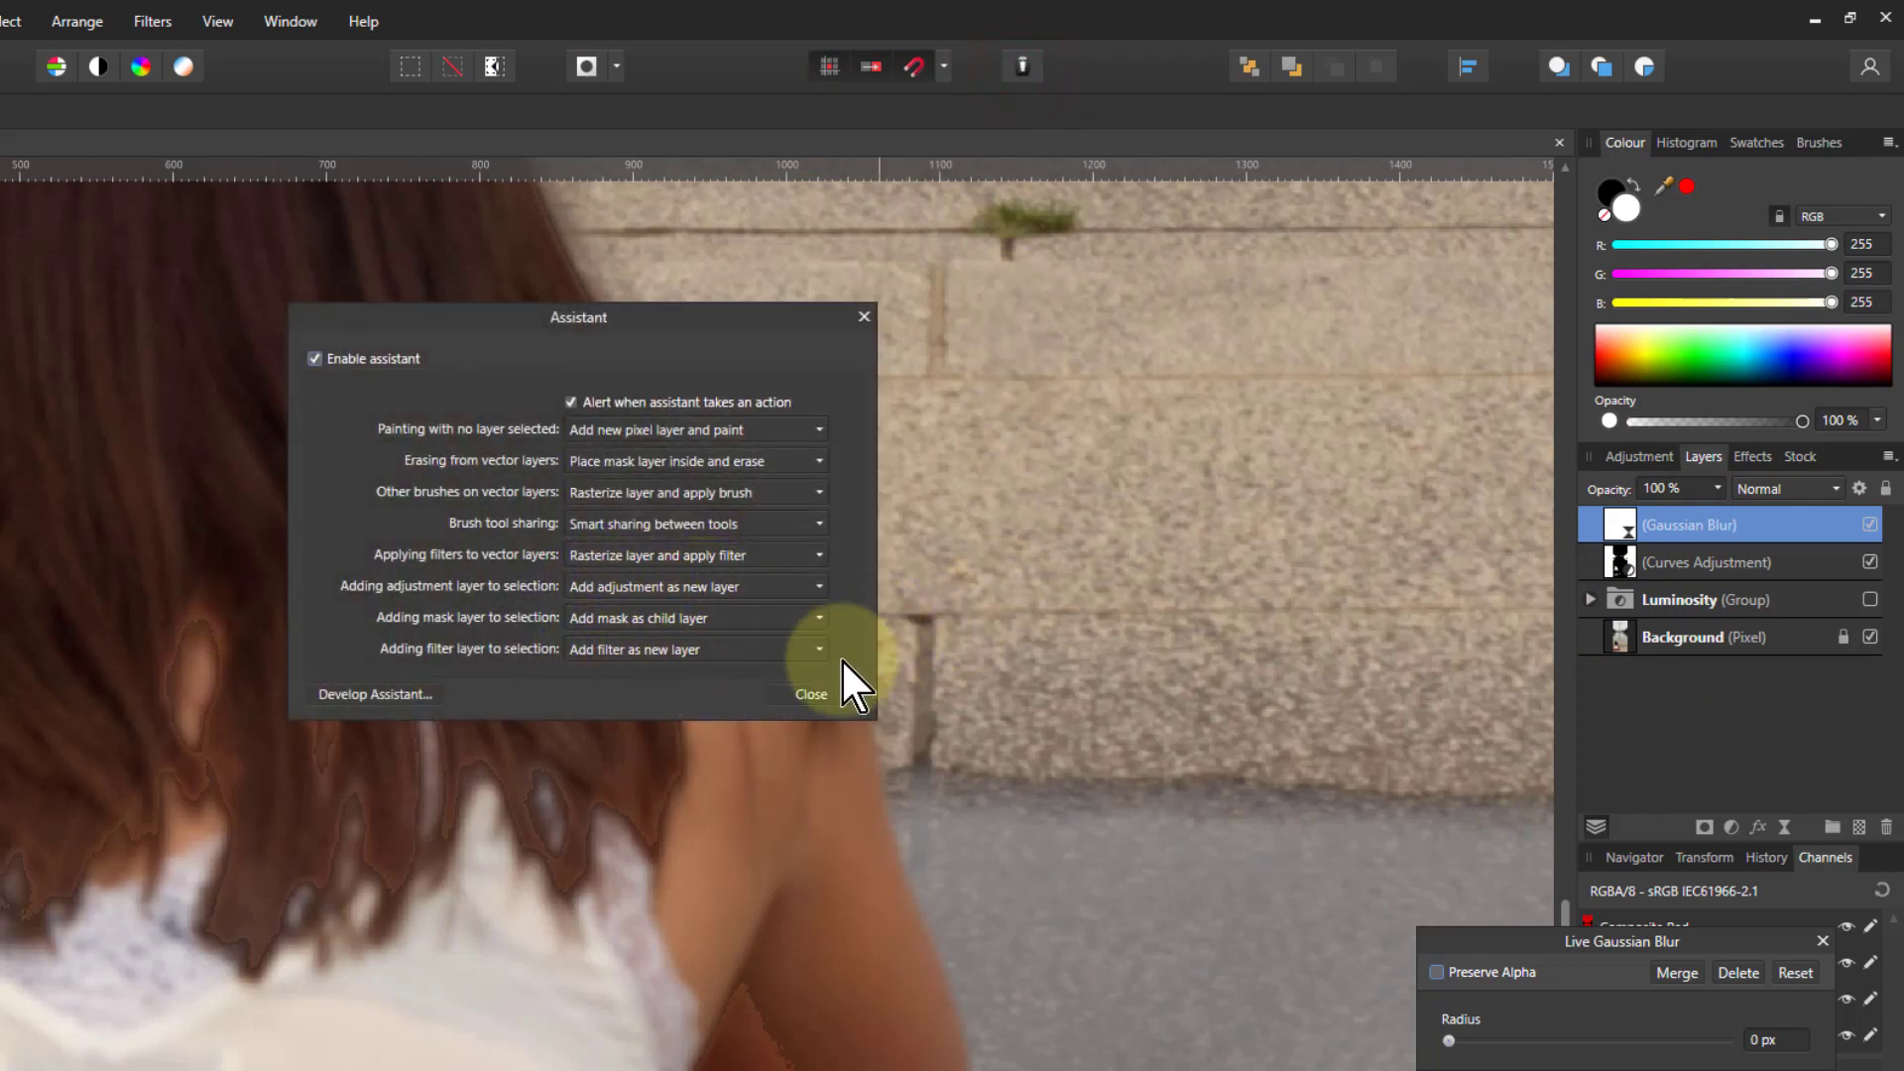
{"action": "left_click", "coordinate": [813, 694]}
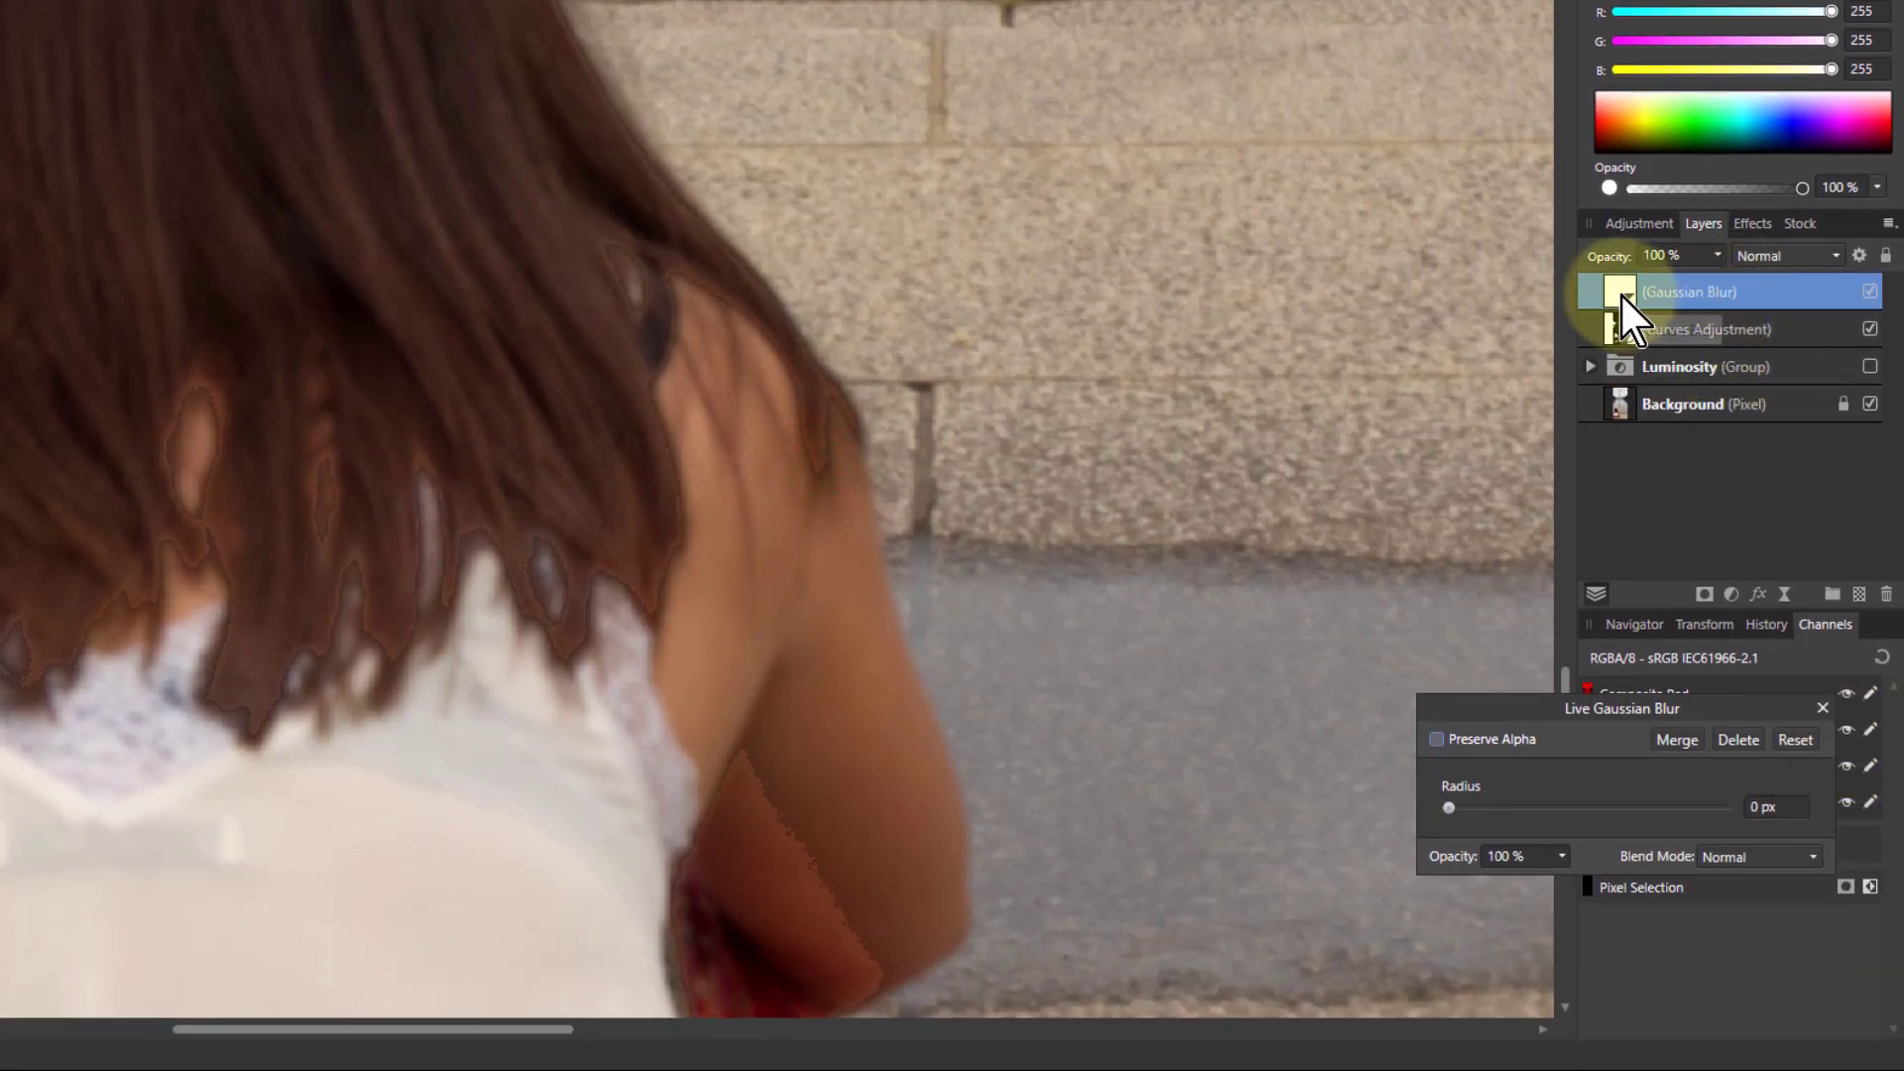
{"action": "left_click_drag", "start_coordinate": [1622, 293], "coordinate": [1628, 327]}
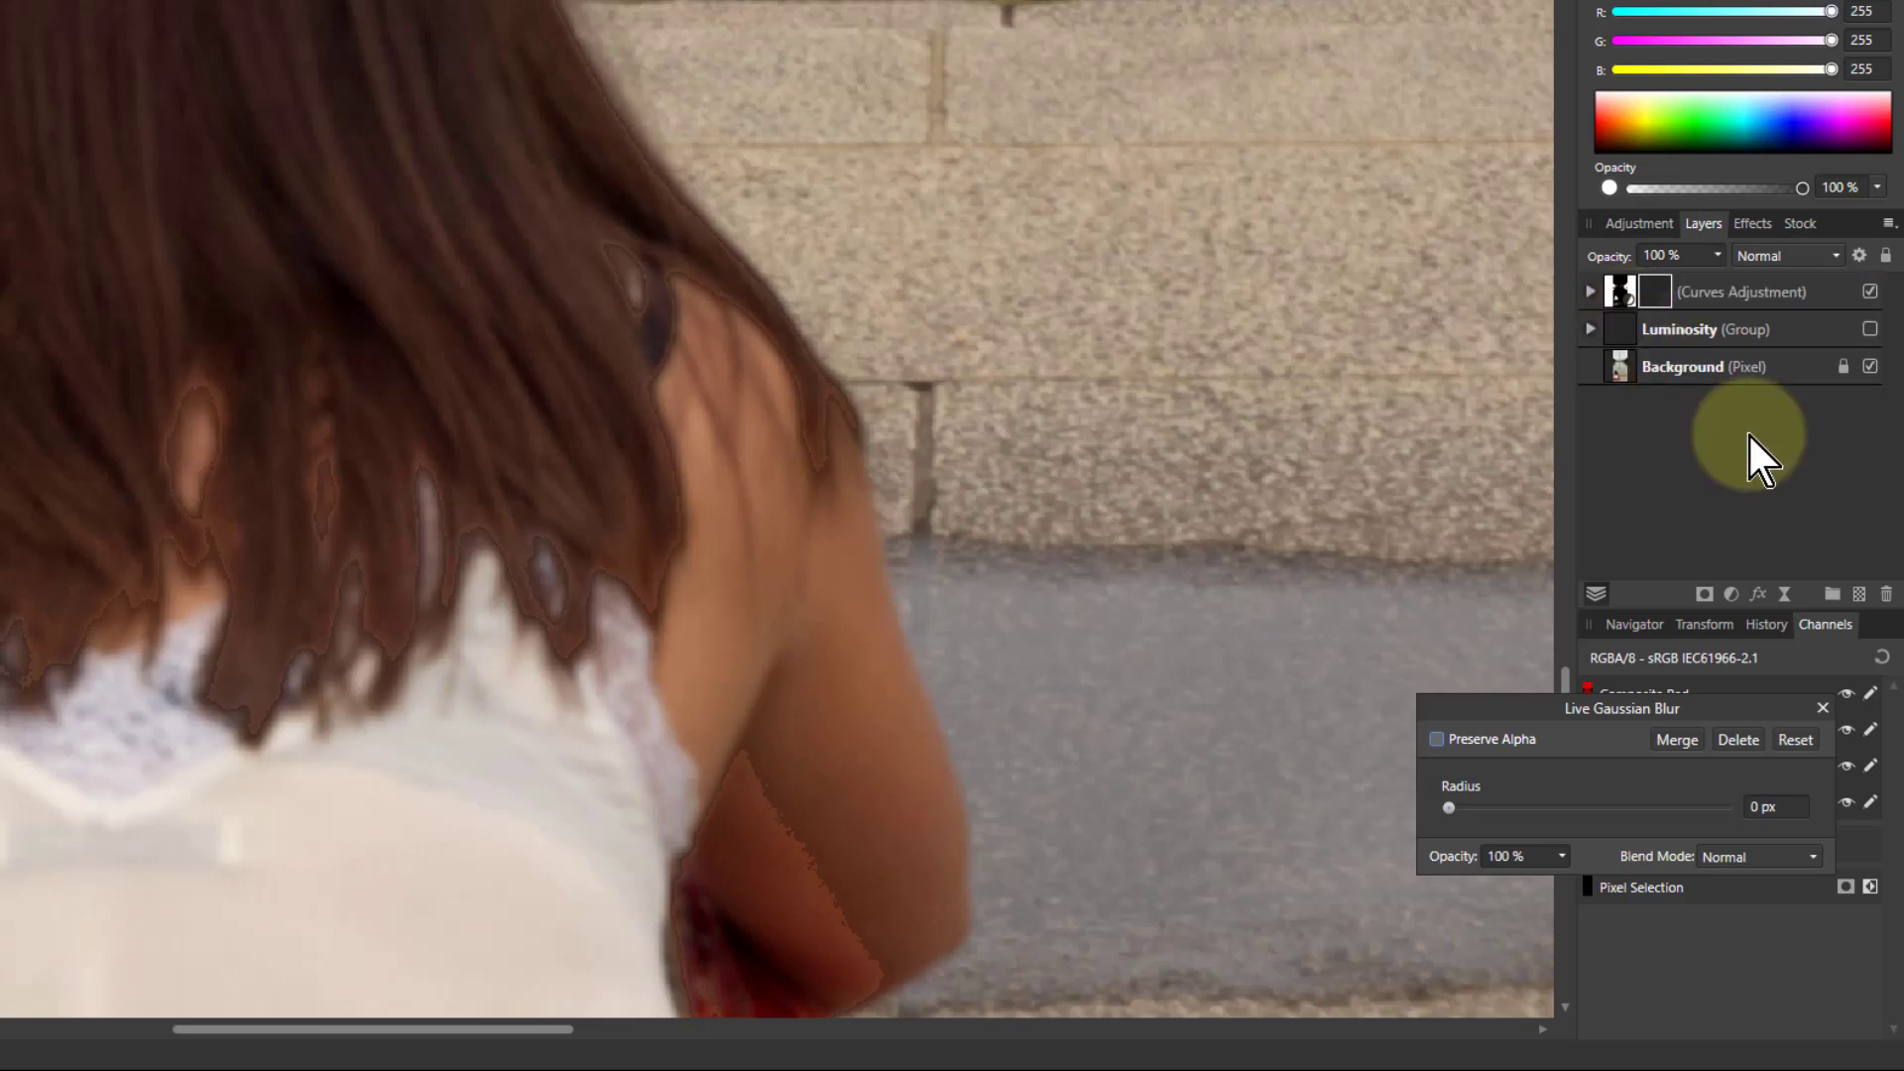
{"action": "left_click", "coordinate": [1591, 291]}
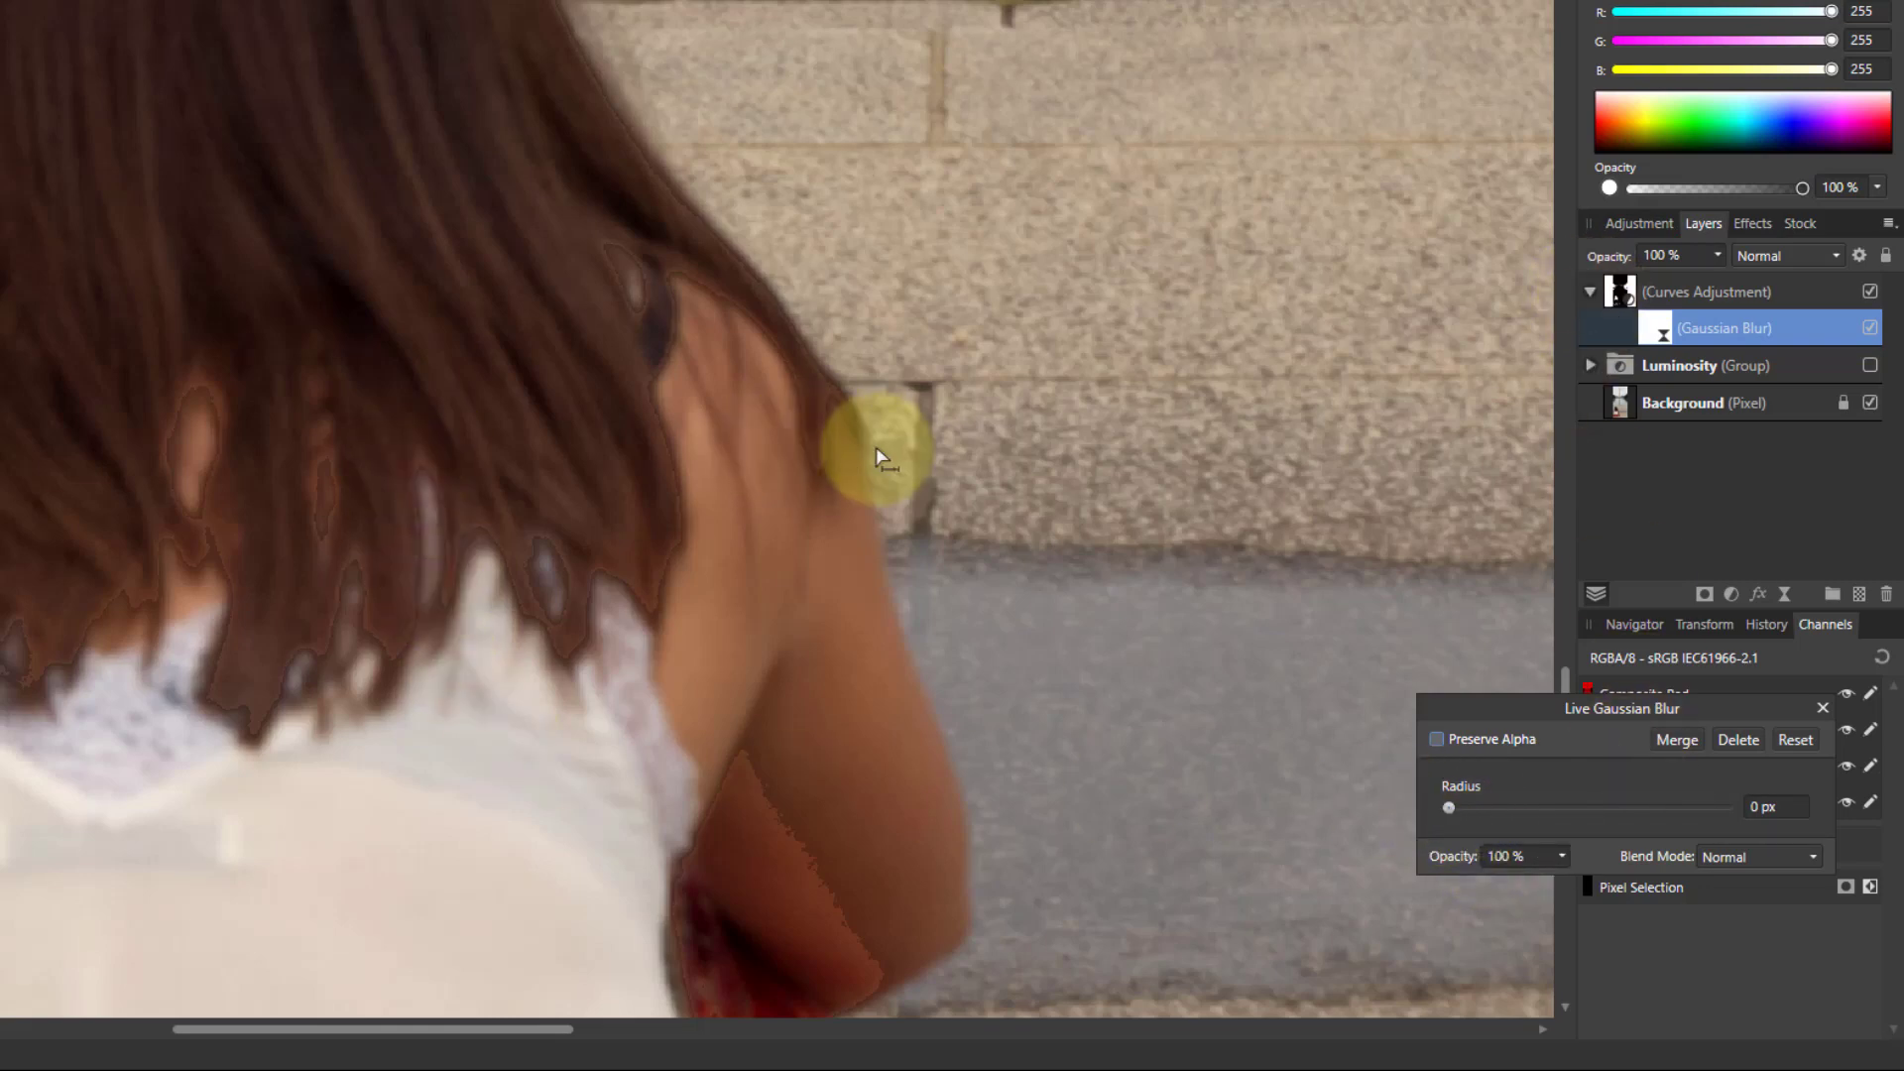
Set the blur Radius to 18.7 px and toggle Curves visibility to compare.
{"action": "left_click", "coordinate": [1447, 805]}
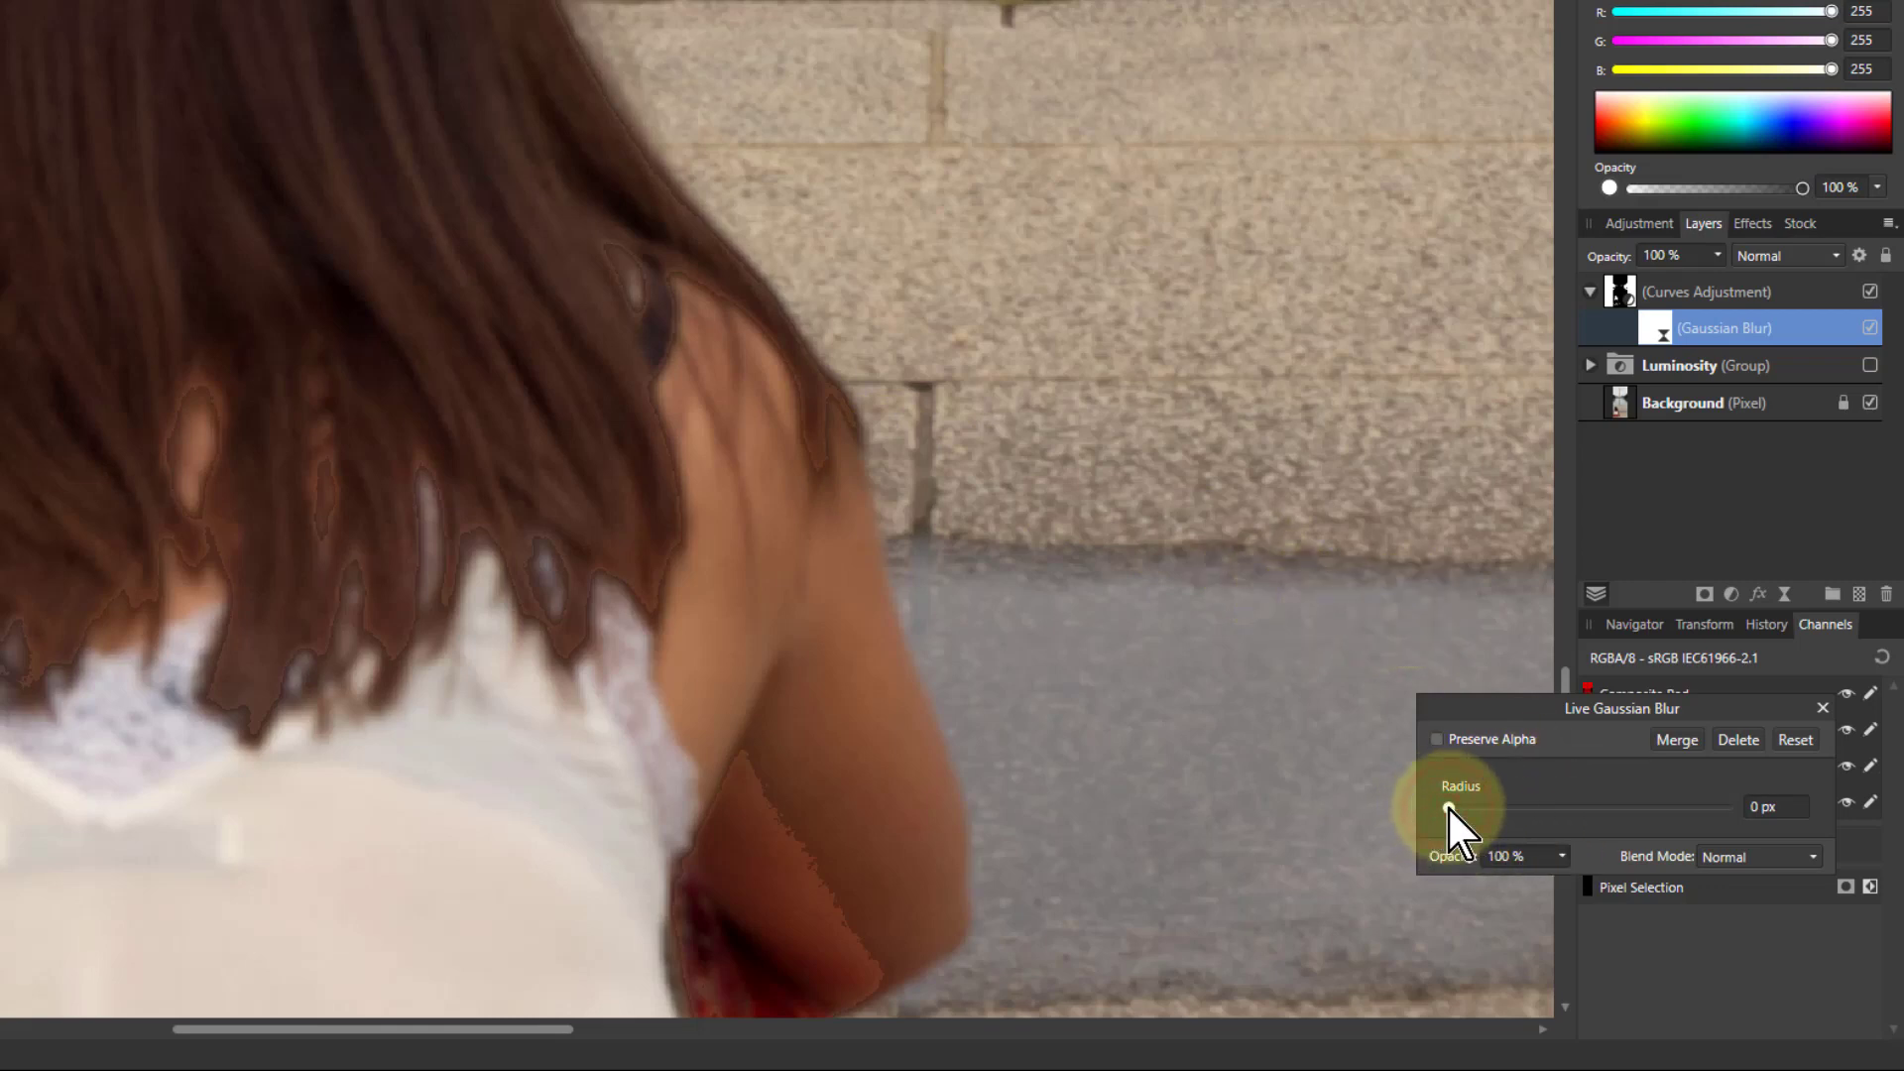
{"action": "left_click_drag", "start_coordinate": [1450, 805], "coordinate": [1597, 805]}
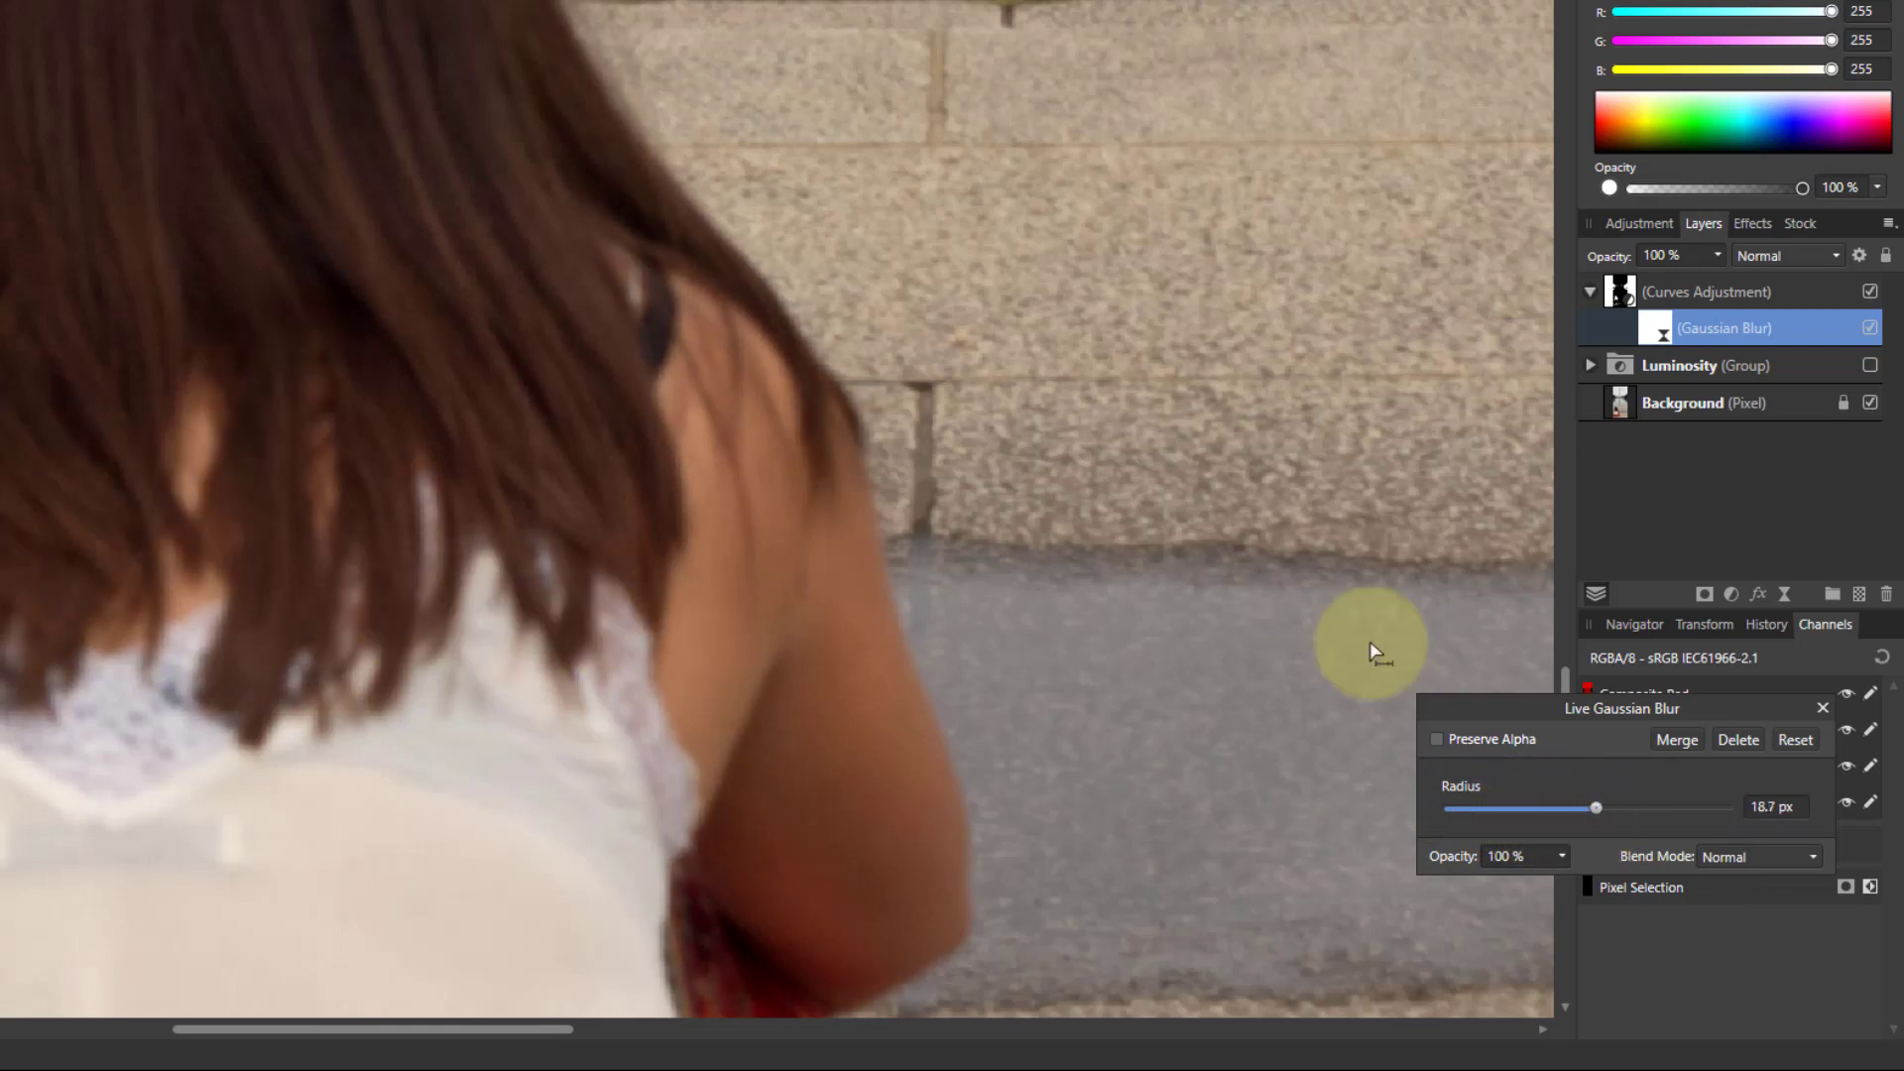
{"action": "left_click", "coordinate": [1869, 291]}
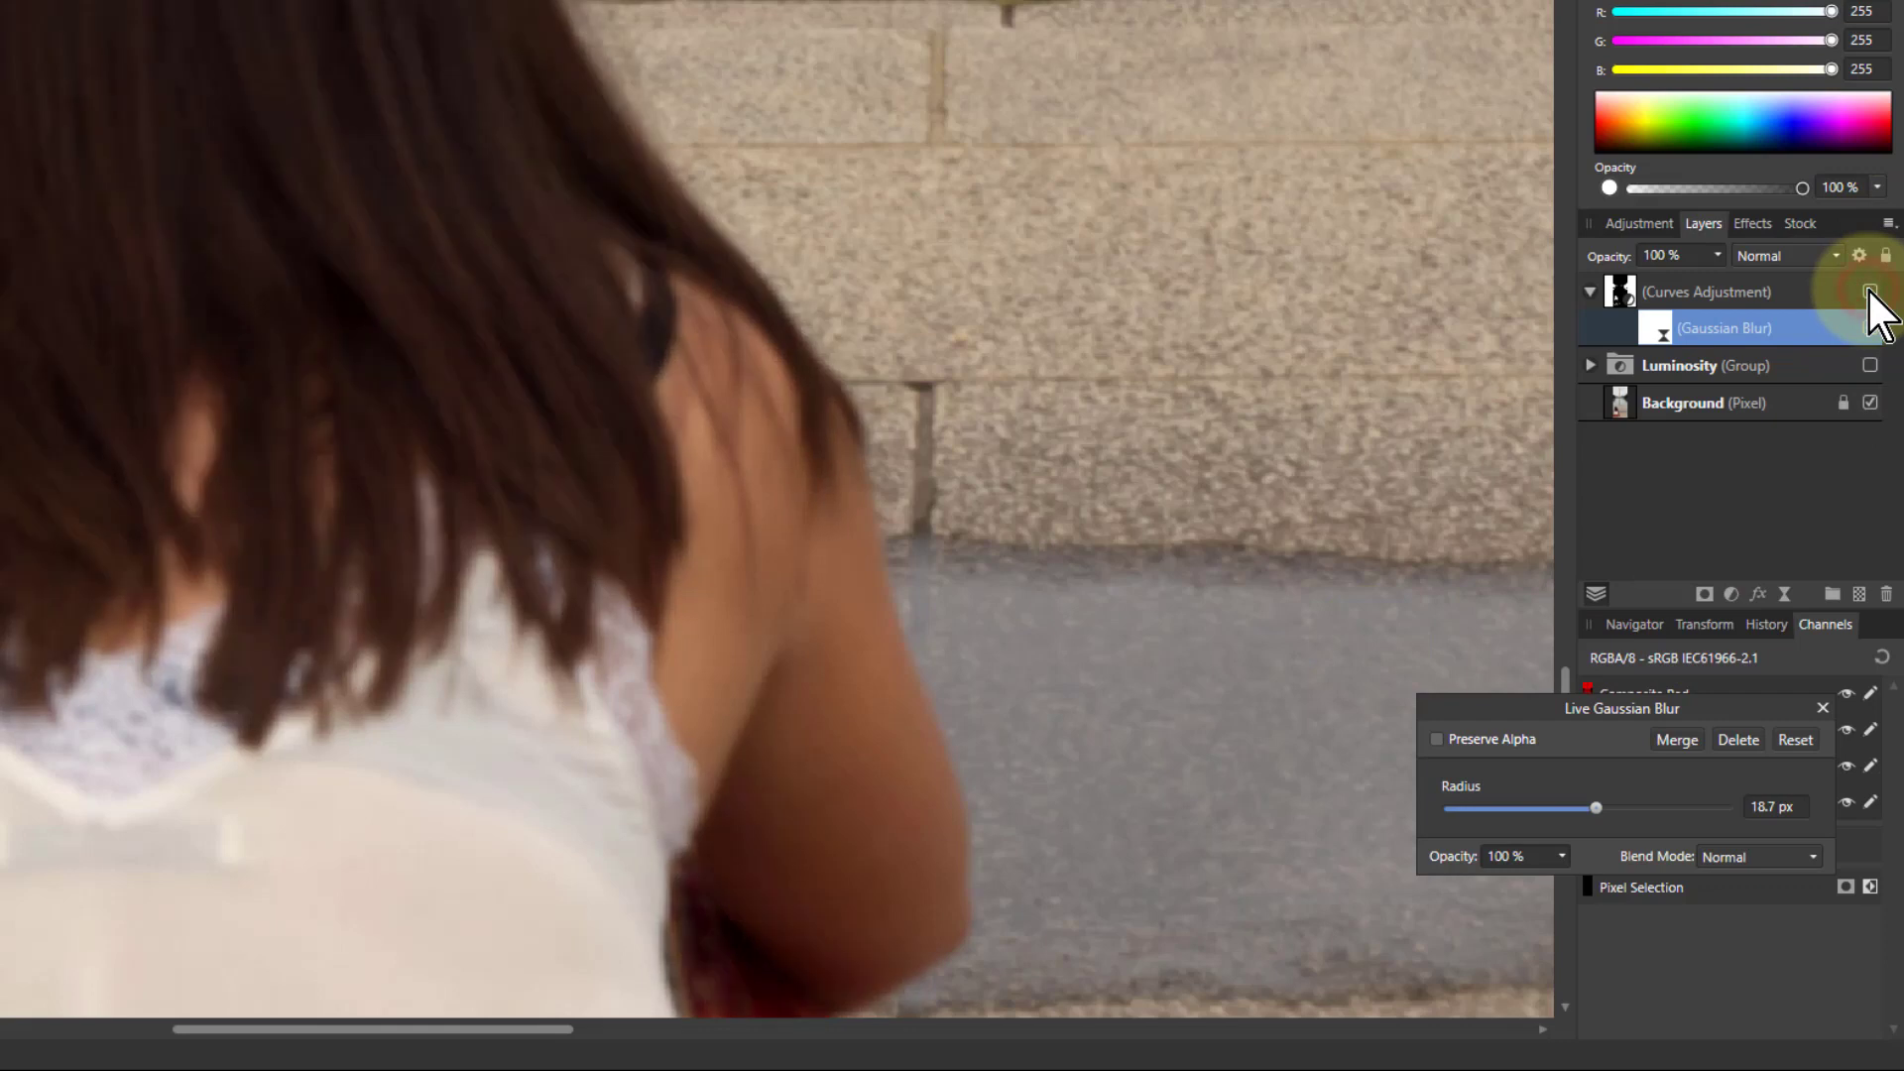
{"action": "left_click", "coordinate": [1870, 290]}
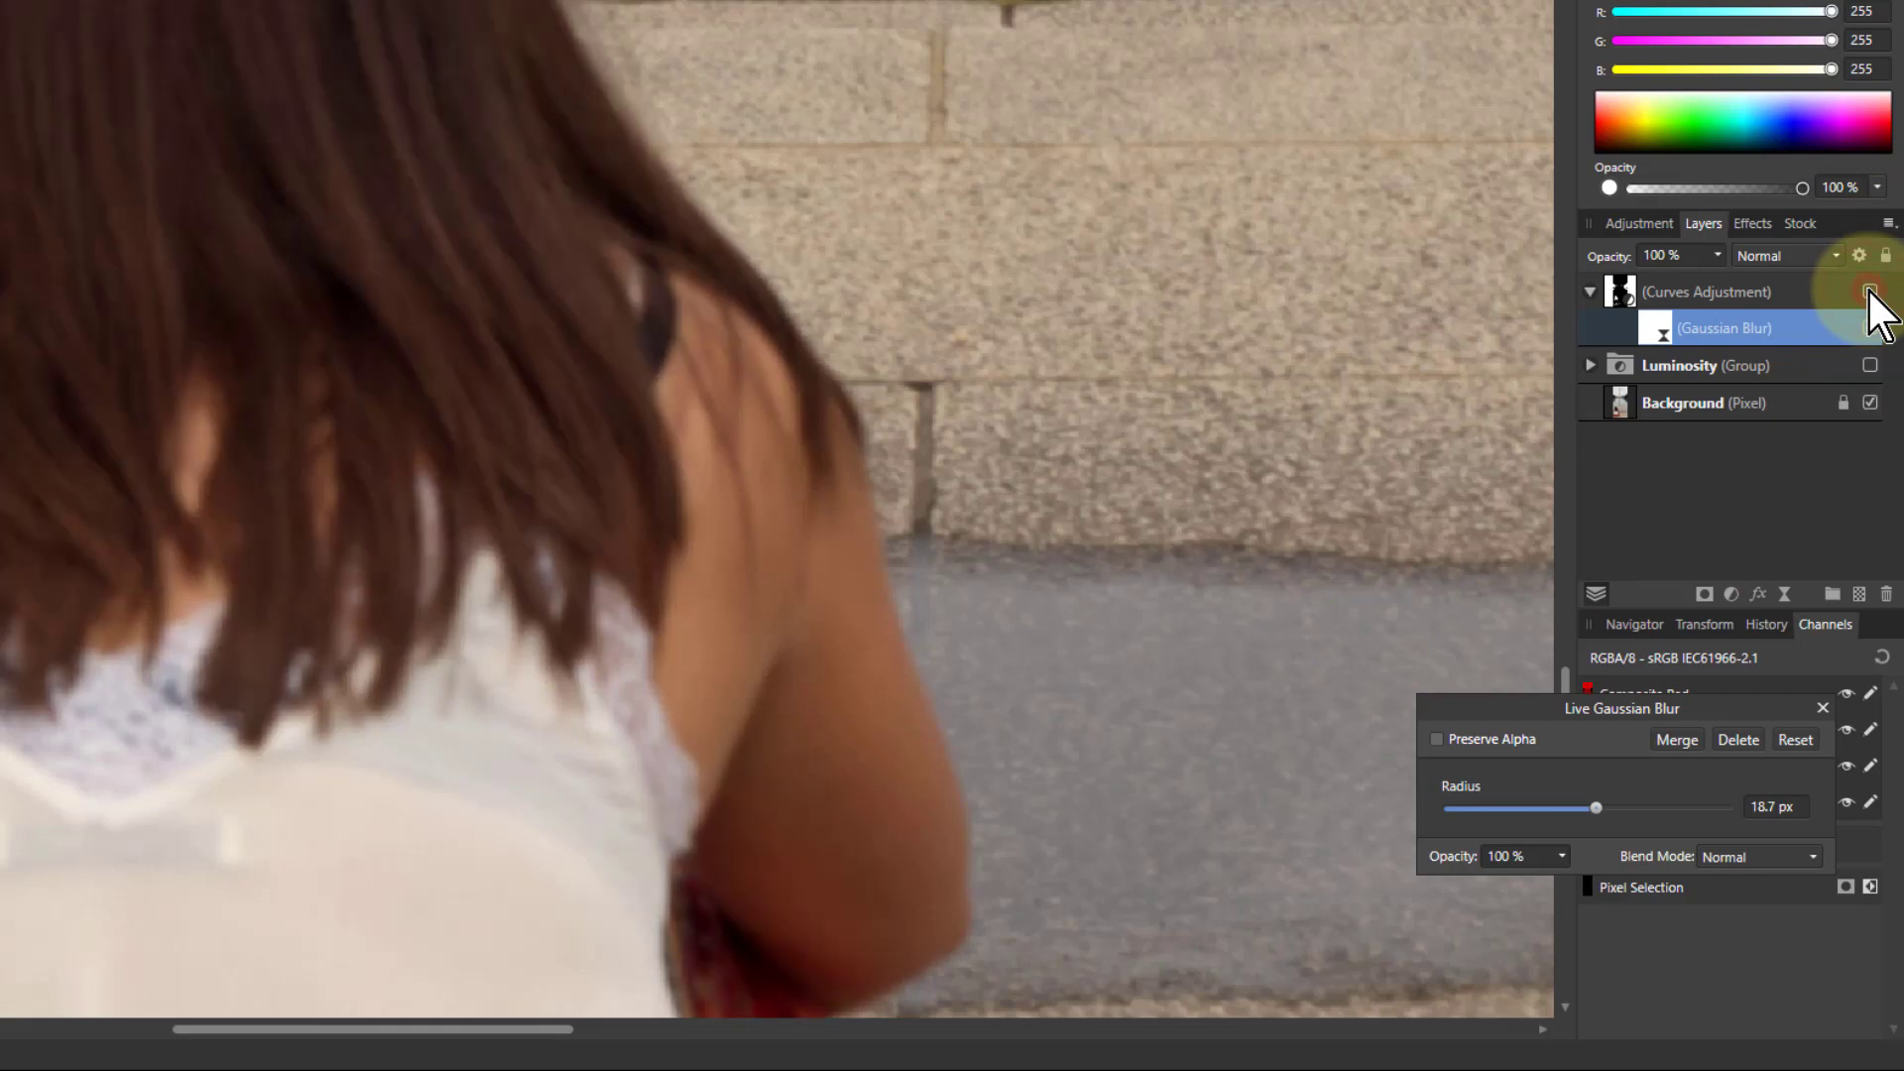
{"action": "left_click", "coordinate": [1869, 290]}
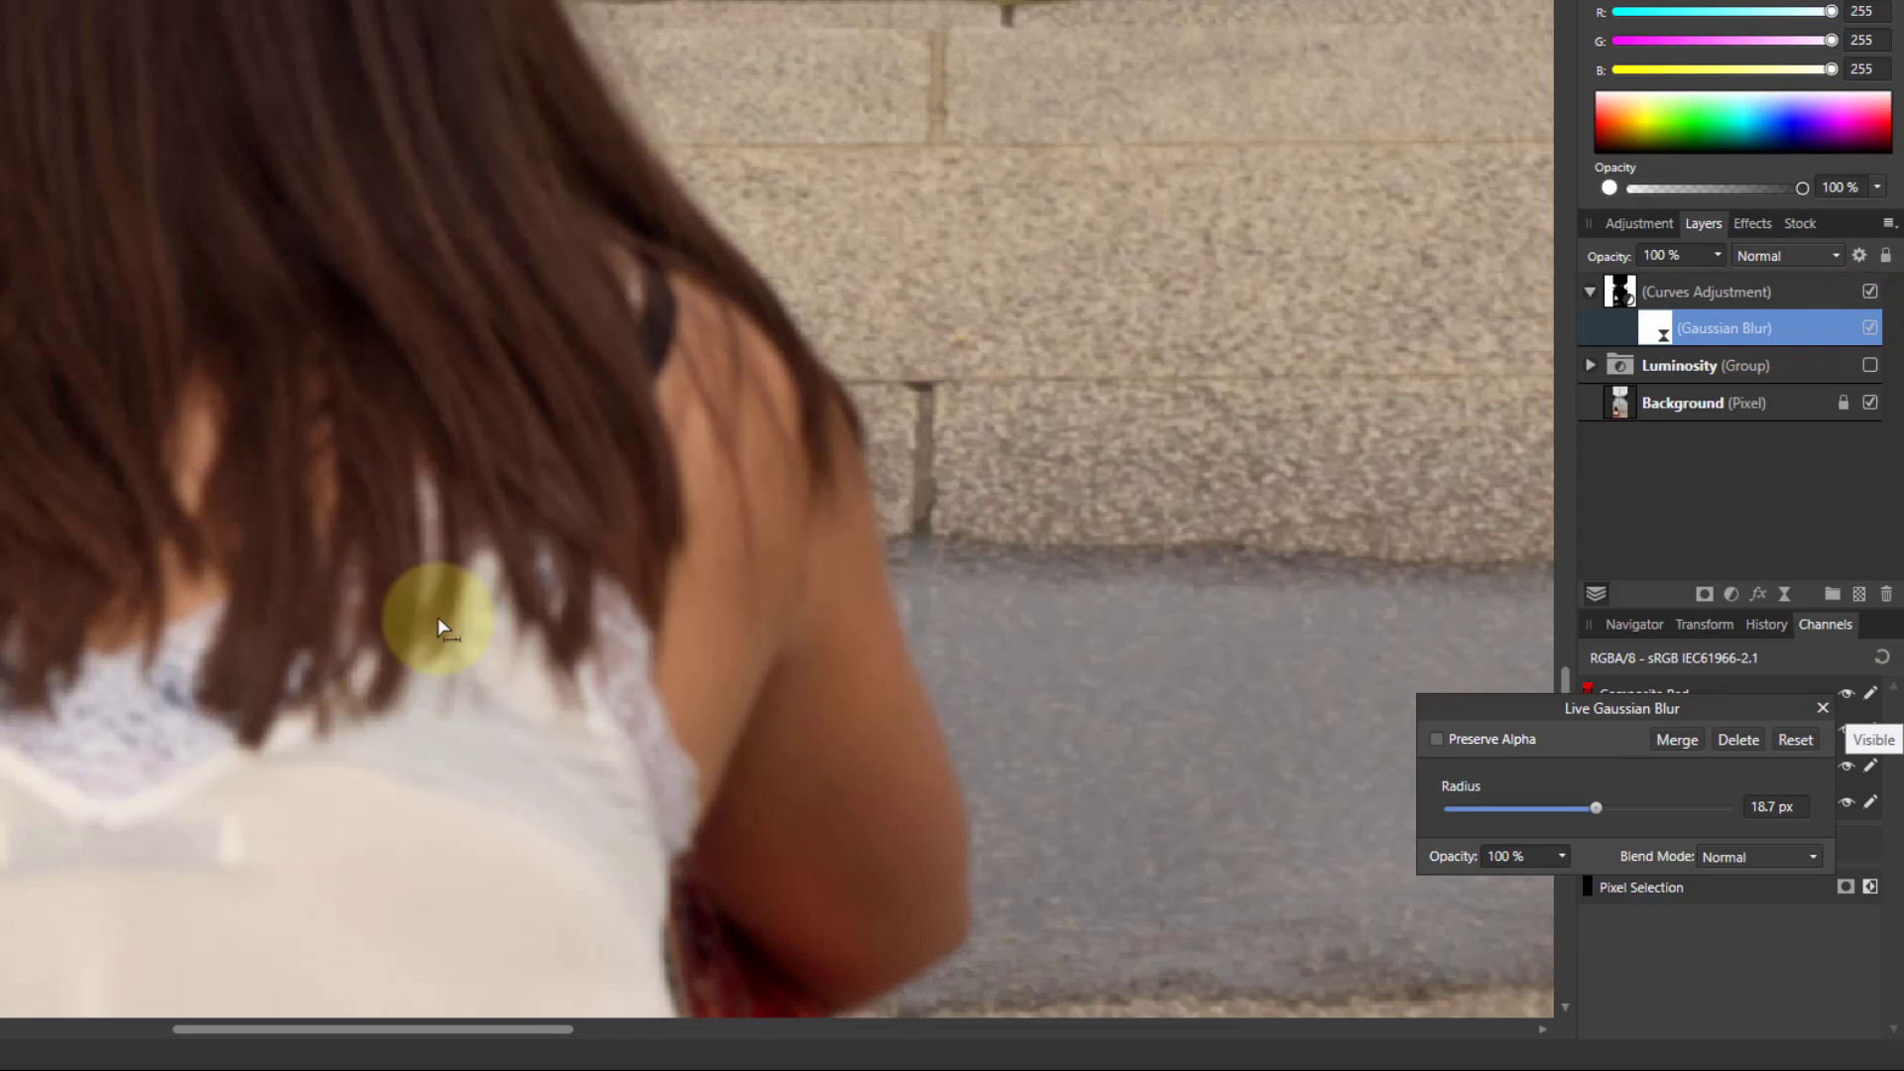
{"action": "scroll", "coordinate": [437, 616], "scroll_direction": "down", "scroll_amount": 5}
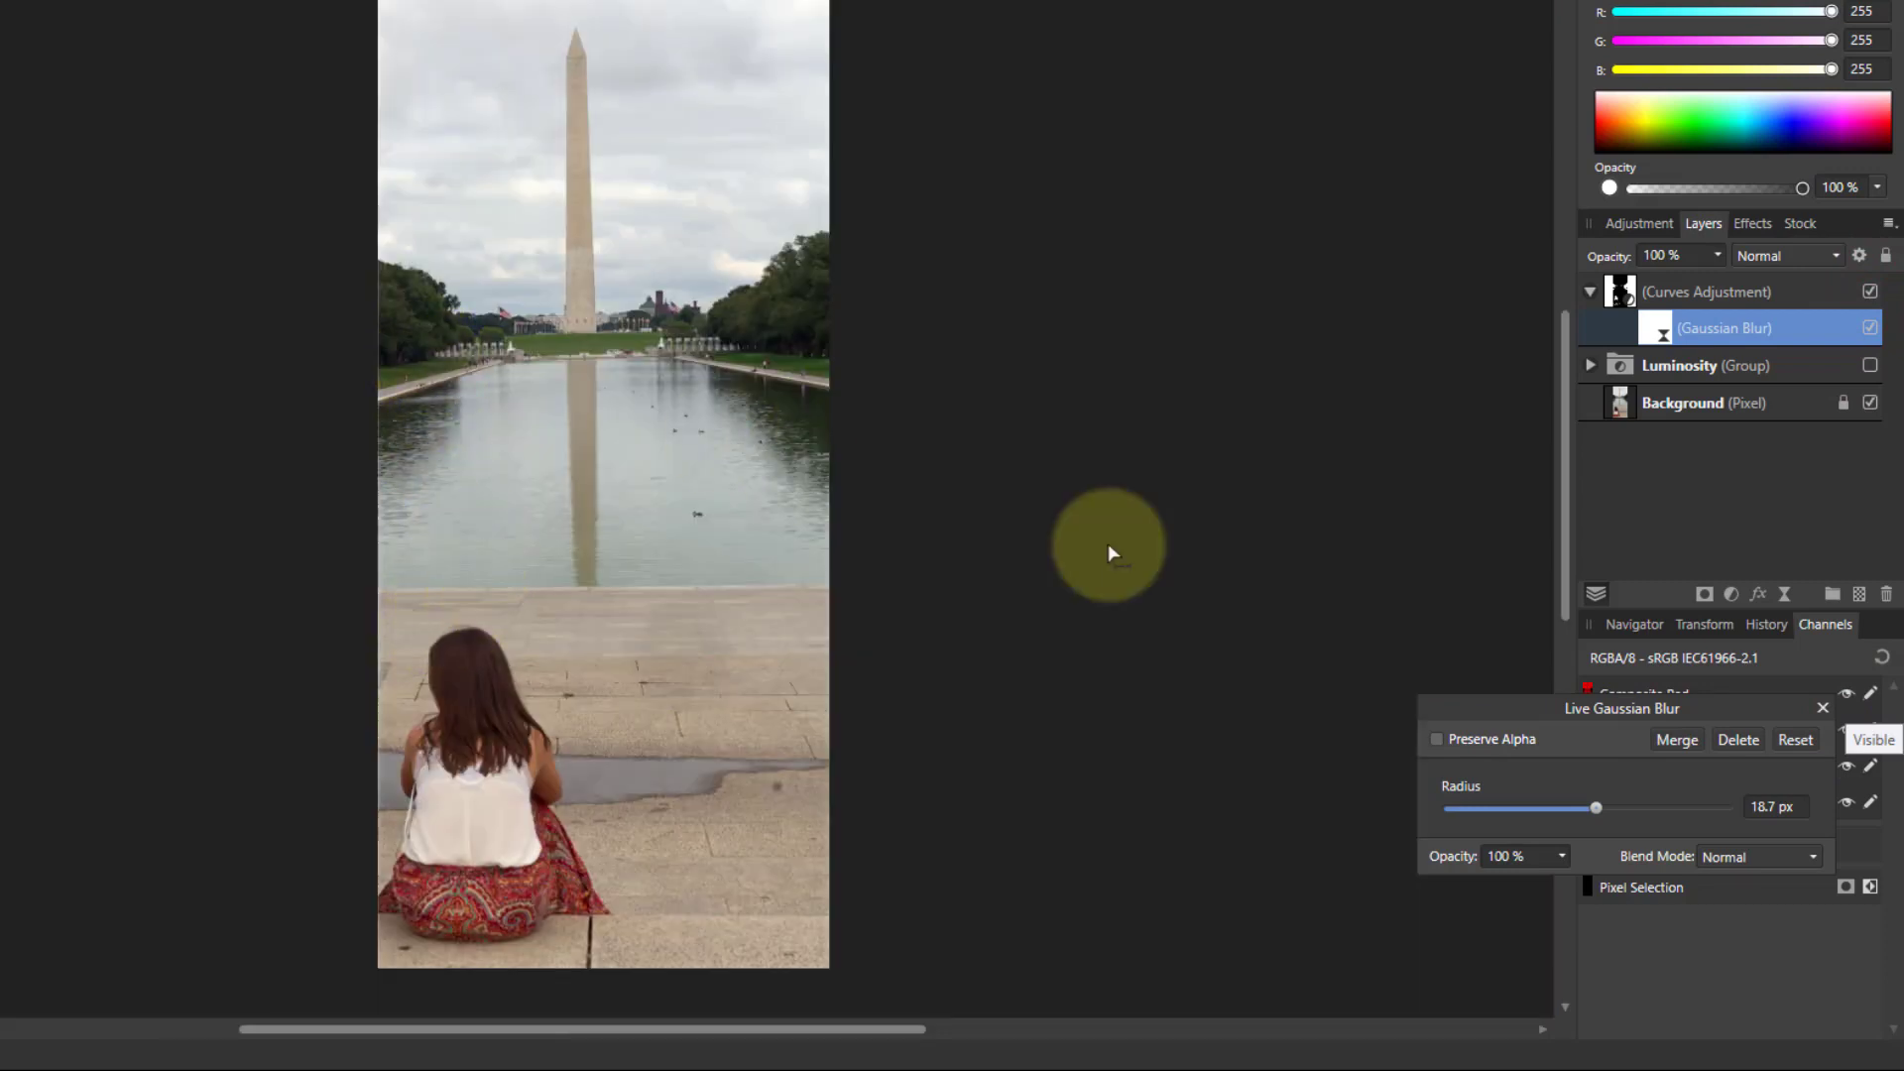
Close the blur settings, hide the first Curves adjustment and show the Luminosity group.
{"action": "left_click", "coordinate": [1823, 708]}
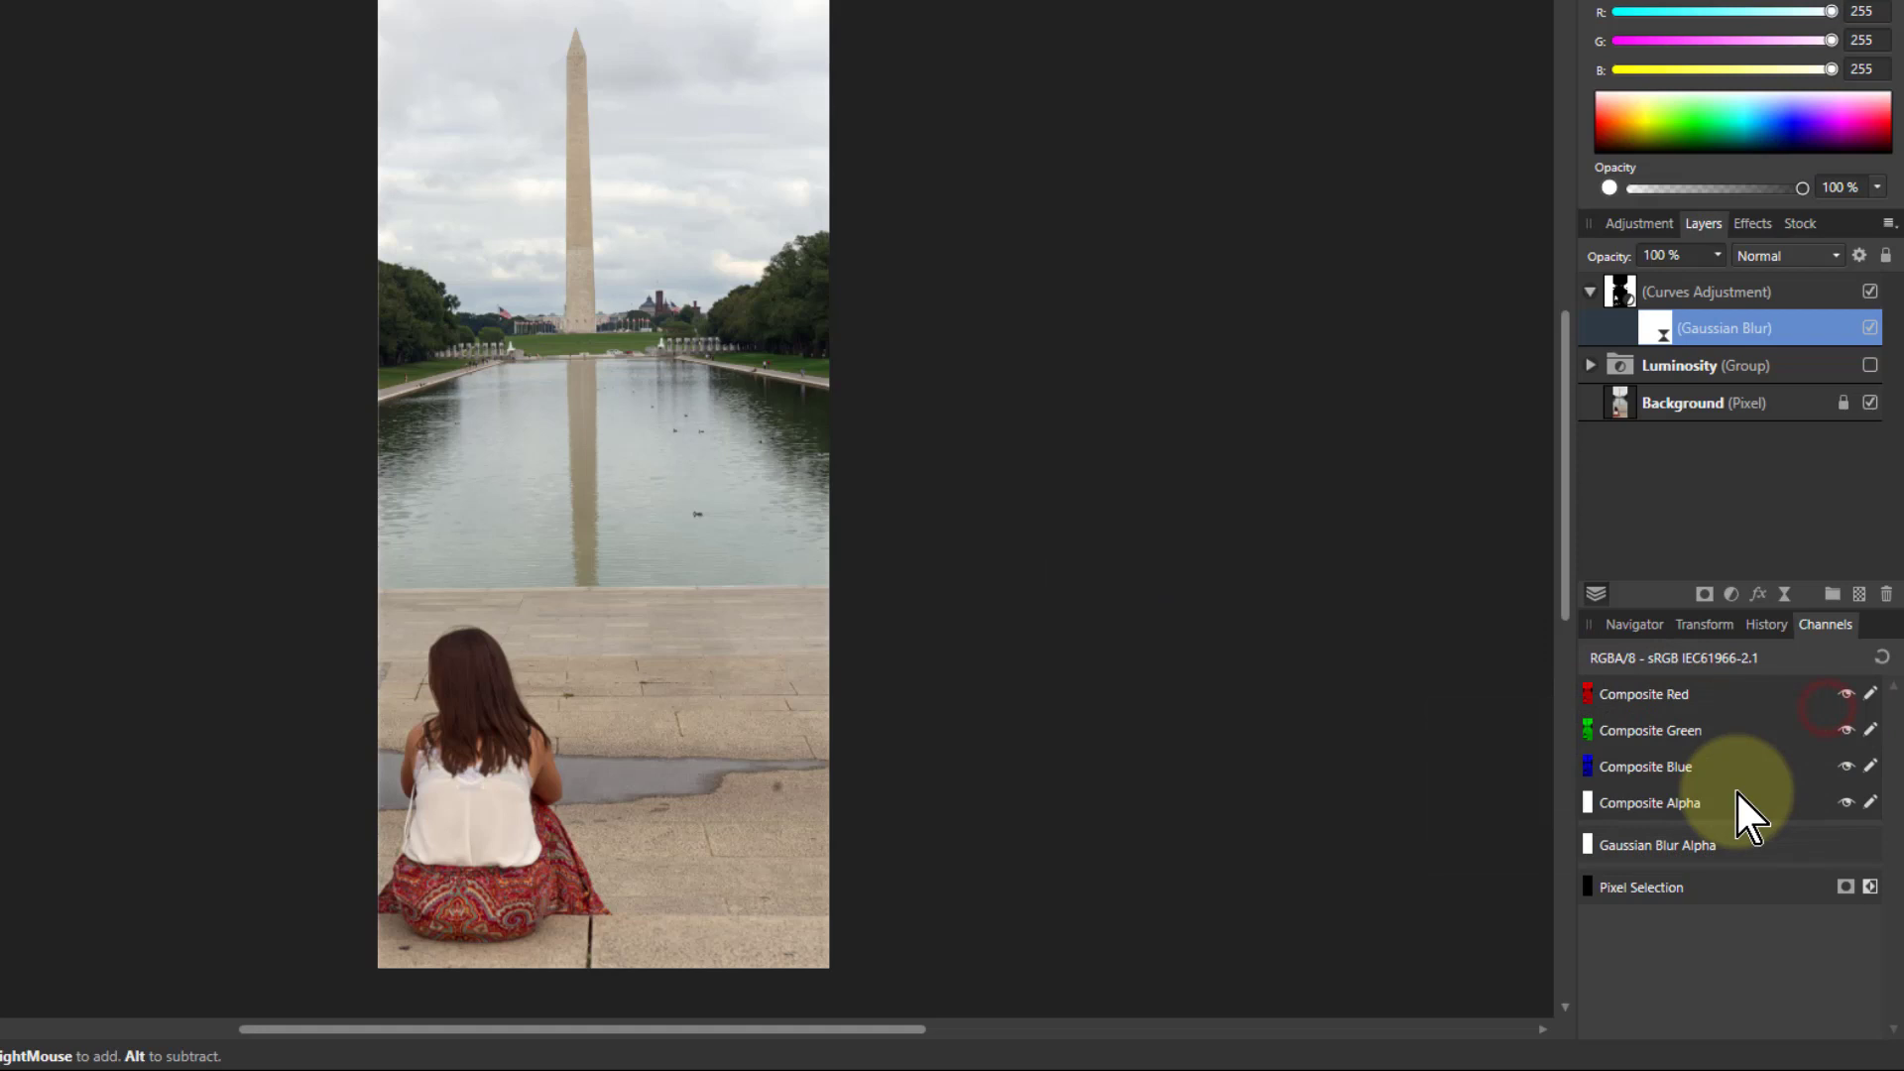
{"action": "left_click", "coordinate": [1870, 291]}
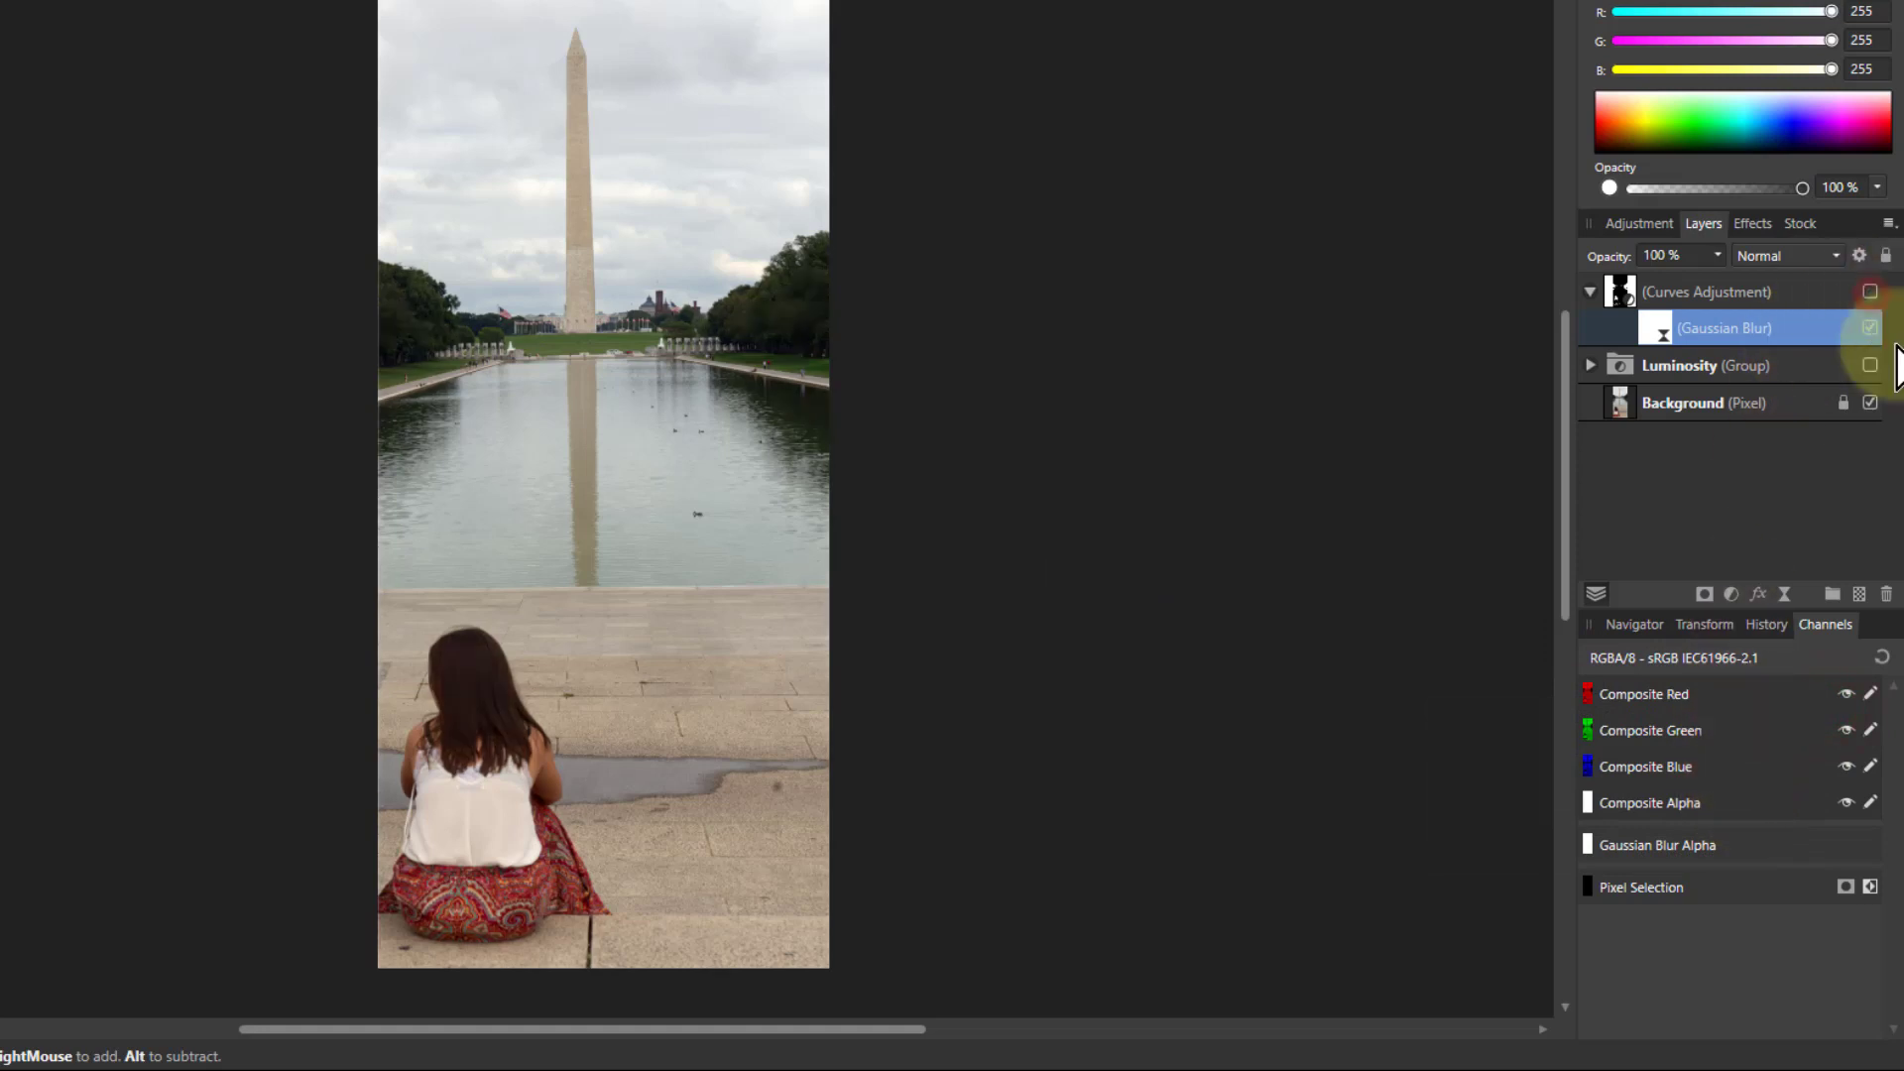
{"action": "left_click", "coordinate": [1870, 365]}
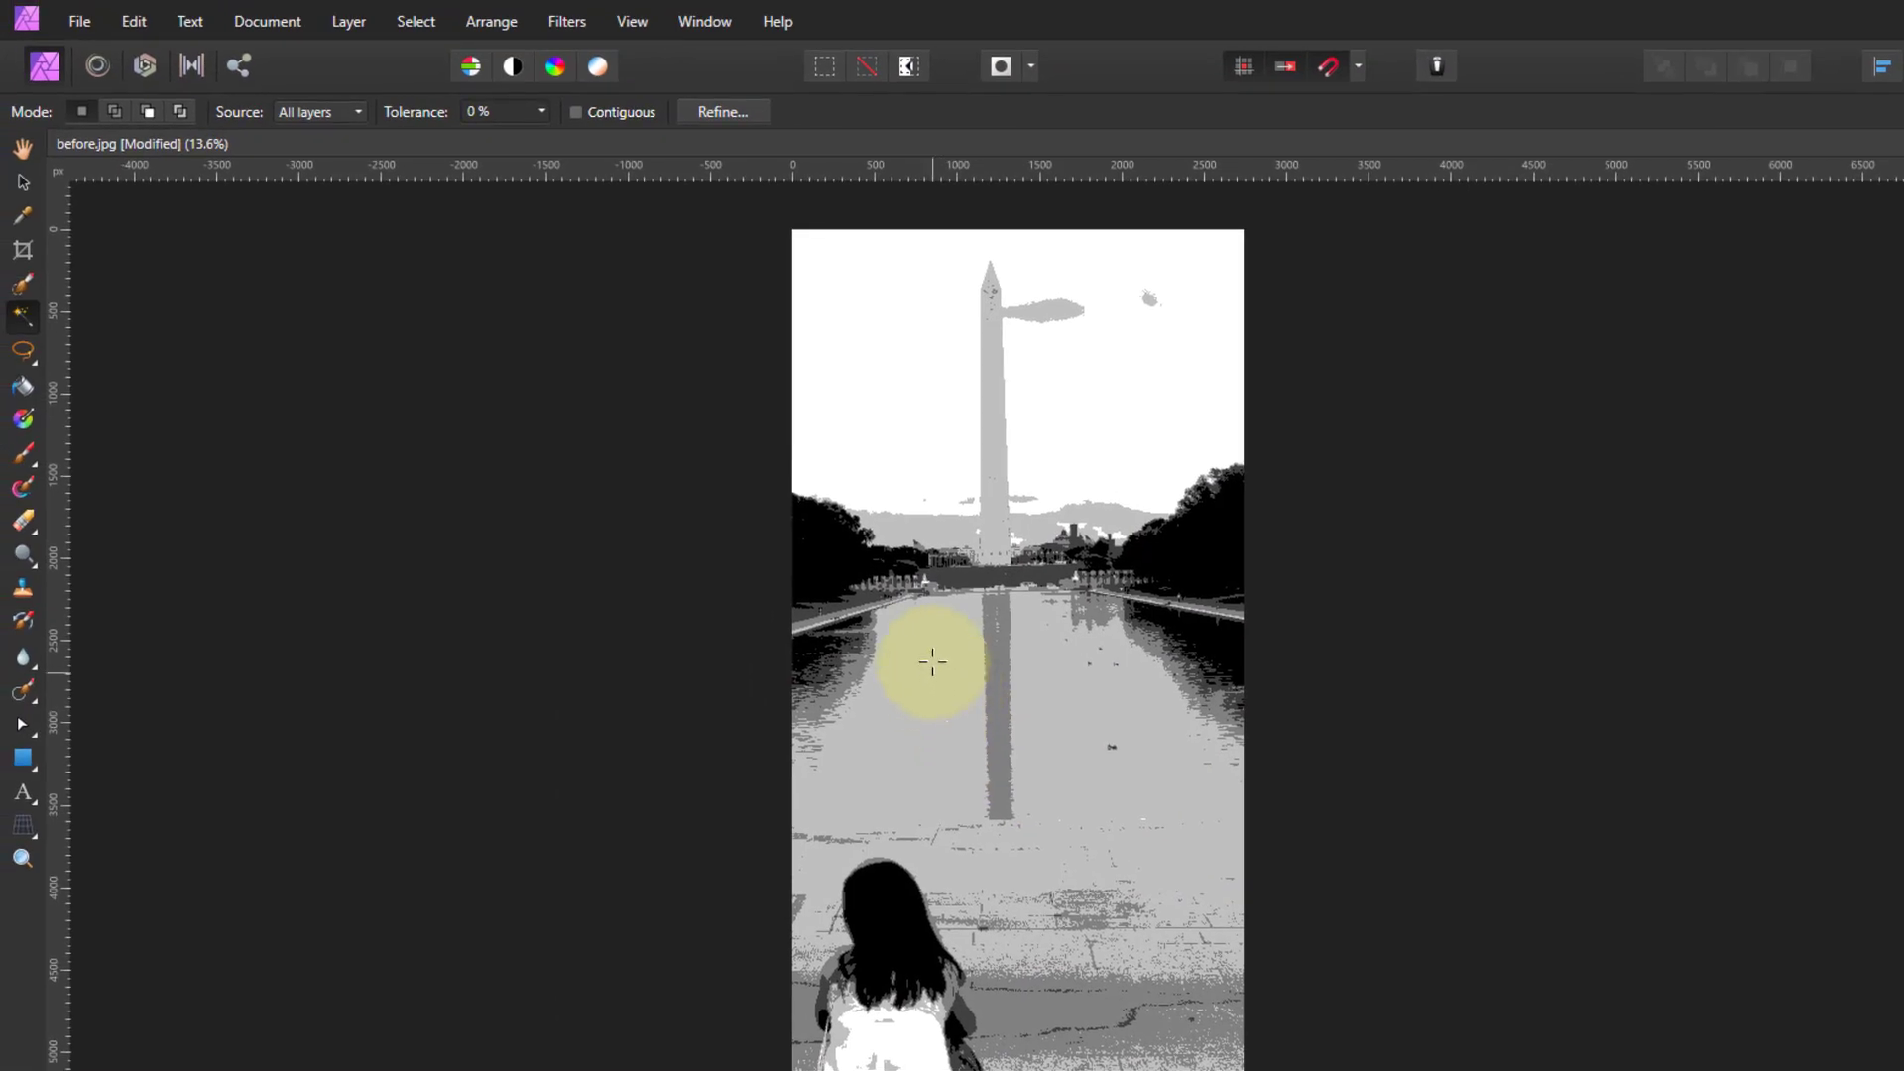
Select the Background layer and switch to the Flood Select Tool.
{"action": "left_click", "coordinate": [22, 181]}
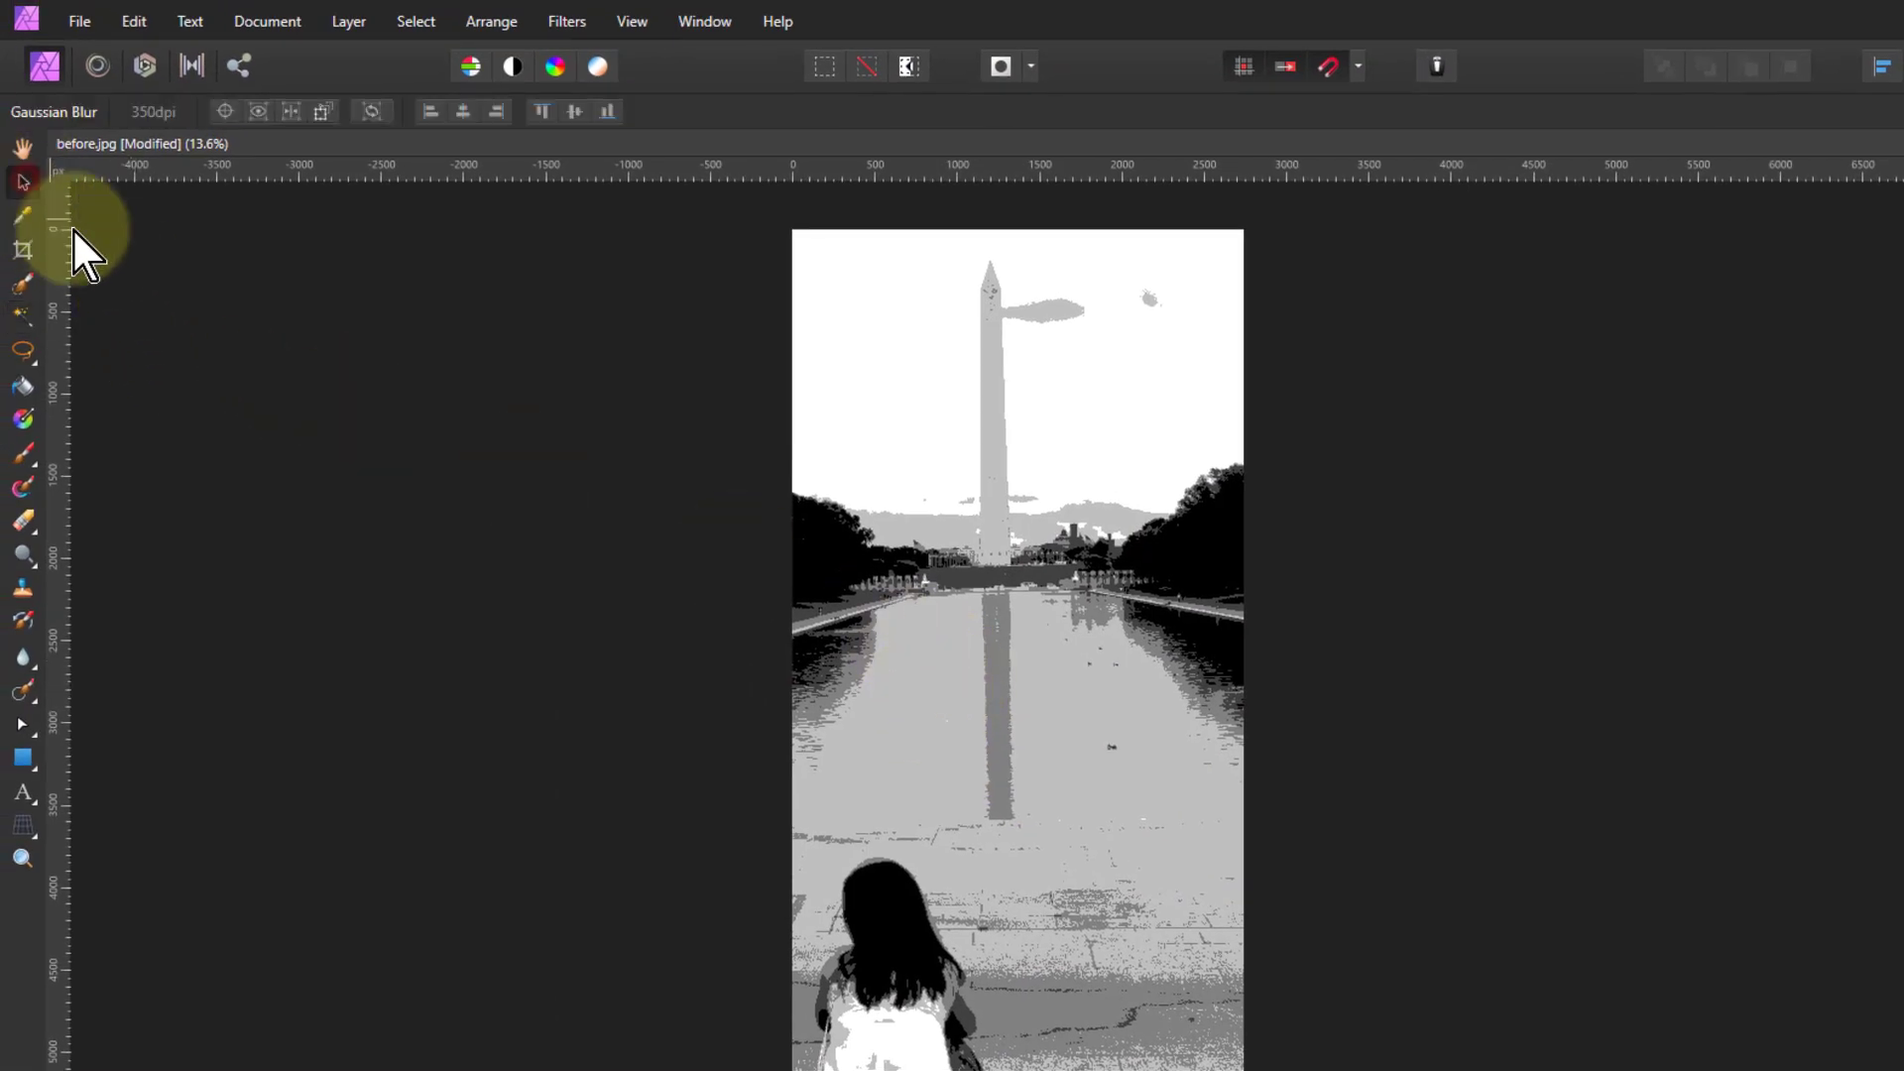
{"action": "left_click", "coordinate": [922, 684]}
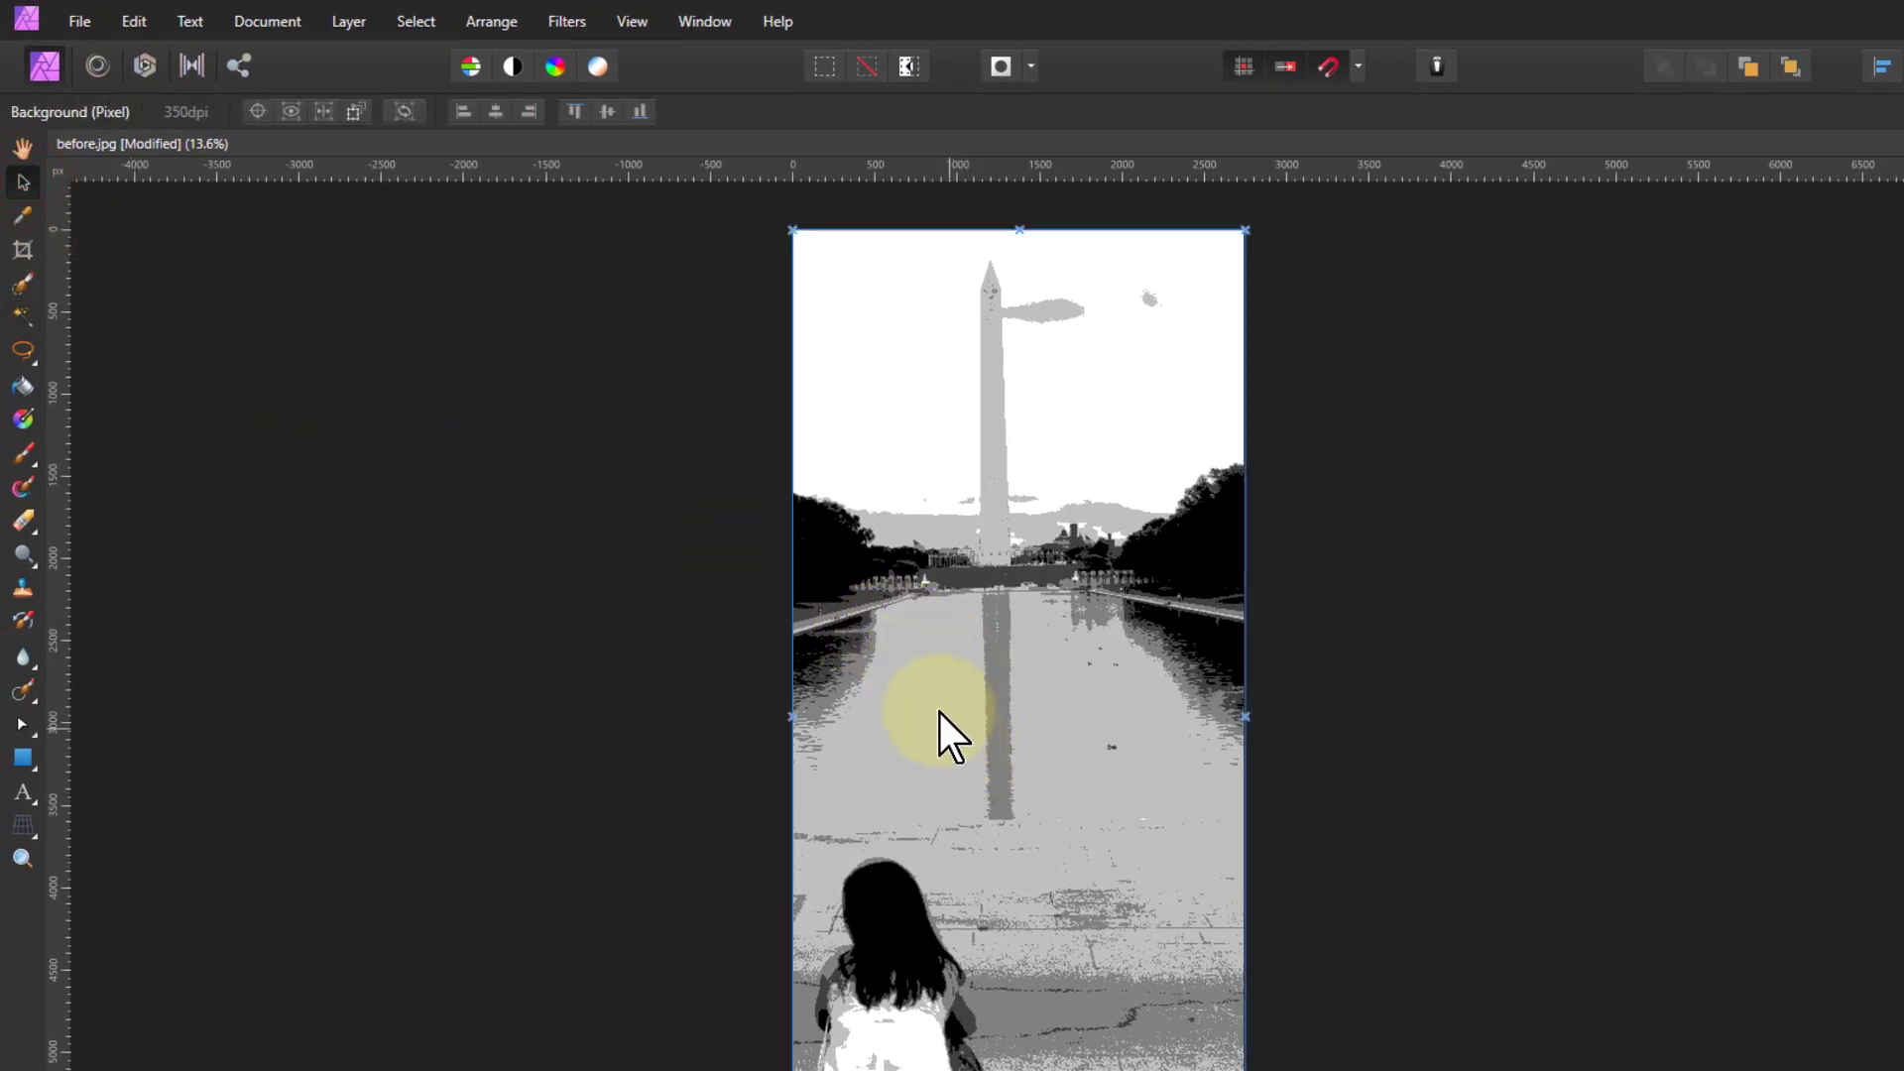
{"action": "left_click", "coordinate": [25, 320]}
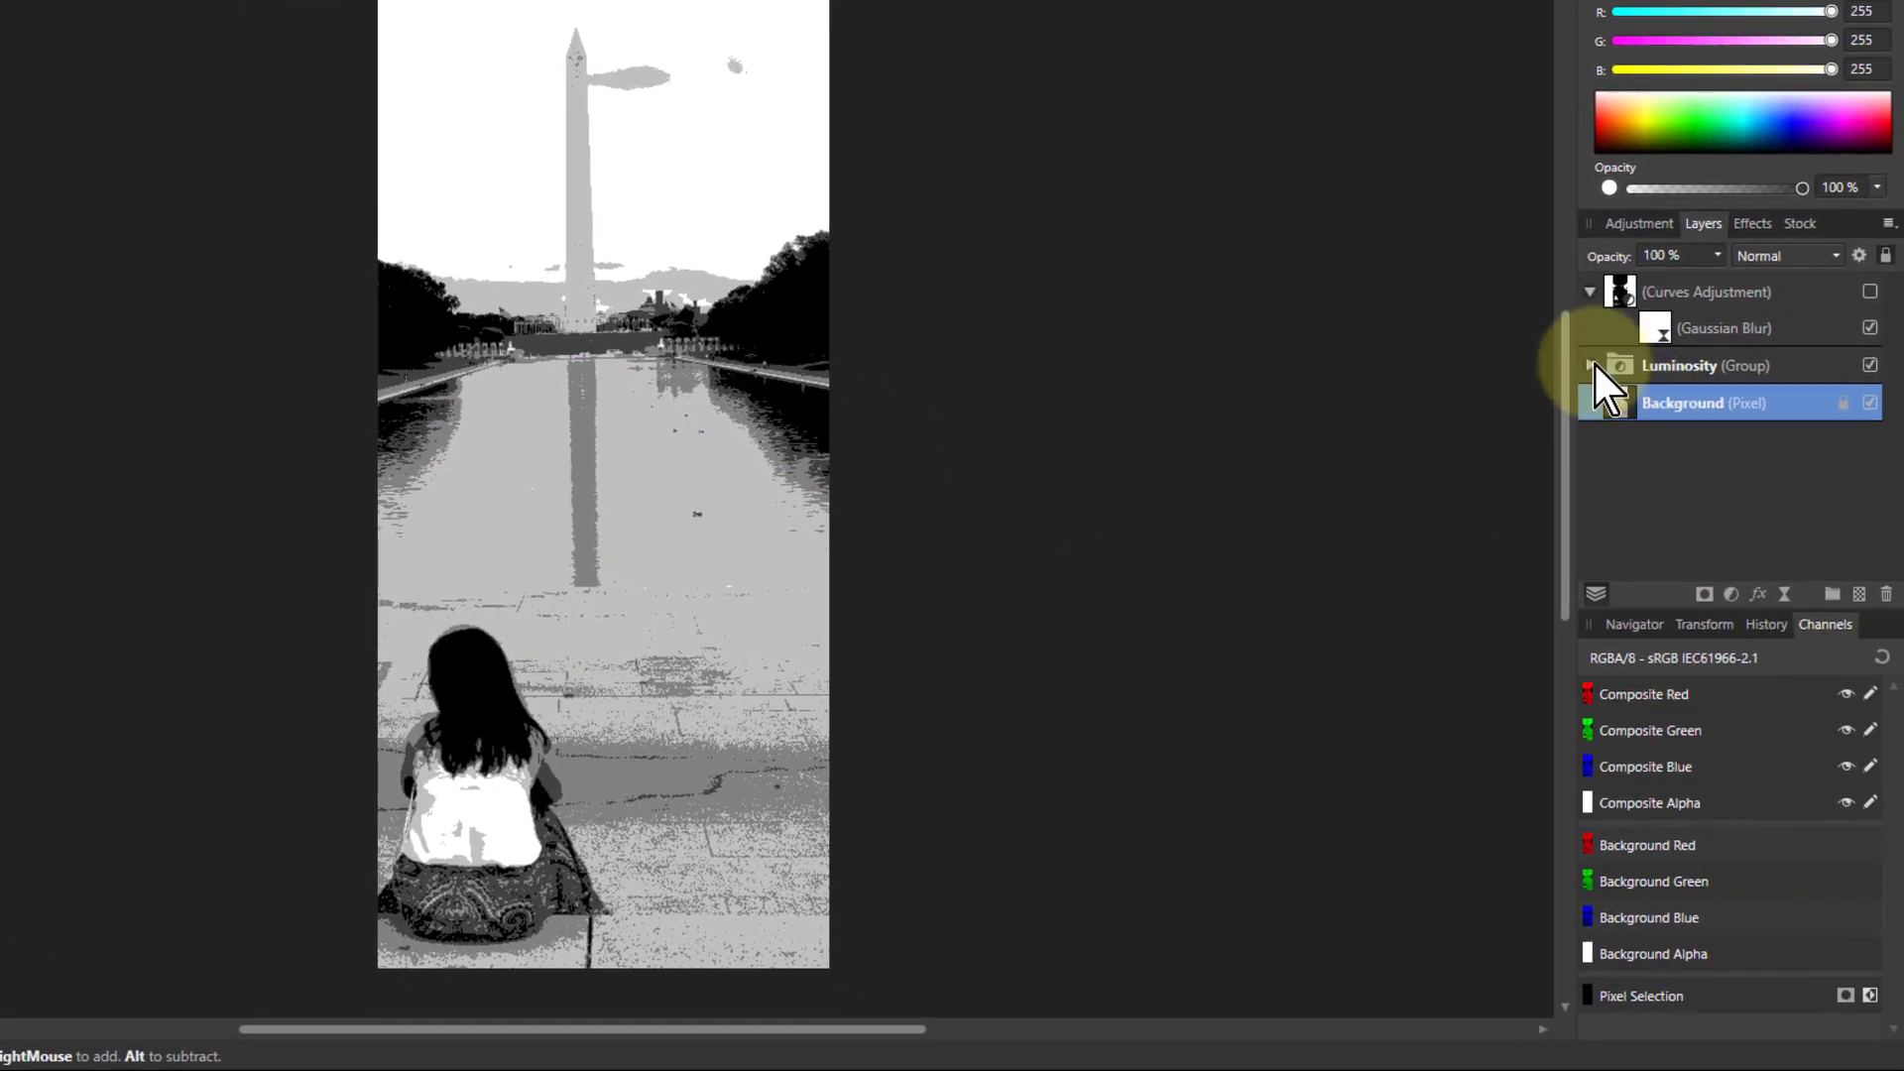
Raise the Levels black level inside the Luminosity group to 17%.
{"action": "left_click", "coordinate": [1591, 365]}
{"action": "left_click", "coordinate": [1638, 442]}
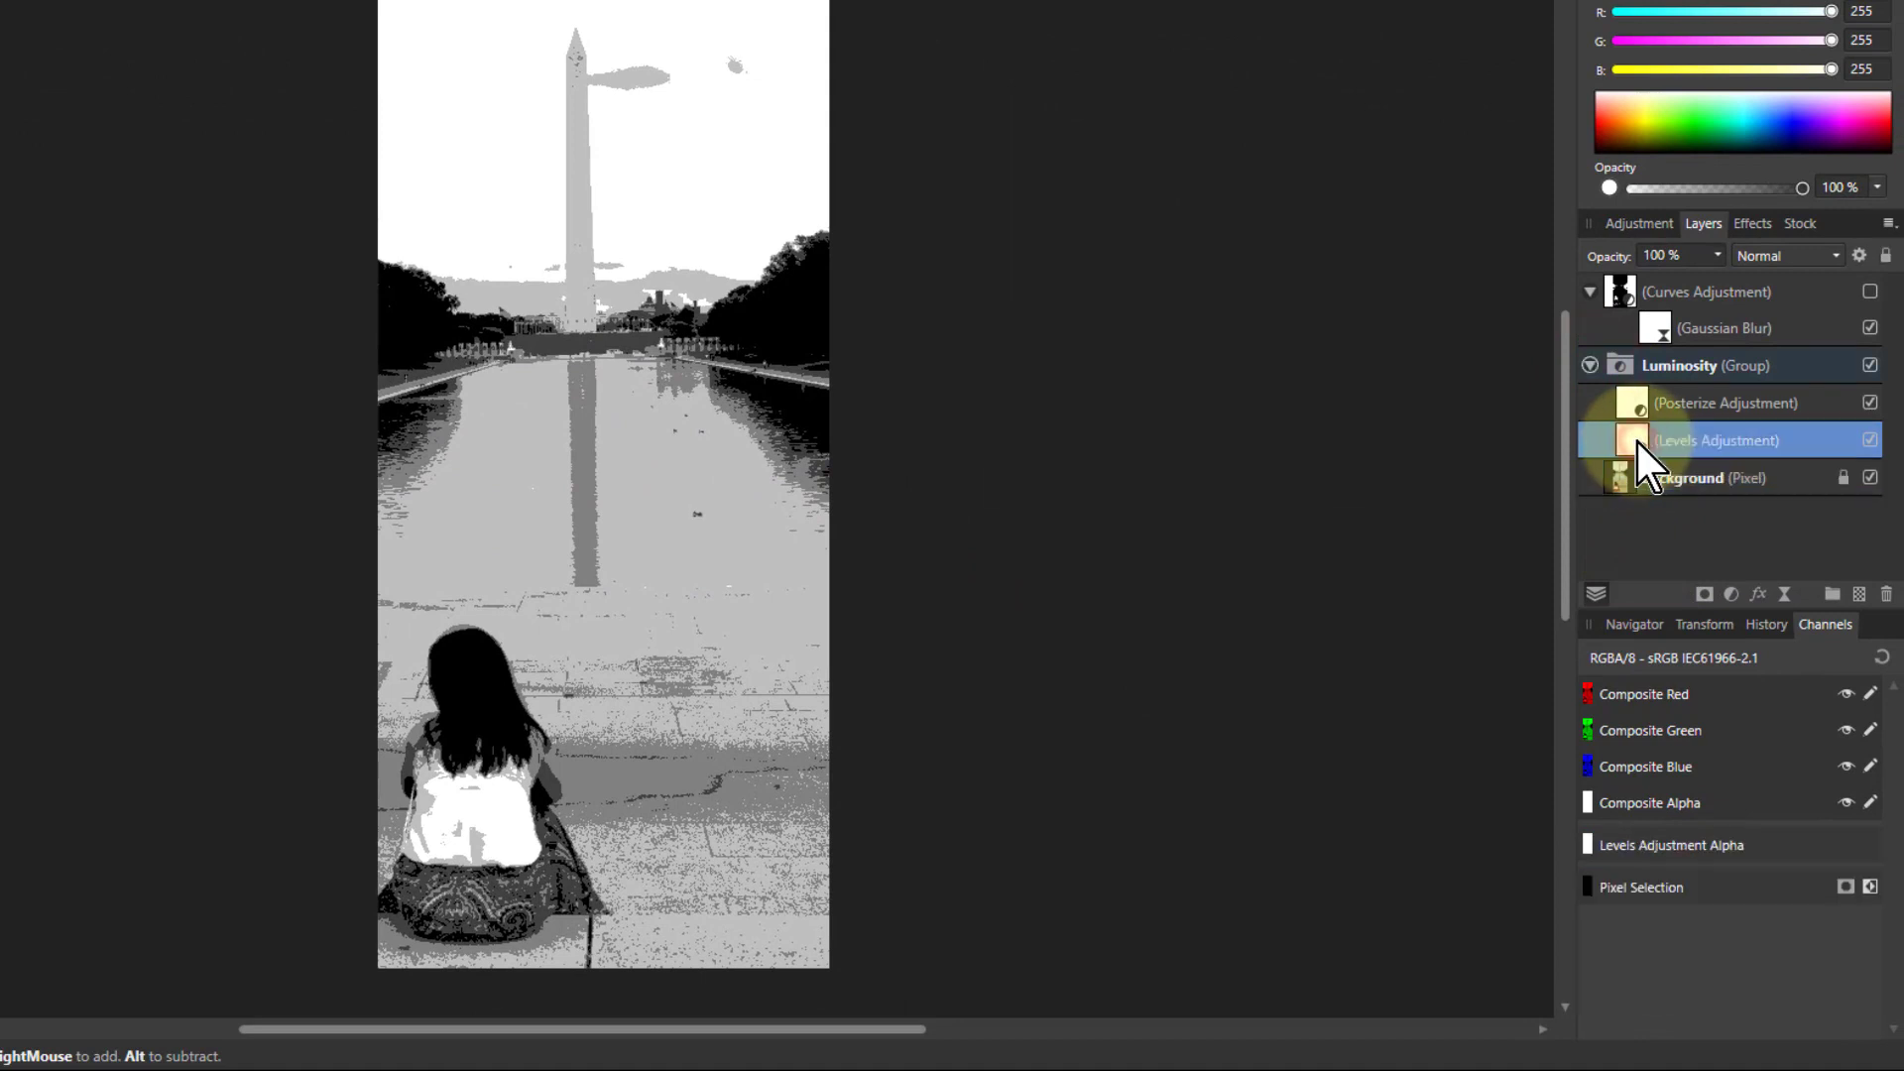
{"action": "double_click", "coordinate": [1638, 443]}
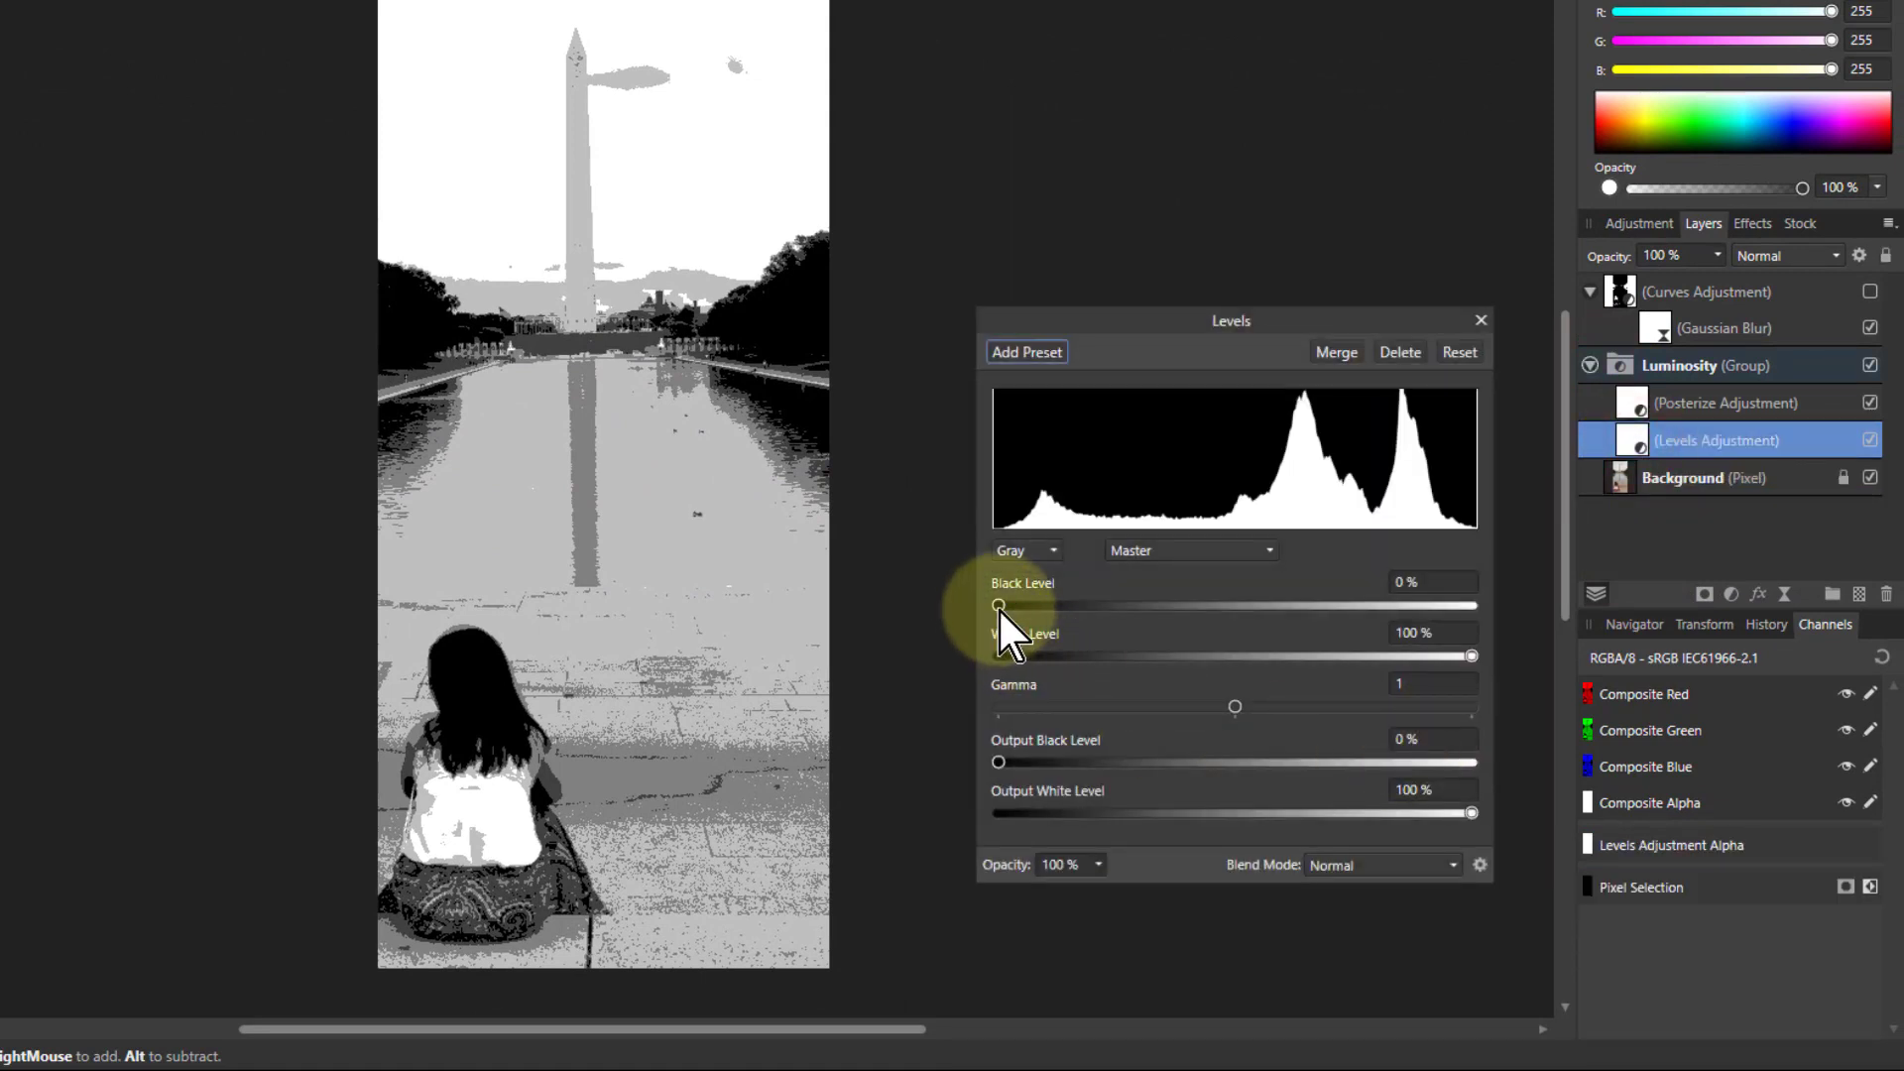
{"action": "left_click_drag", "start_coordinate": [999, 606], "coordinate": [1079, 605]}
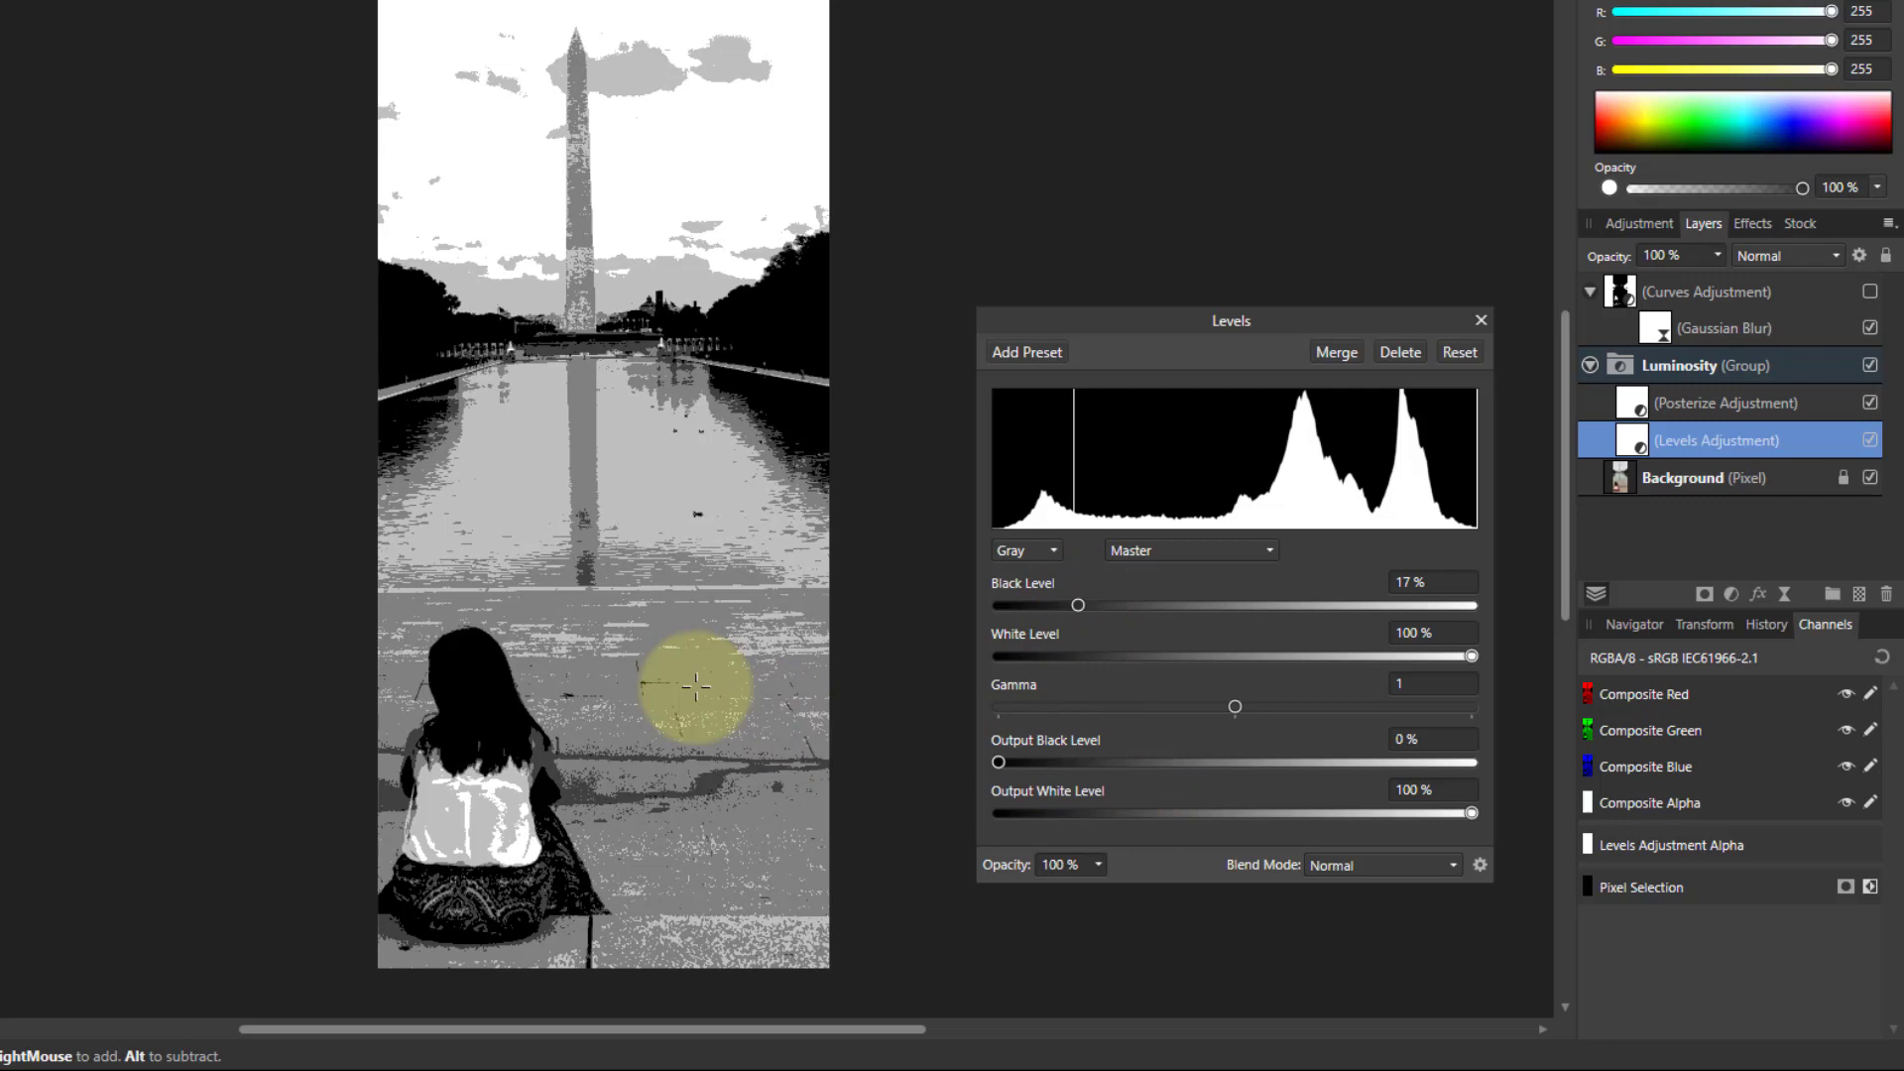
{"action": "left_click", "coordinate": [1481, 320]}
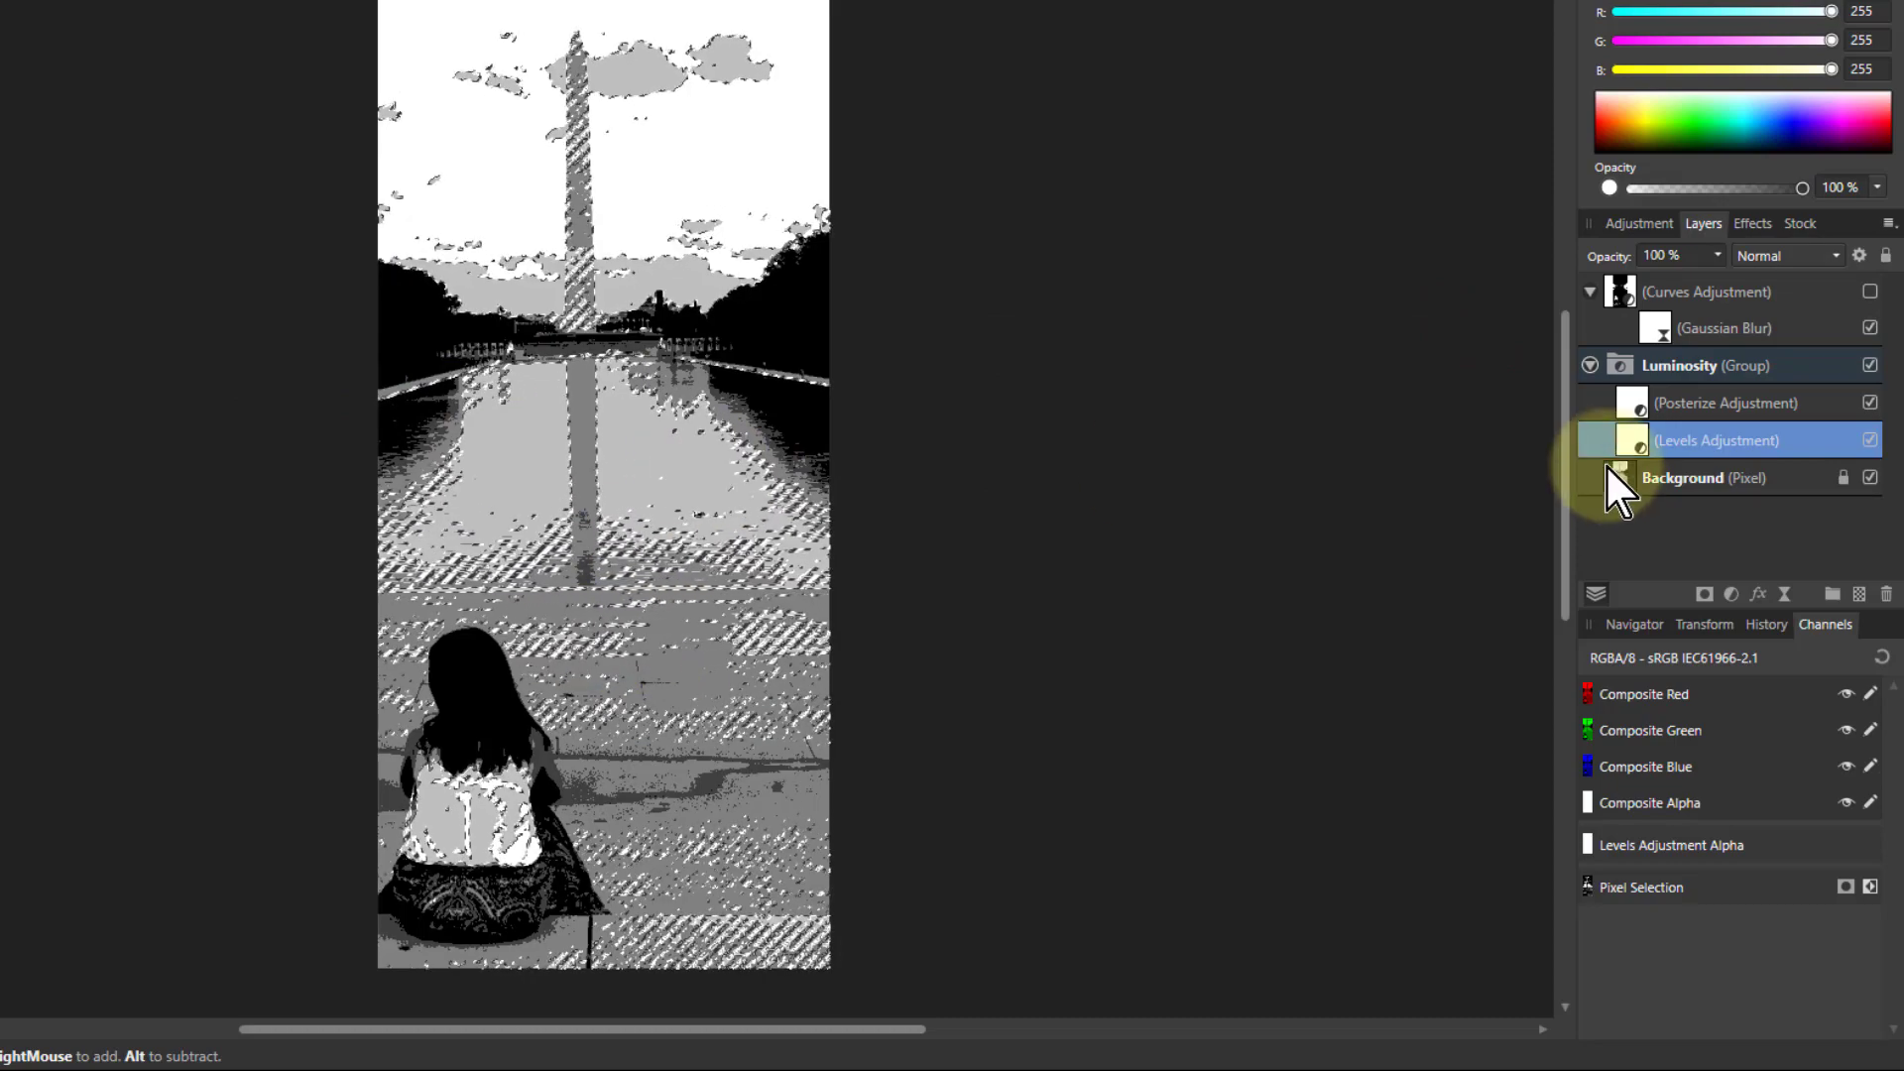
Add a second Curves adjustment above the first, masked to the mid-grey lake selection.
{"action": "left_click", "coordinate": [1624, 290]}
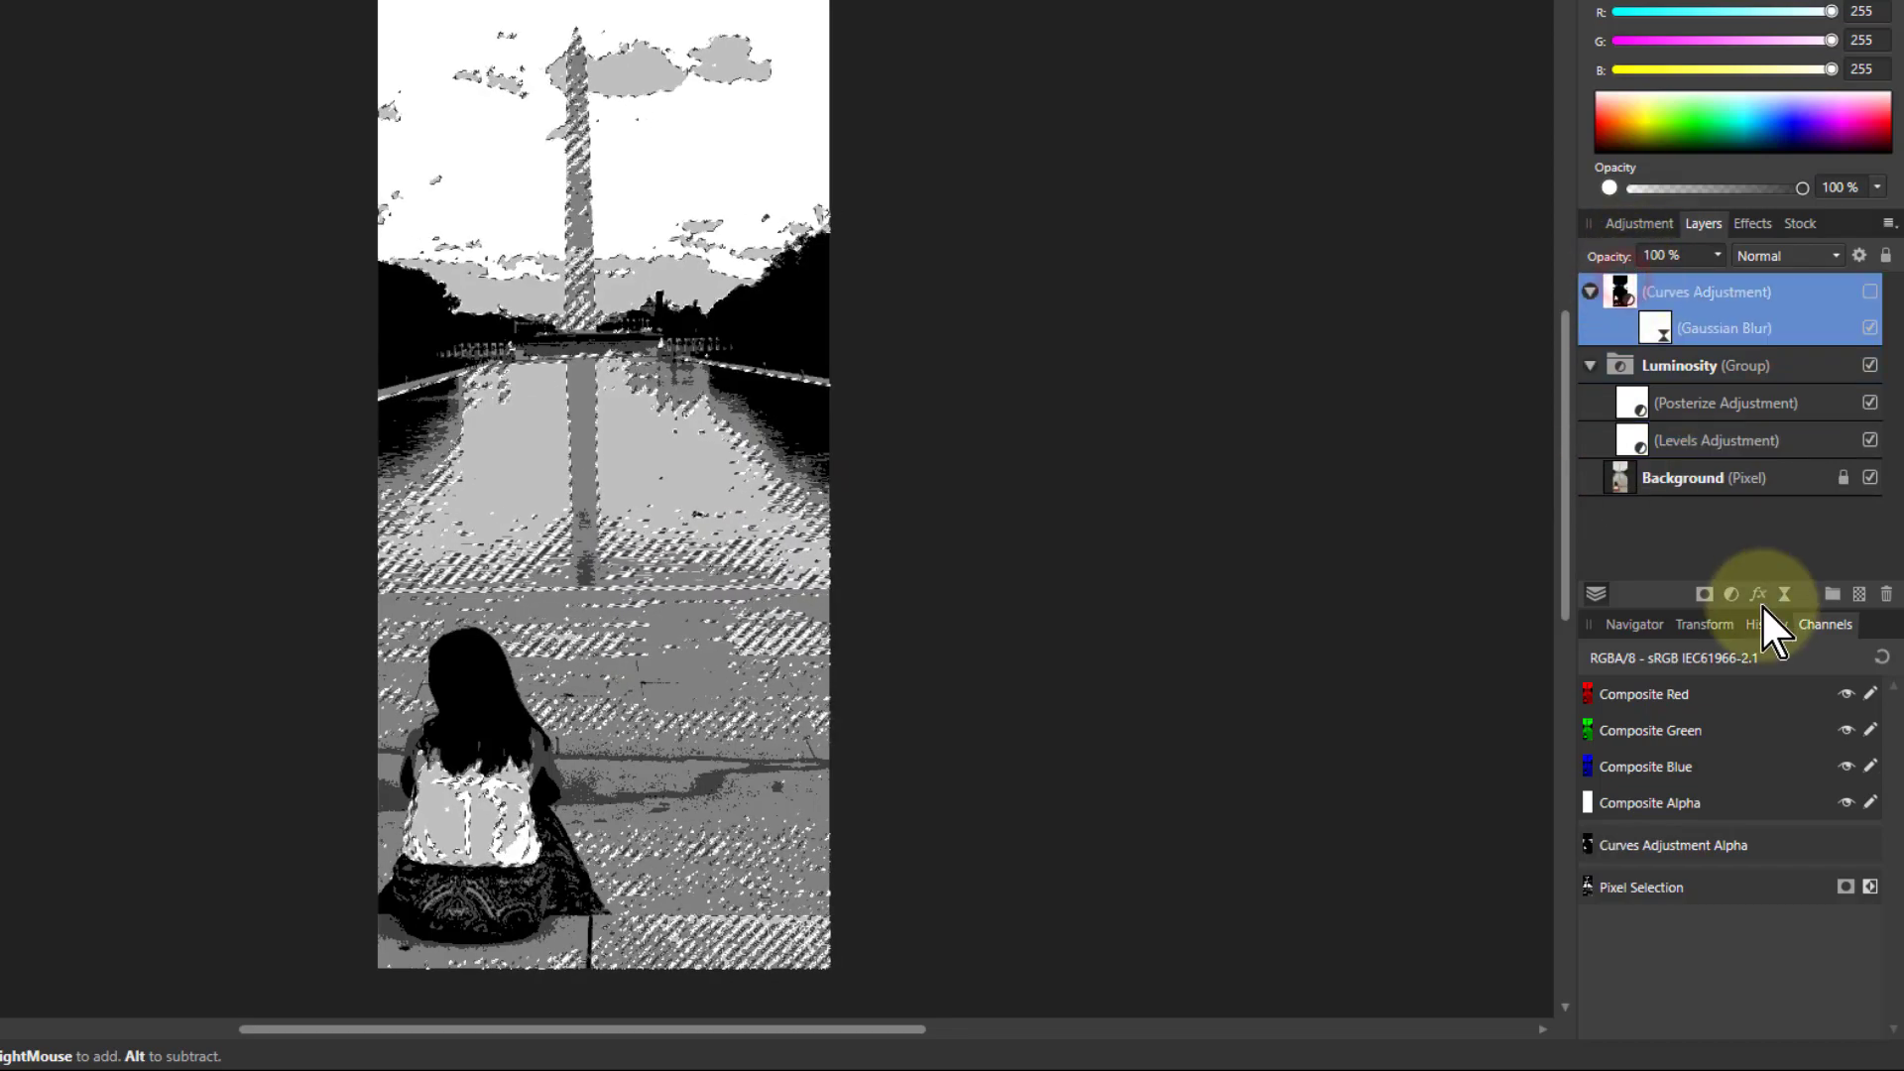
{"action": "left_click", "coordinate": [1731, 593]}
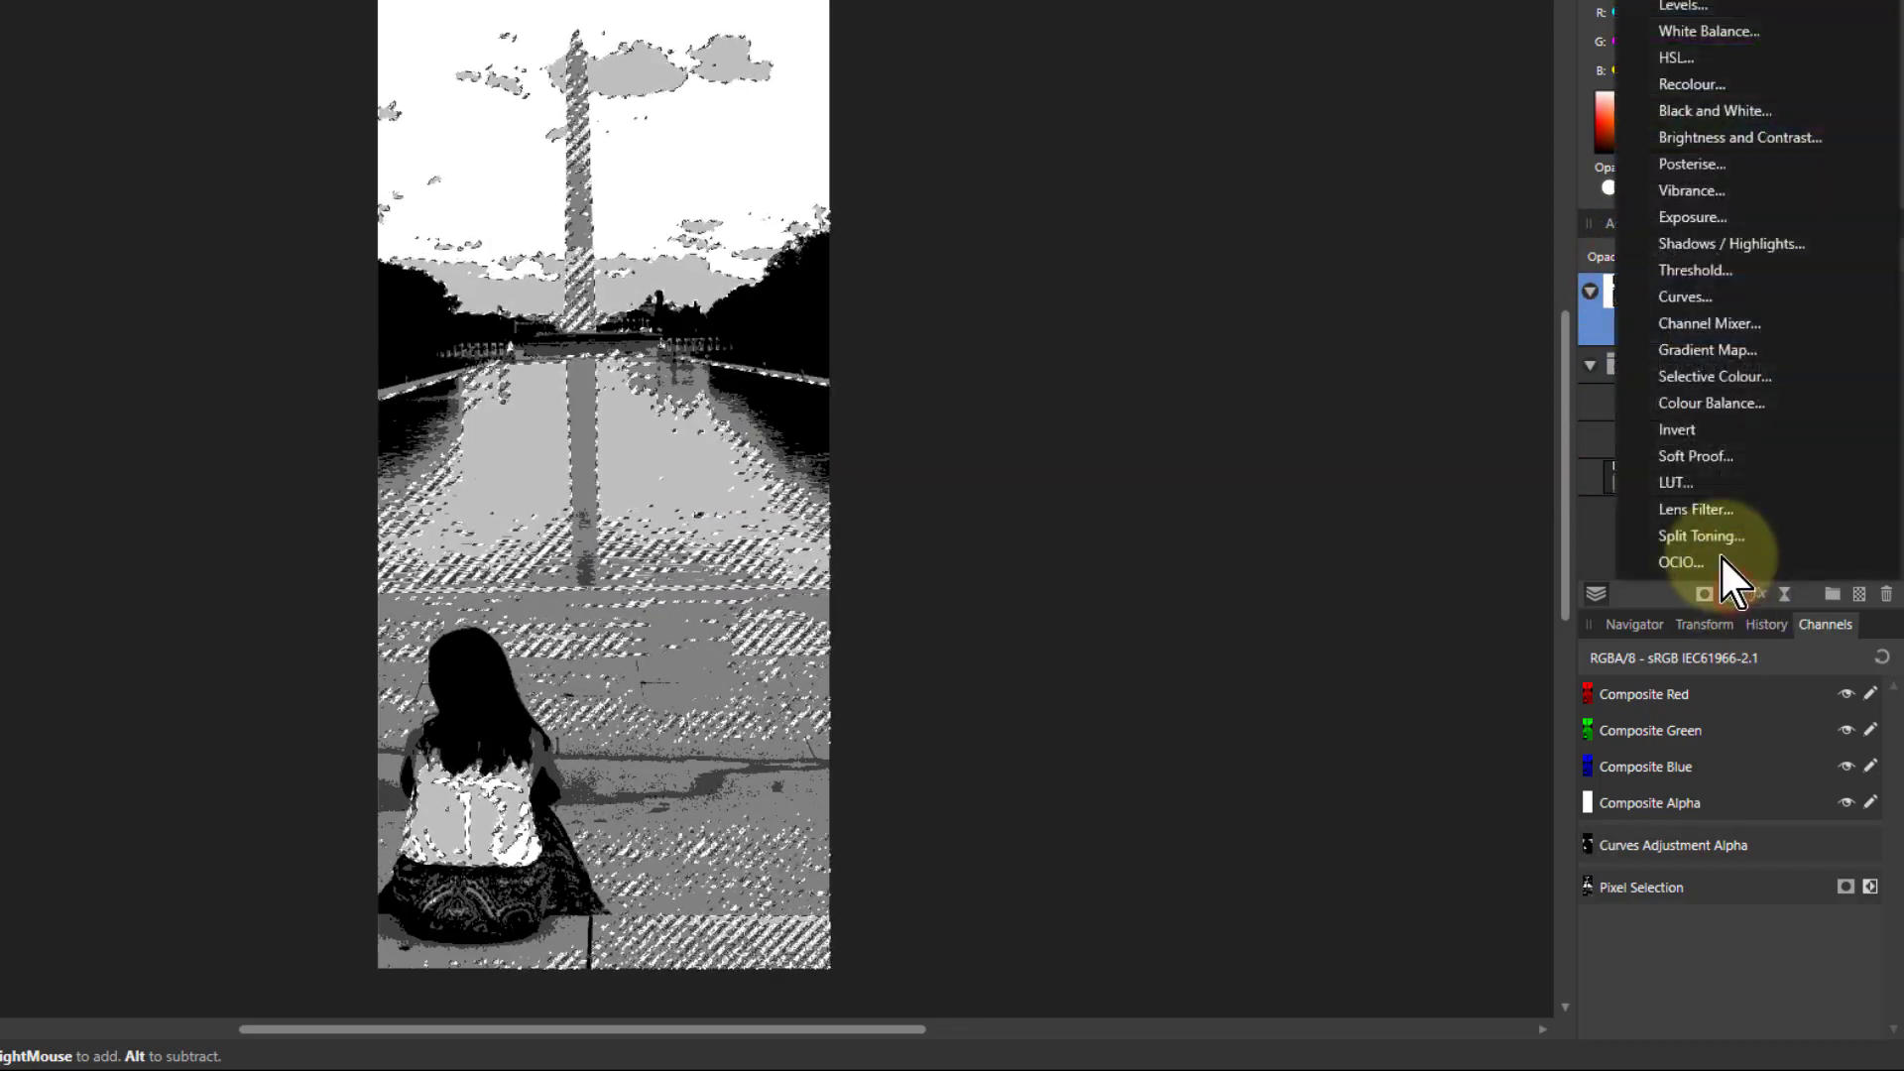
{"action": "left_click", "coordinate": [1686, 295]}
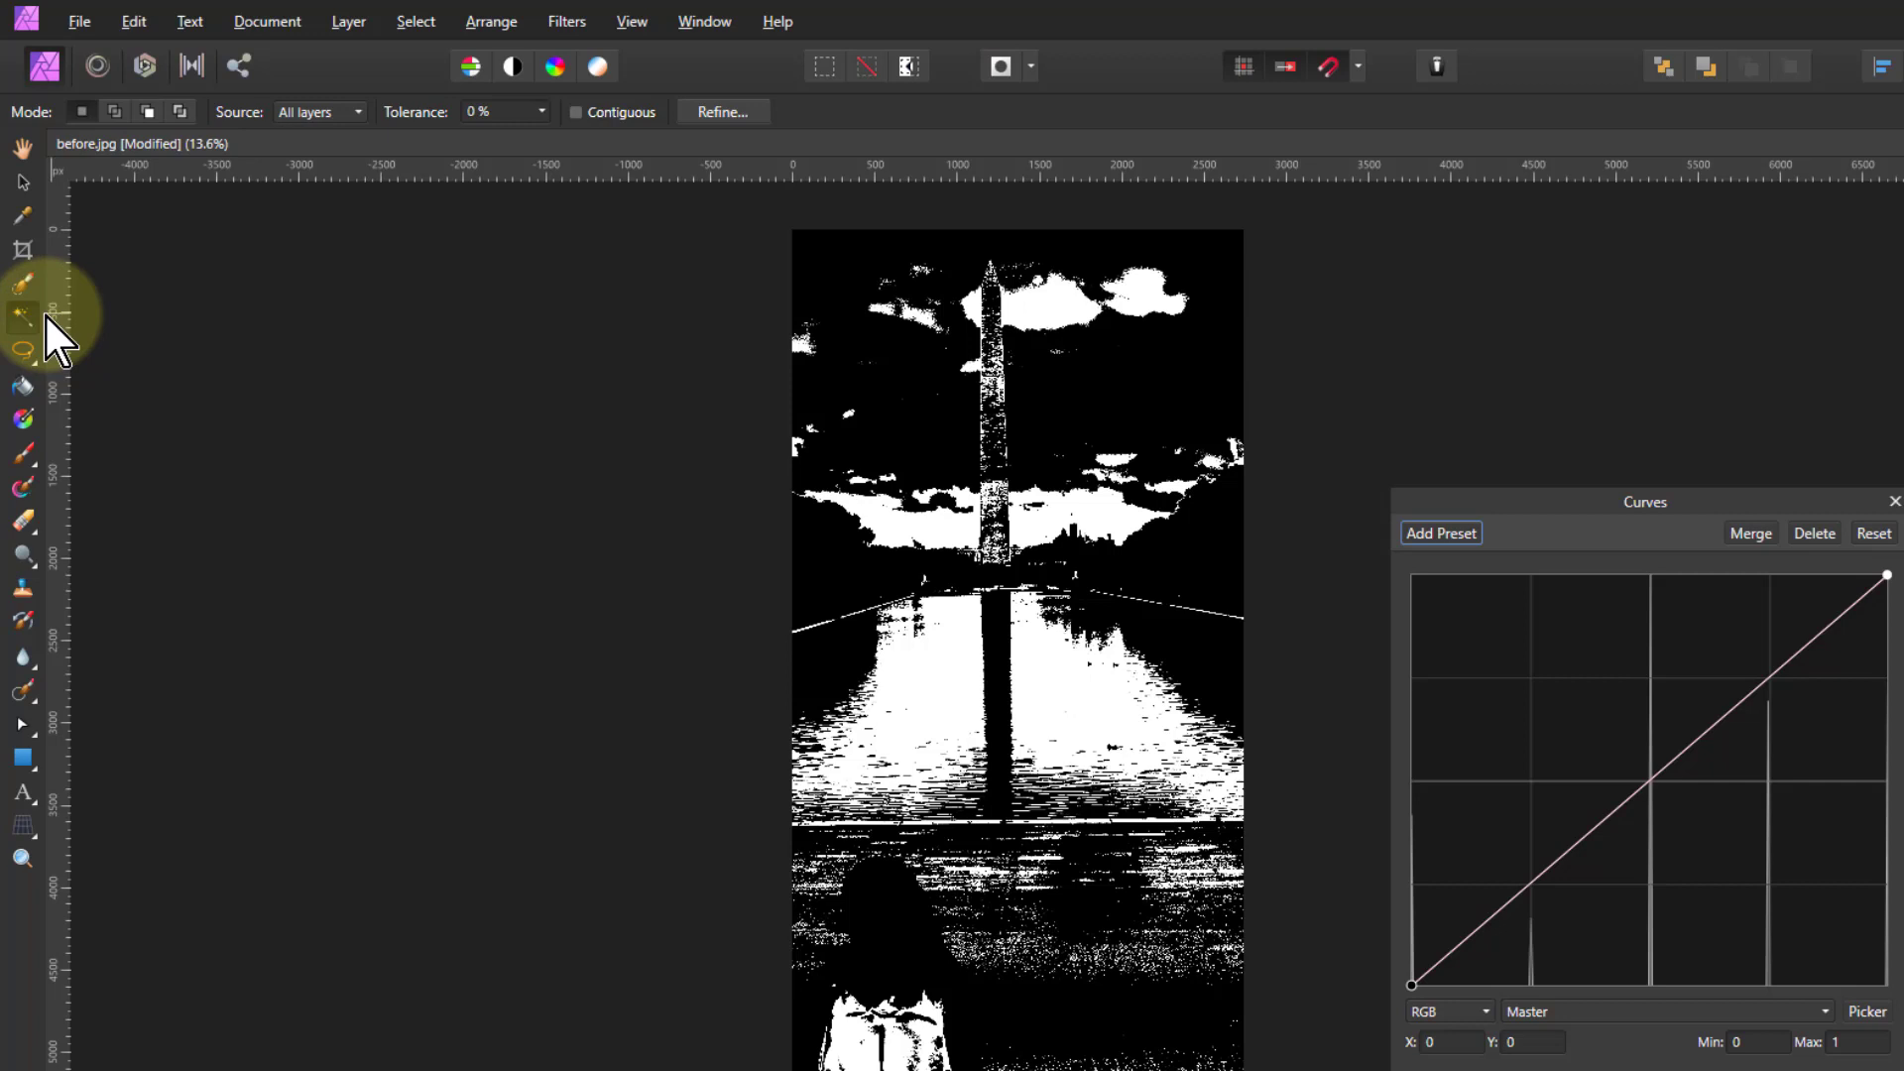
Brush black over the sky, speckled foreground and bag in the Curves mask, leaving only the lake white.
{"action": "left_click", "coordinate": [24, 458]}
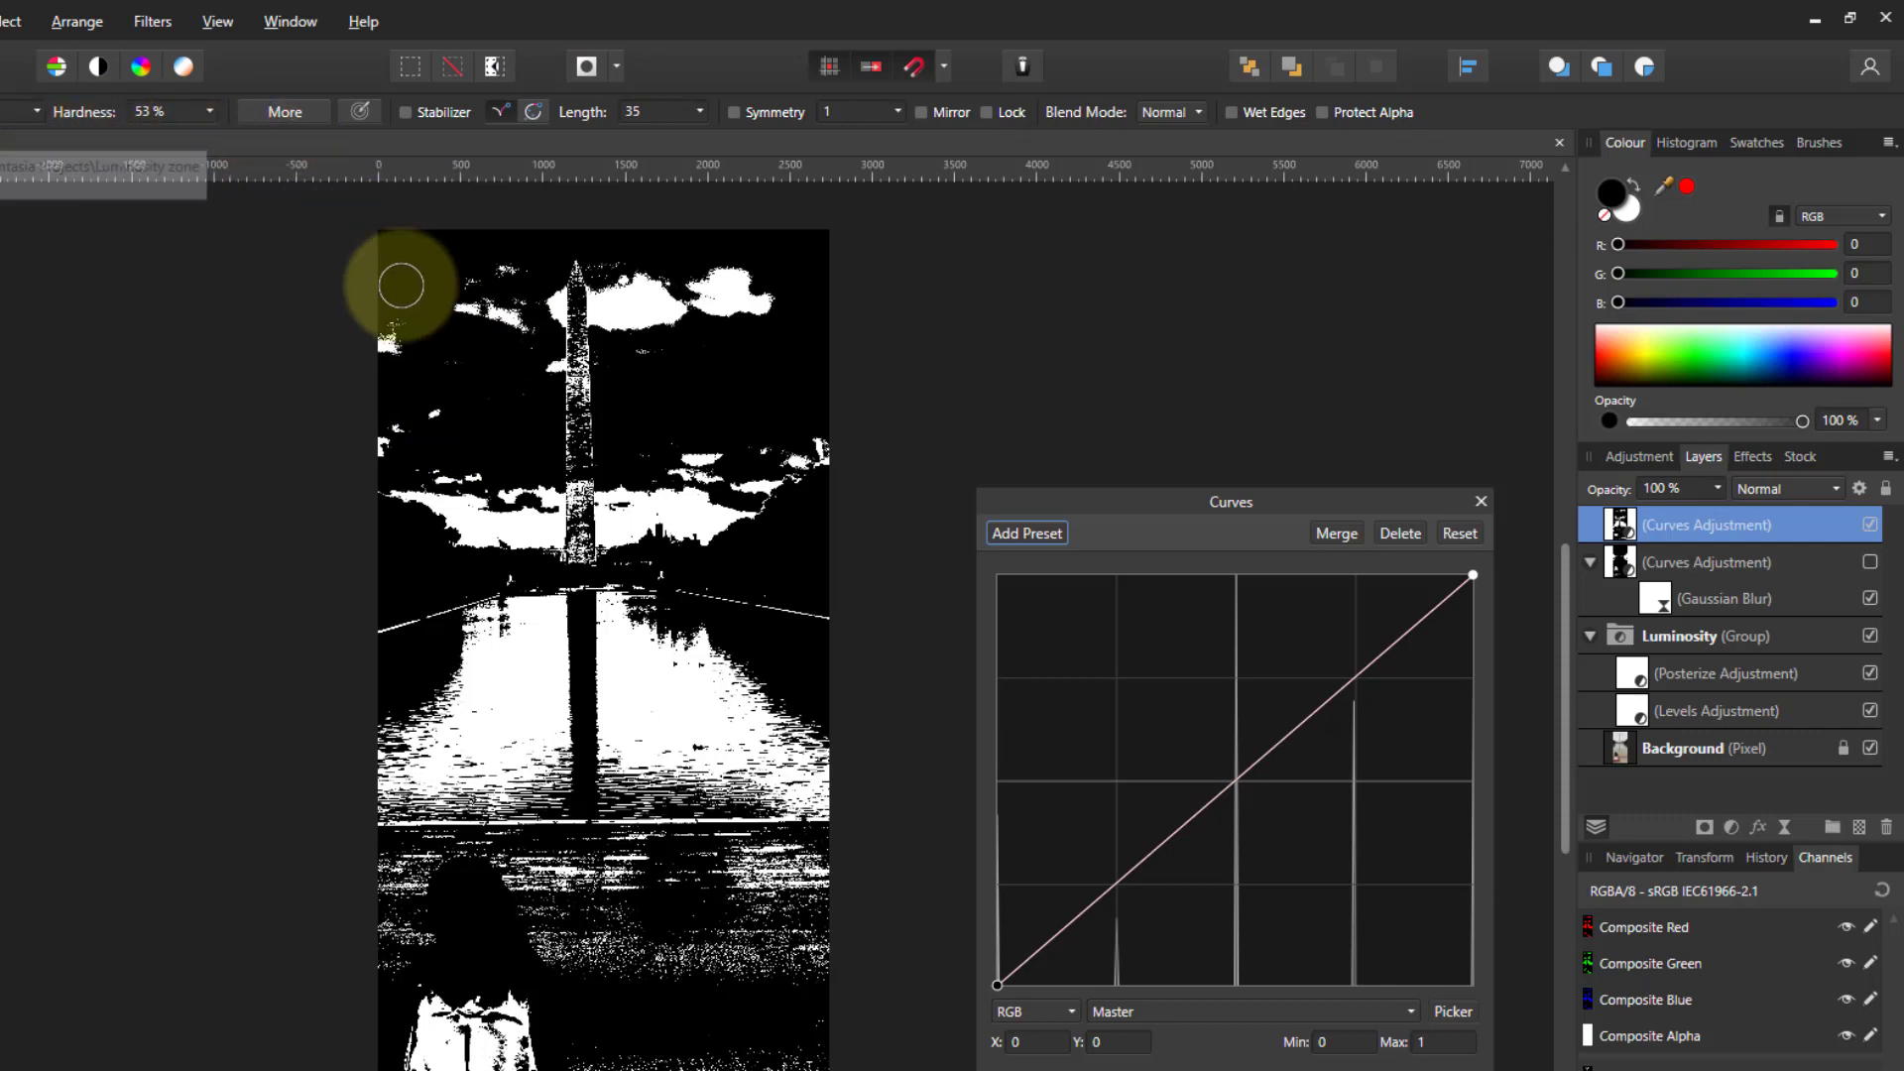
{"action": "mouse_move", "coordinate": [306, 298]}
{"action": "left_mouse_down"}
{"action": "mouse_move", "coordinate": [883, 299]}
{"action": "mouse_move", "coordinate": [516, 329]}
{"action": "mouse_move", "coordinate": [416, 394]}
{"action": "mouse_move", "coordinate": [736, 429]}
{"action": "mouse_move", "coordinate": [927, 491]}
{"action": "mouse_move", "coordinate": [262, 499]}
{"action": "left_mouse_up"}
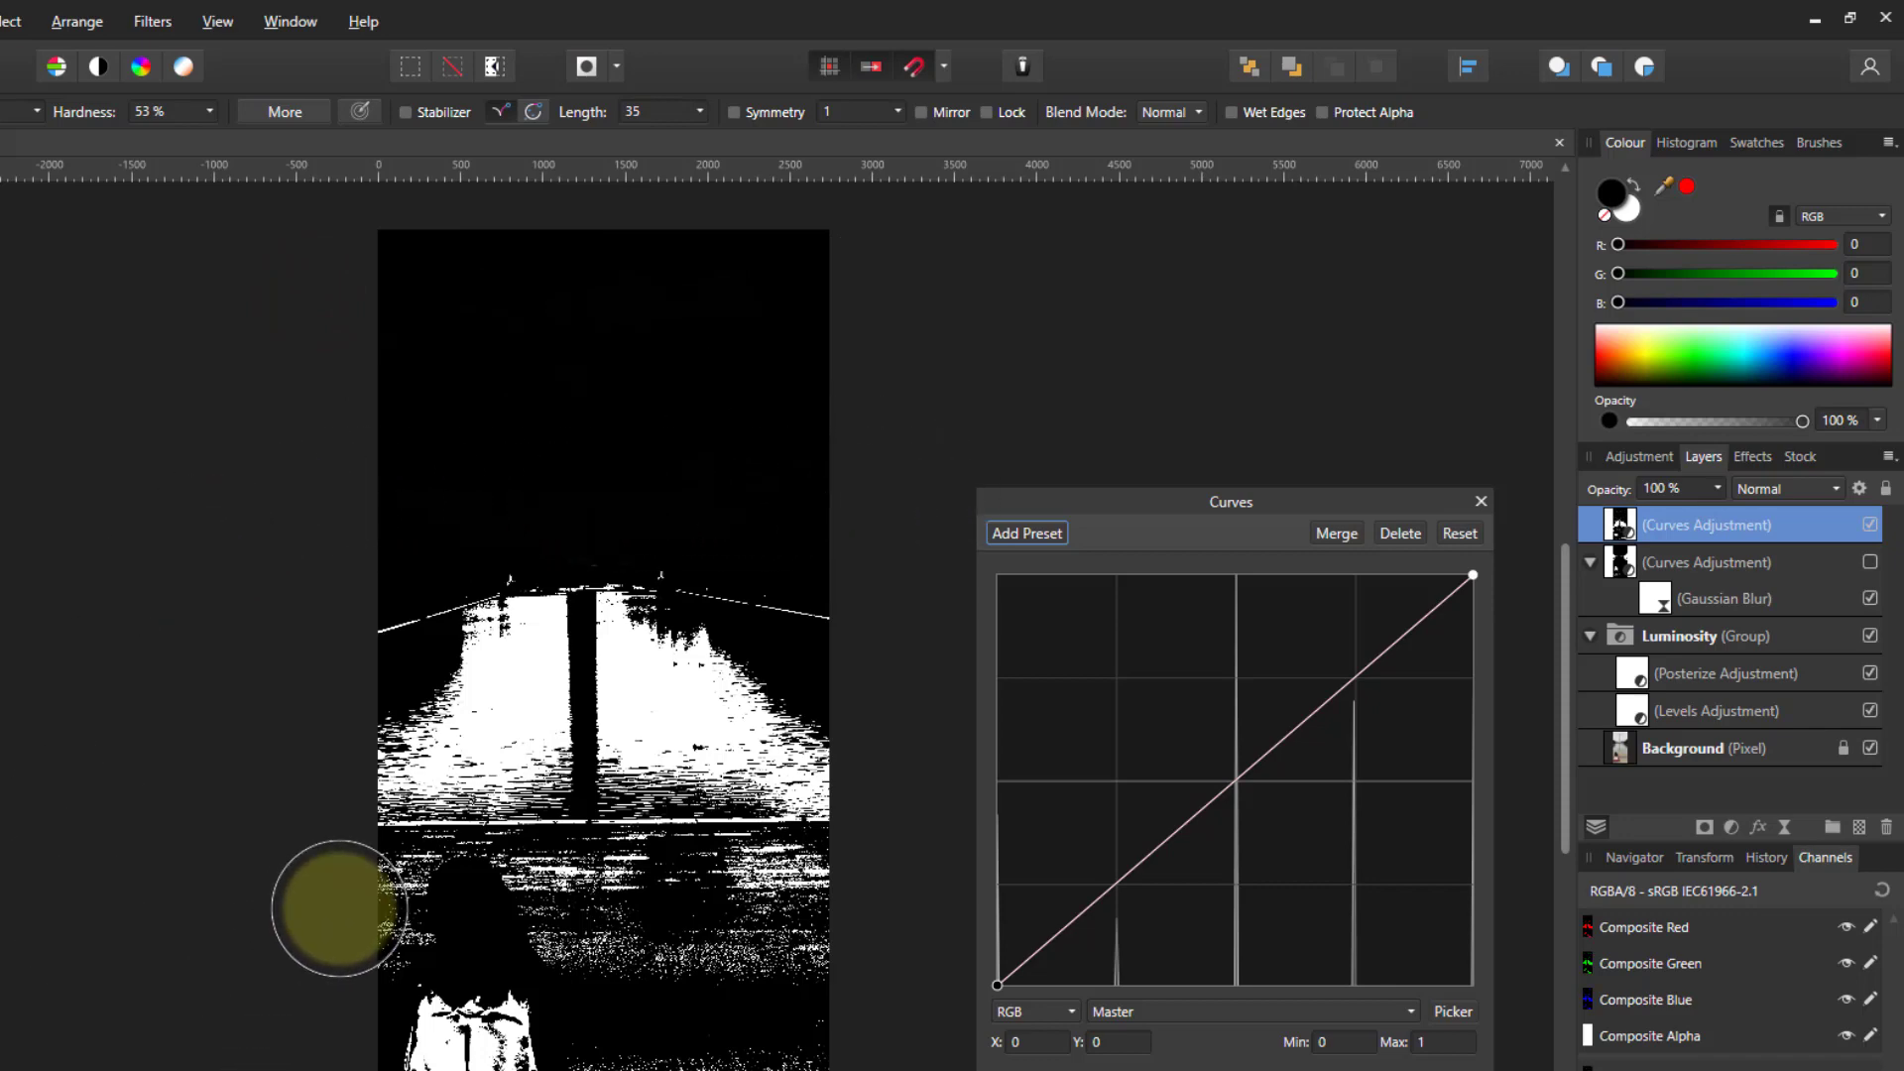
{"action": "mouse_move", "coordinate": [341, 906]}
{"action": "left_mouse_down"}
{"action": "mouse_move", "coordinate": [636, 909]}
{"action": "mouse_move", "coordinate": [816, 875]}
{"action": "mouse_move", "coordinate": [595, 882]}
{"action": "left_mouse_up"}
{"action": "mouse_move", "coordinate": [731, 794]}
{"action": "left_mouse_down"}
{"action": "mouse_move", "coordinate": [346, 903]}
{"action": "mouse_move", "coordinate": [785, 917]}
{"action": "mouse_move", "coordinate": [548, 963]}
{"action": "mouse_move", "coordinate": [344, 914]}
{"action": "left_mouse_up"}
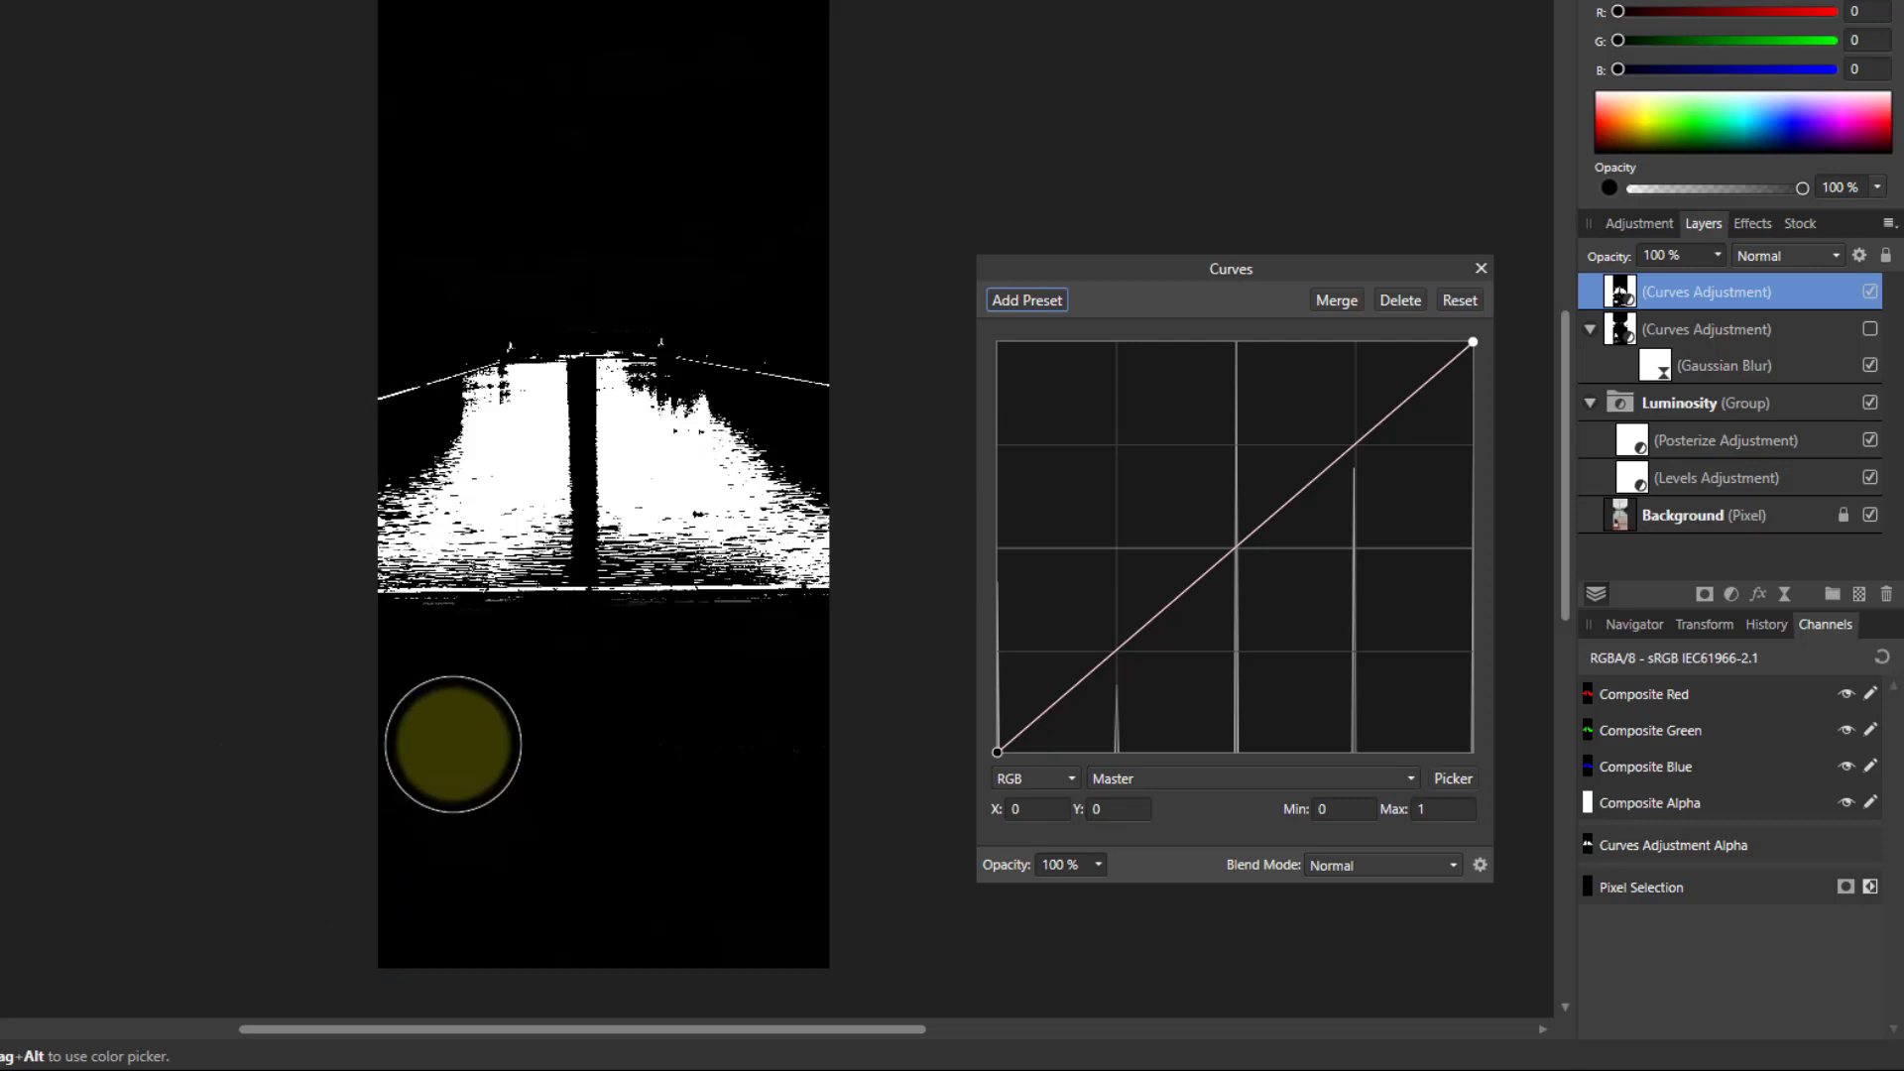
{"action": "left_click_drag", "start_coordinate": [446, 670], "coordinate": [667, 684]}
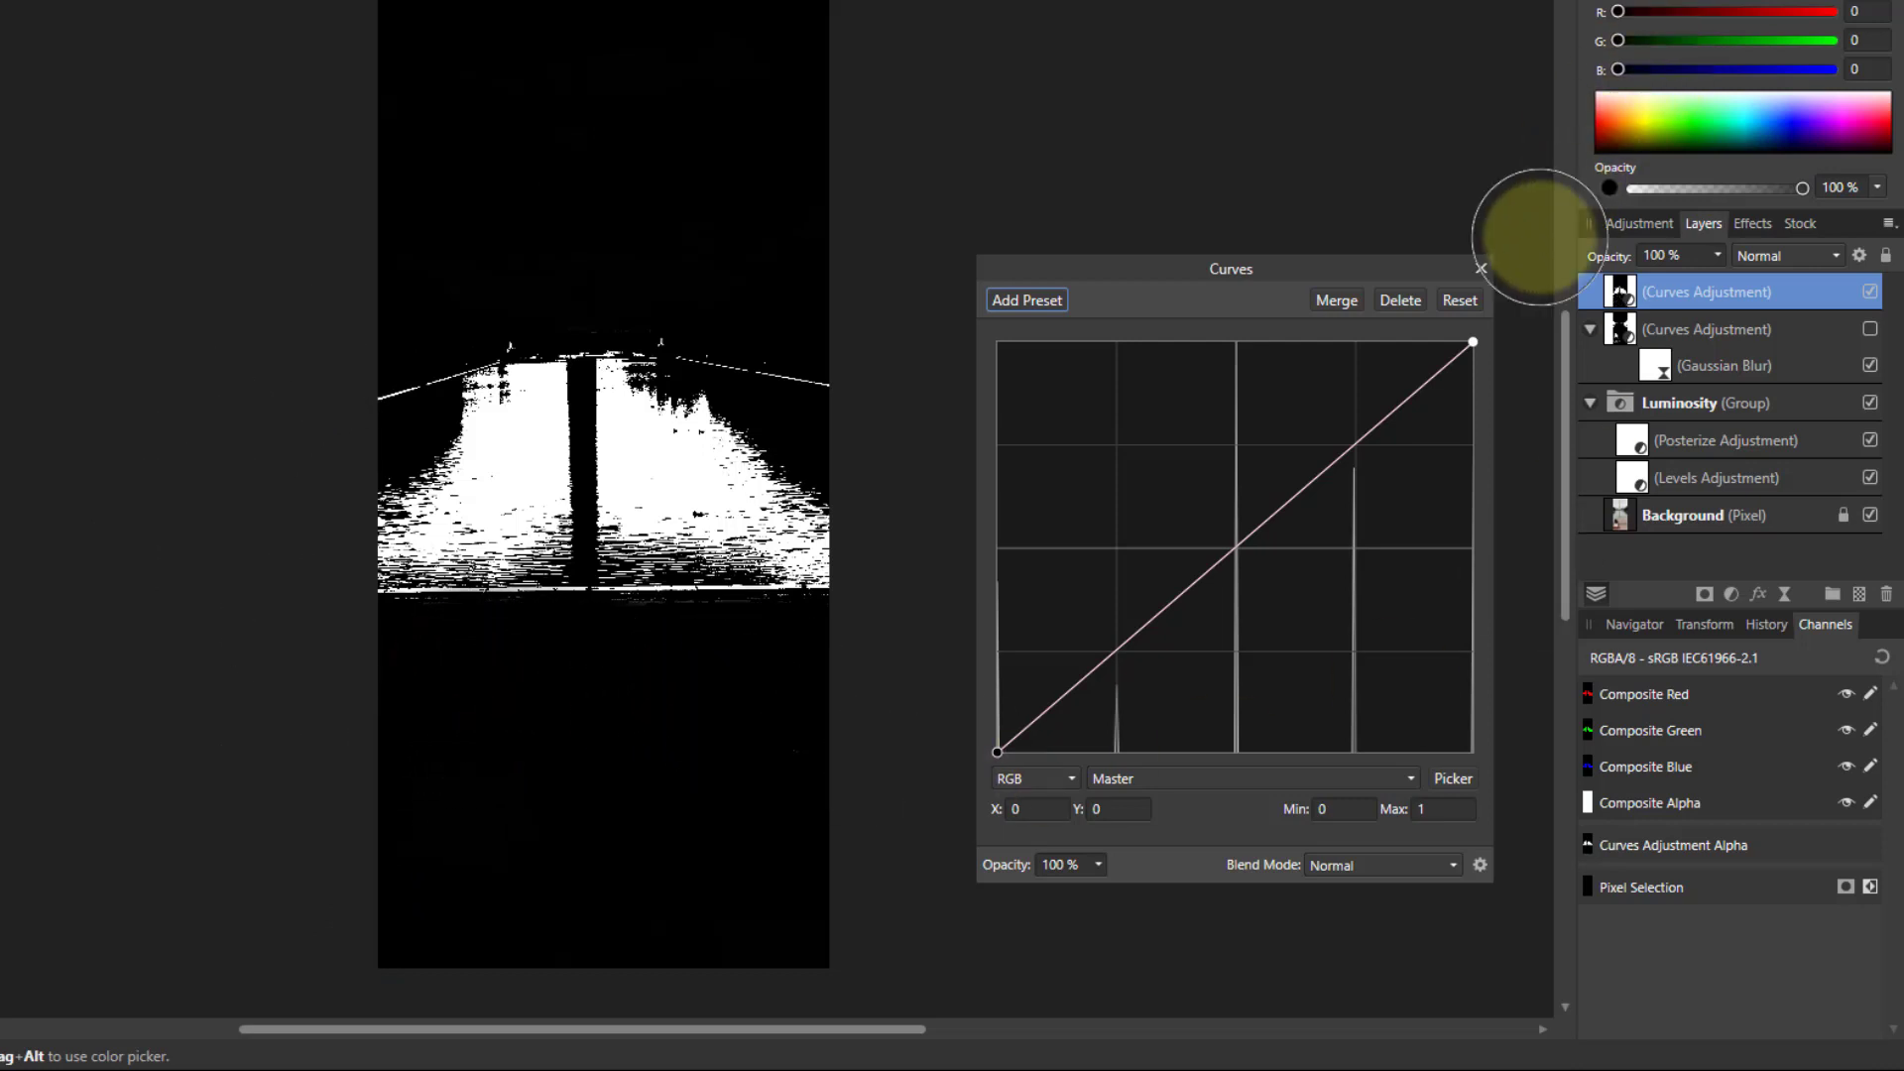
{"action": "left_click", "coordinate": [1482, 269]}
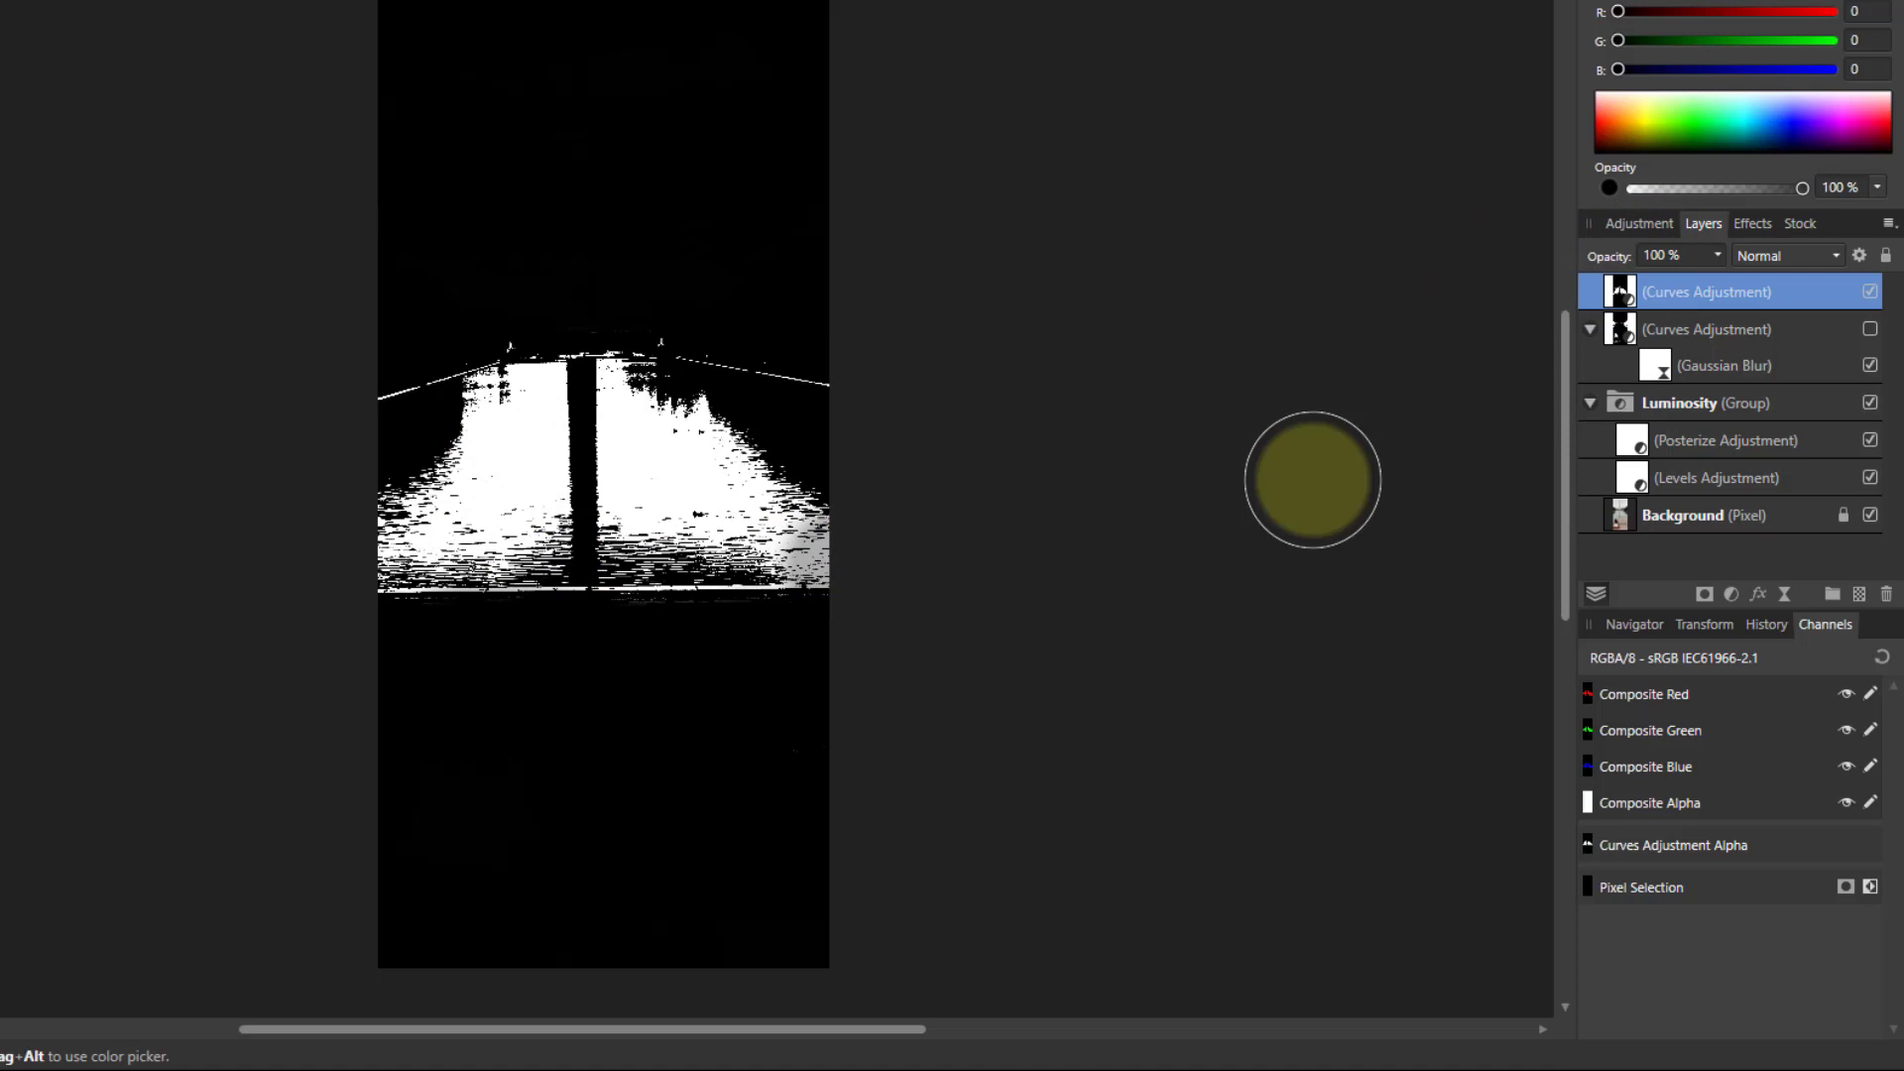
Nest a live Gaussian Blur inside the second Curves adjustment, then hide and collapse the Luminosity group.
{"action": "left_click", "coordinate": [1783, 593]}
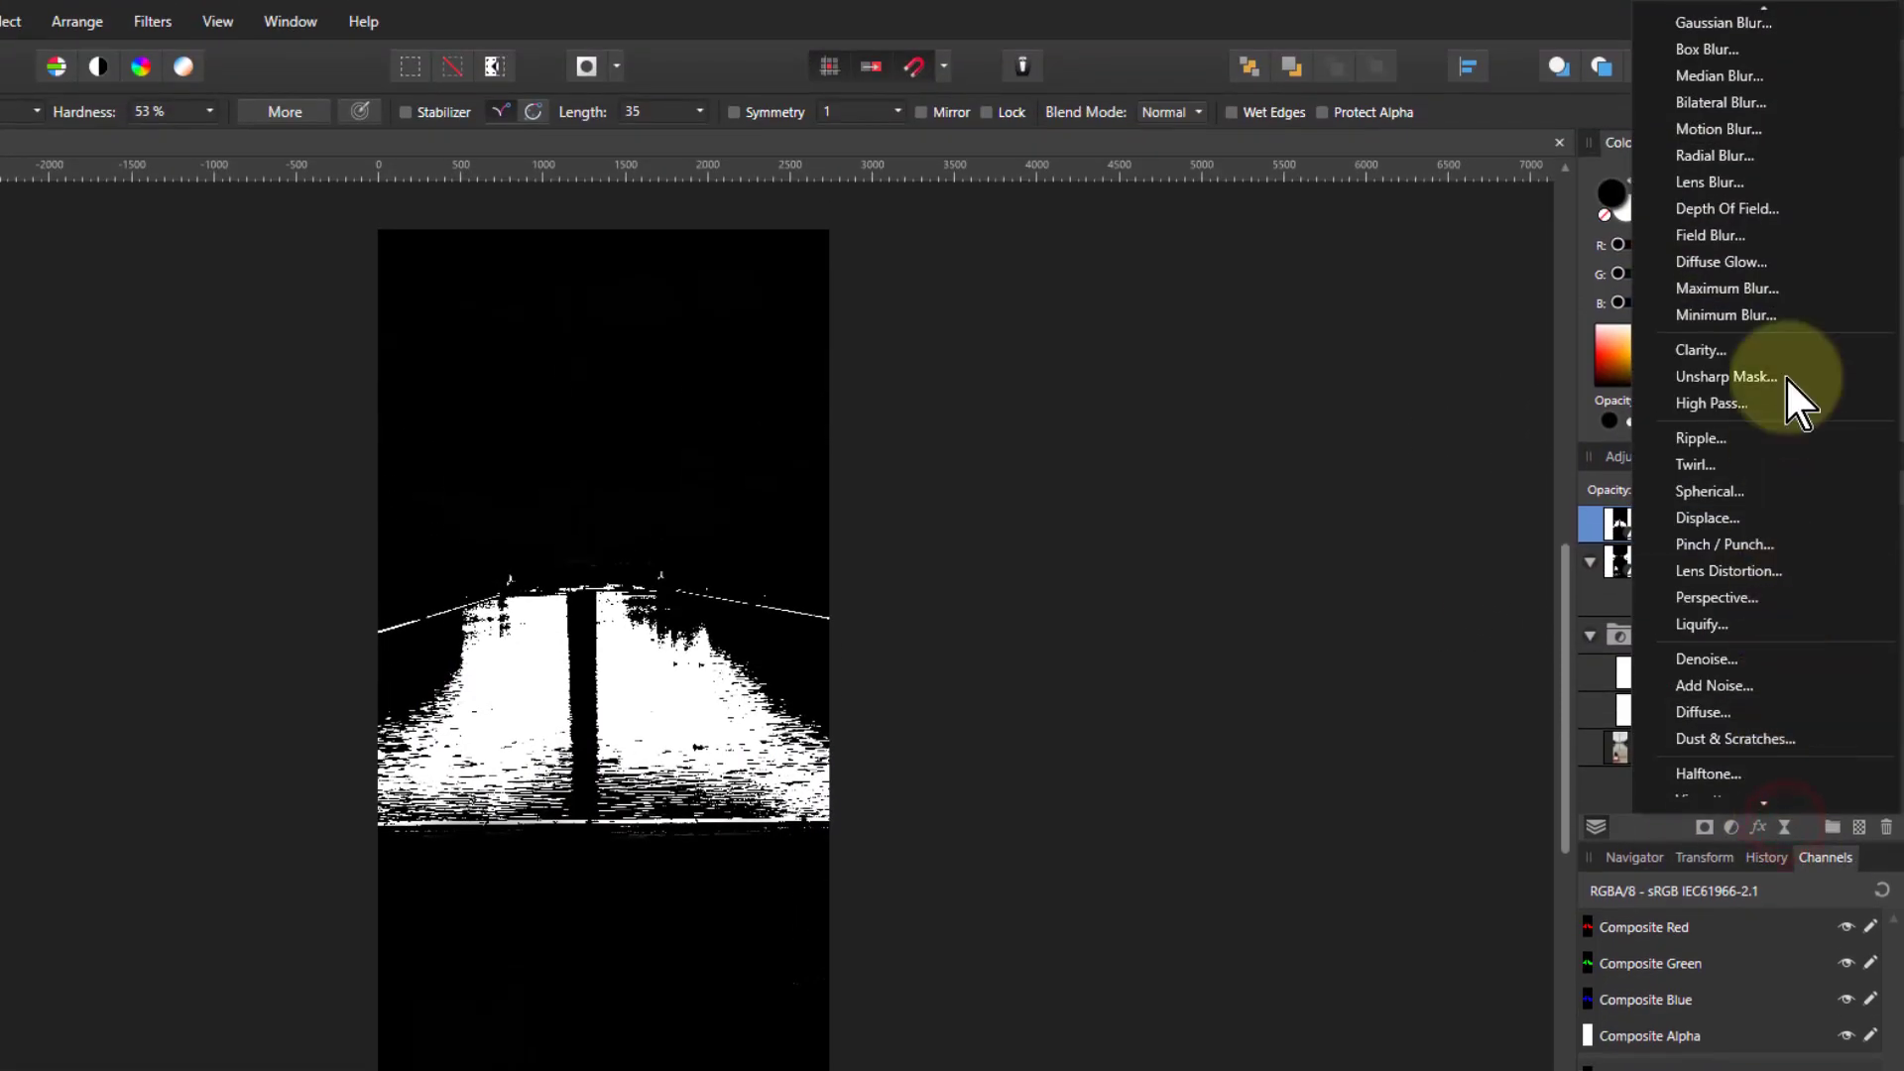
{"action": "left_click", "coordinate": [1773, 18]}
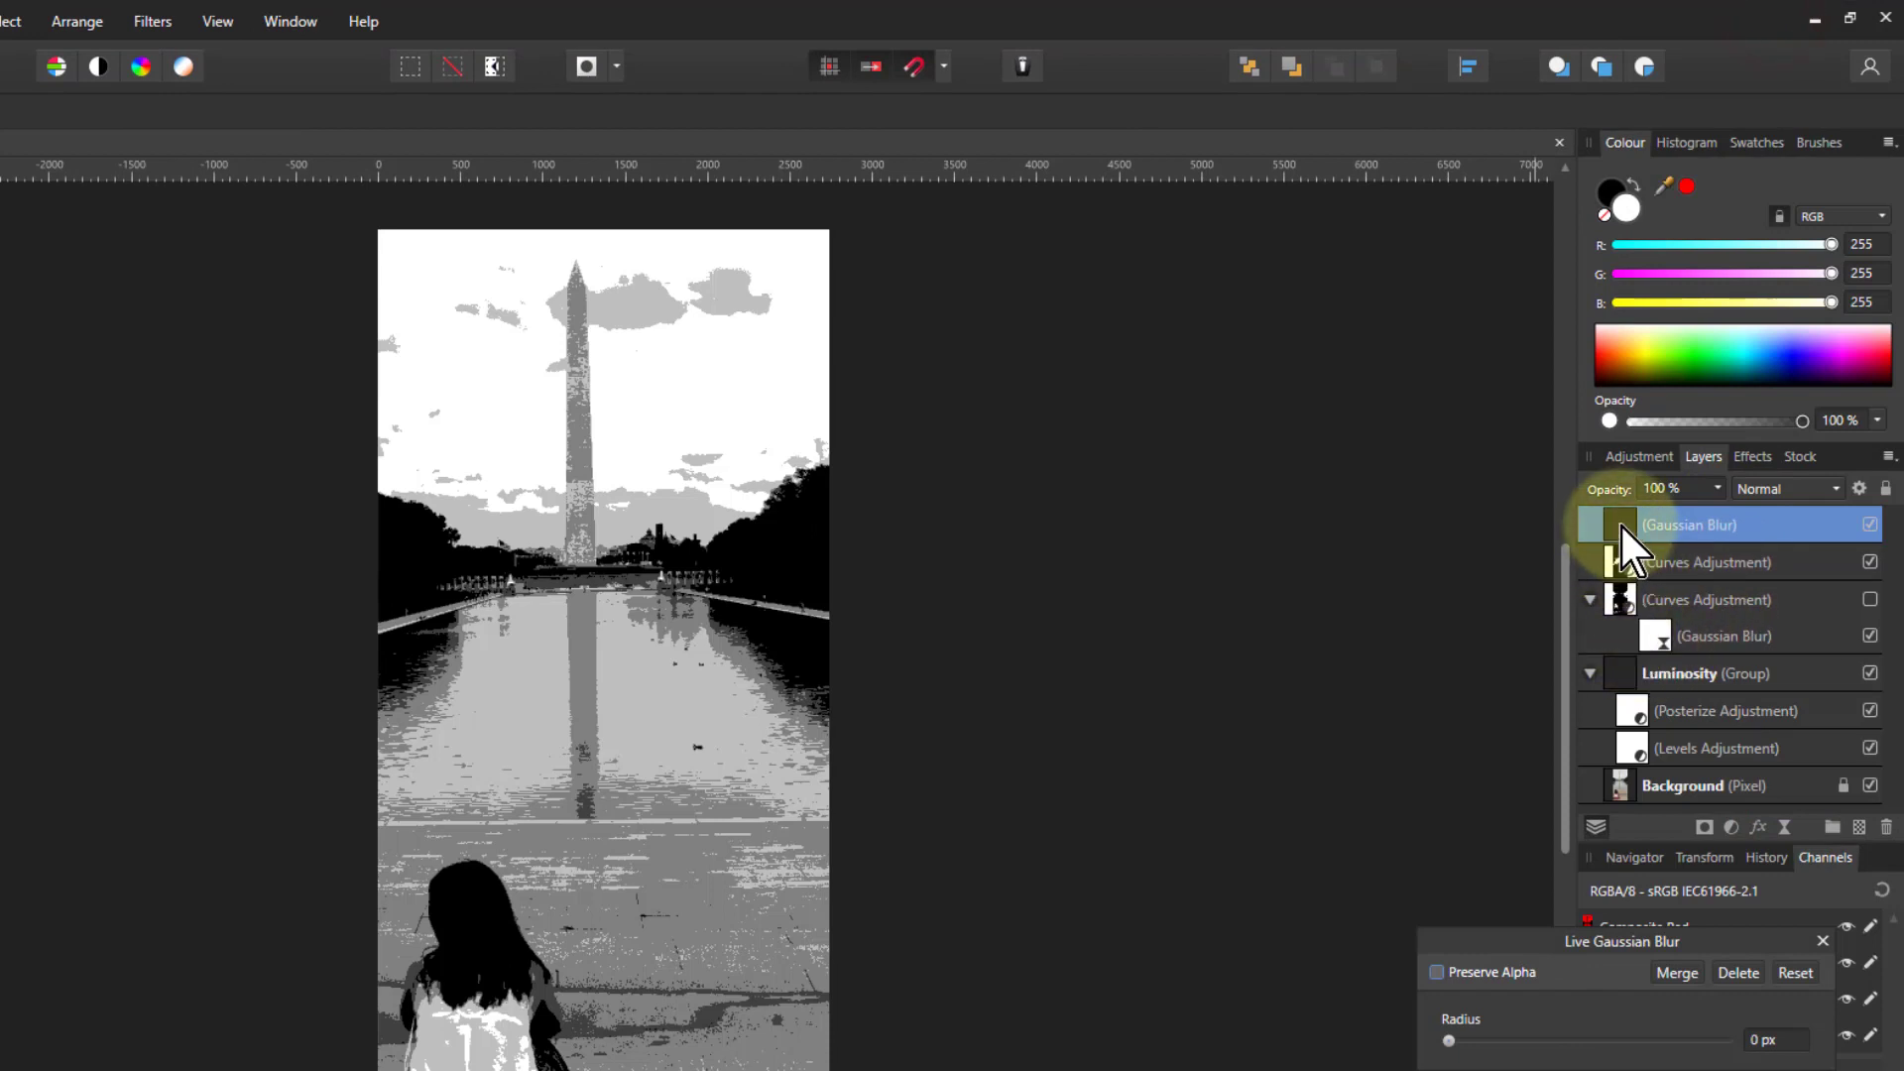
{"action": "left_click_drag", "start_coordinate": [1622, 569], "coordinate": [1597, 528]}
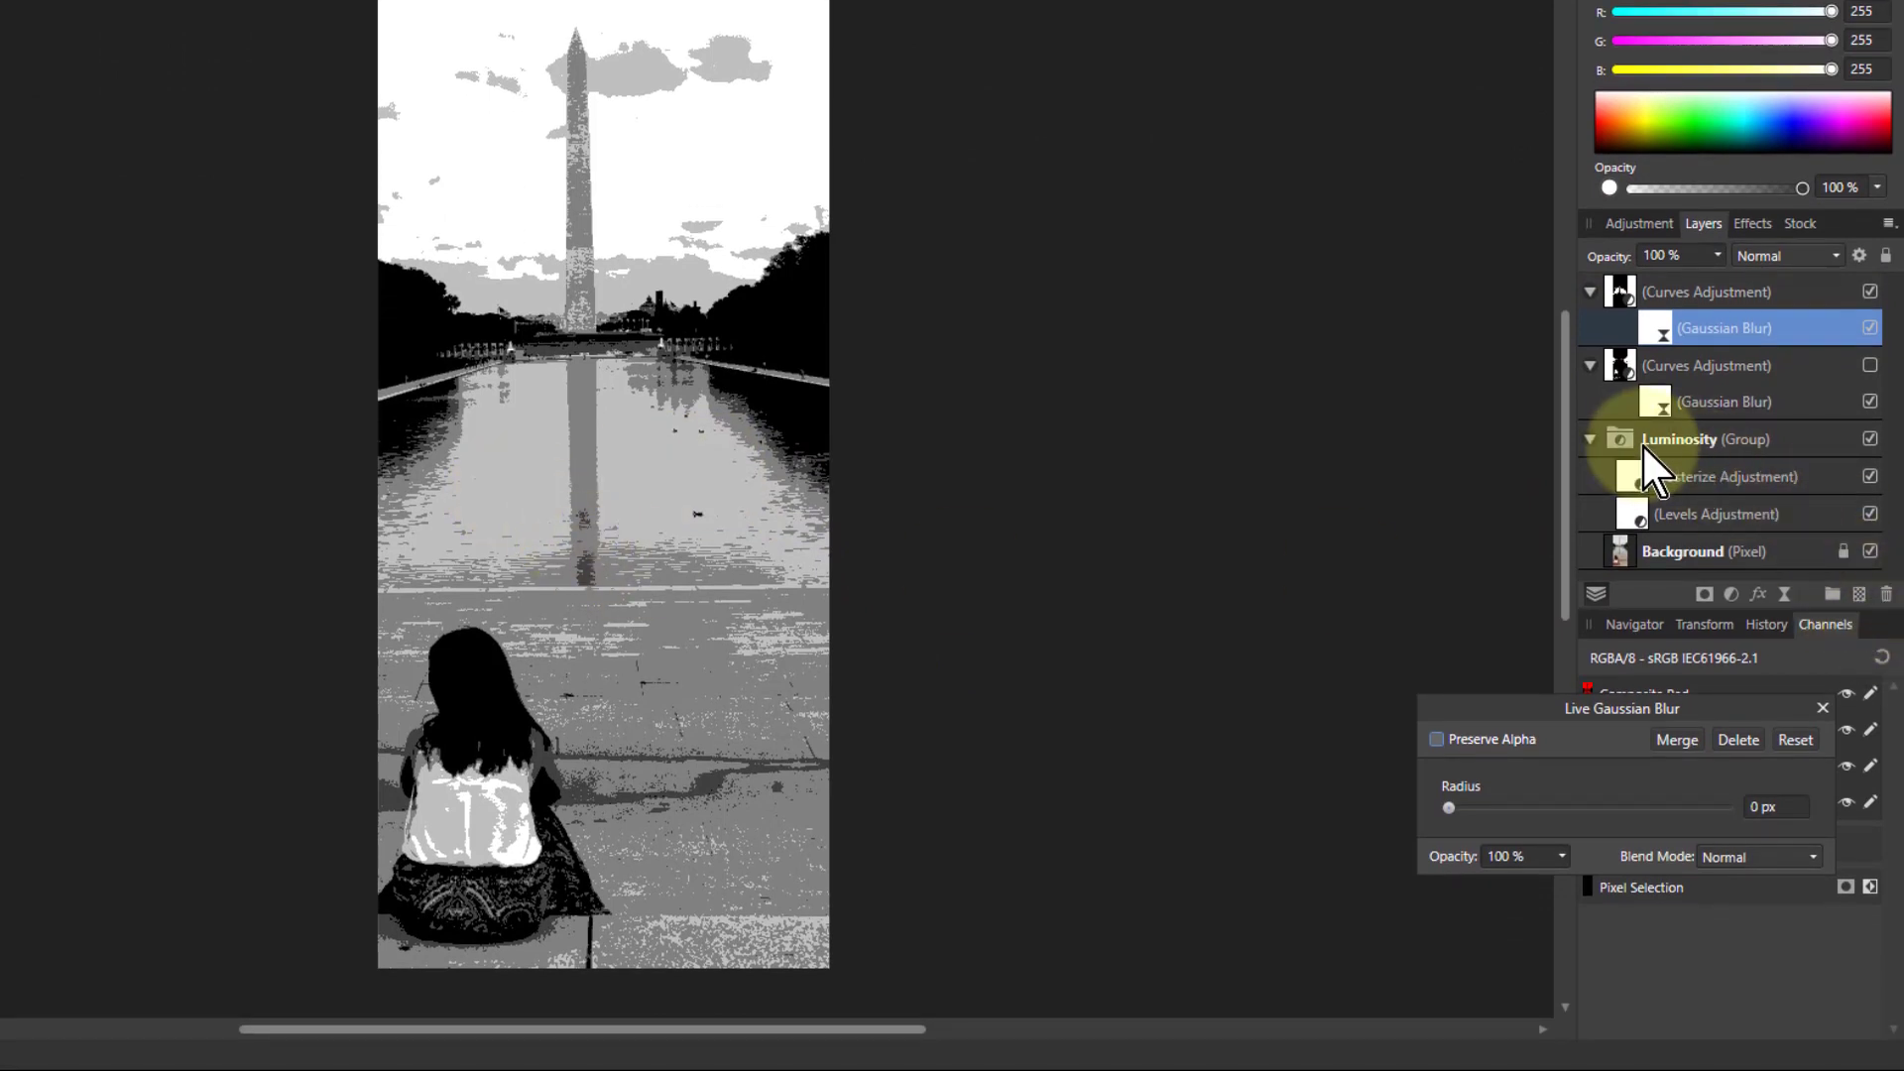
{"action": "left_click", "coordinate": [1870, 439]}
{"action": "left_click", "coordinate": [1589, 438]}
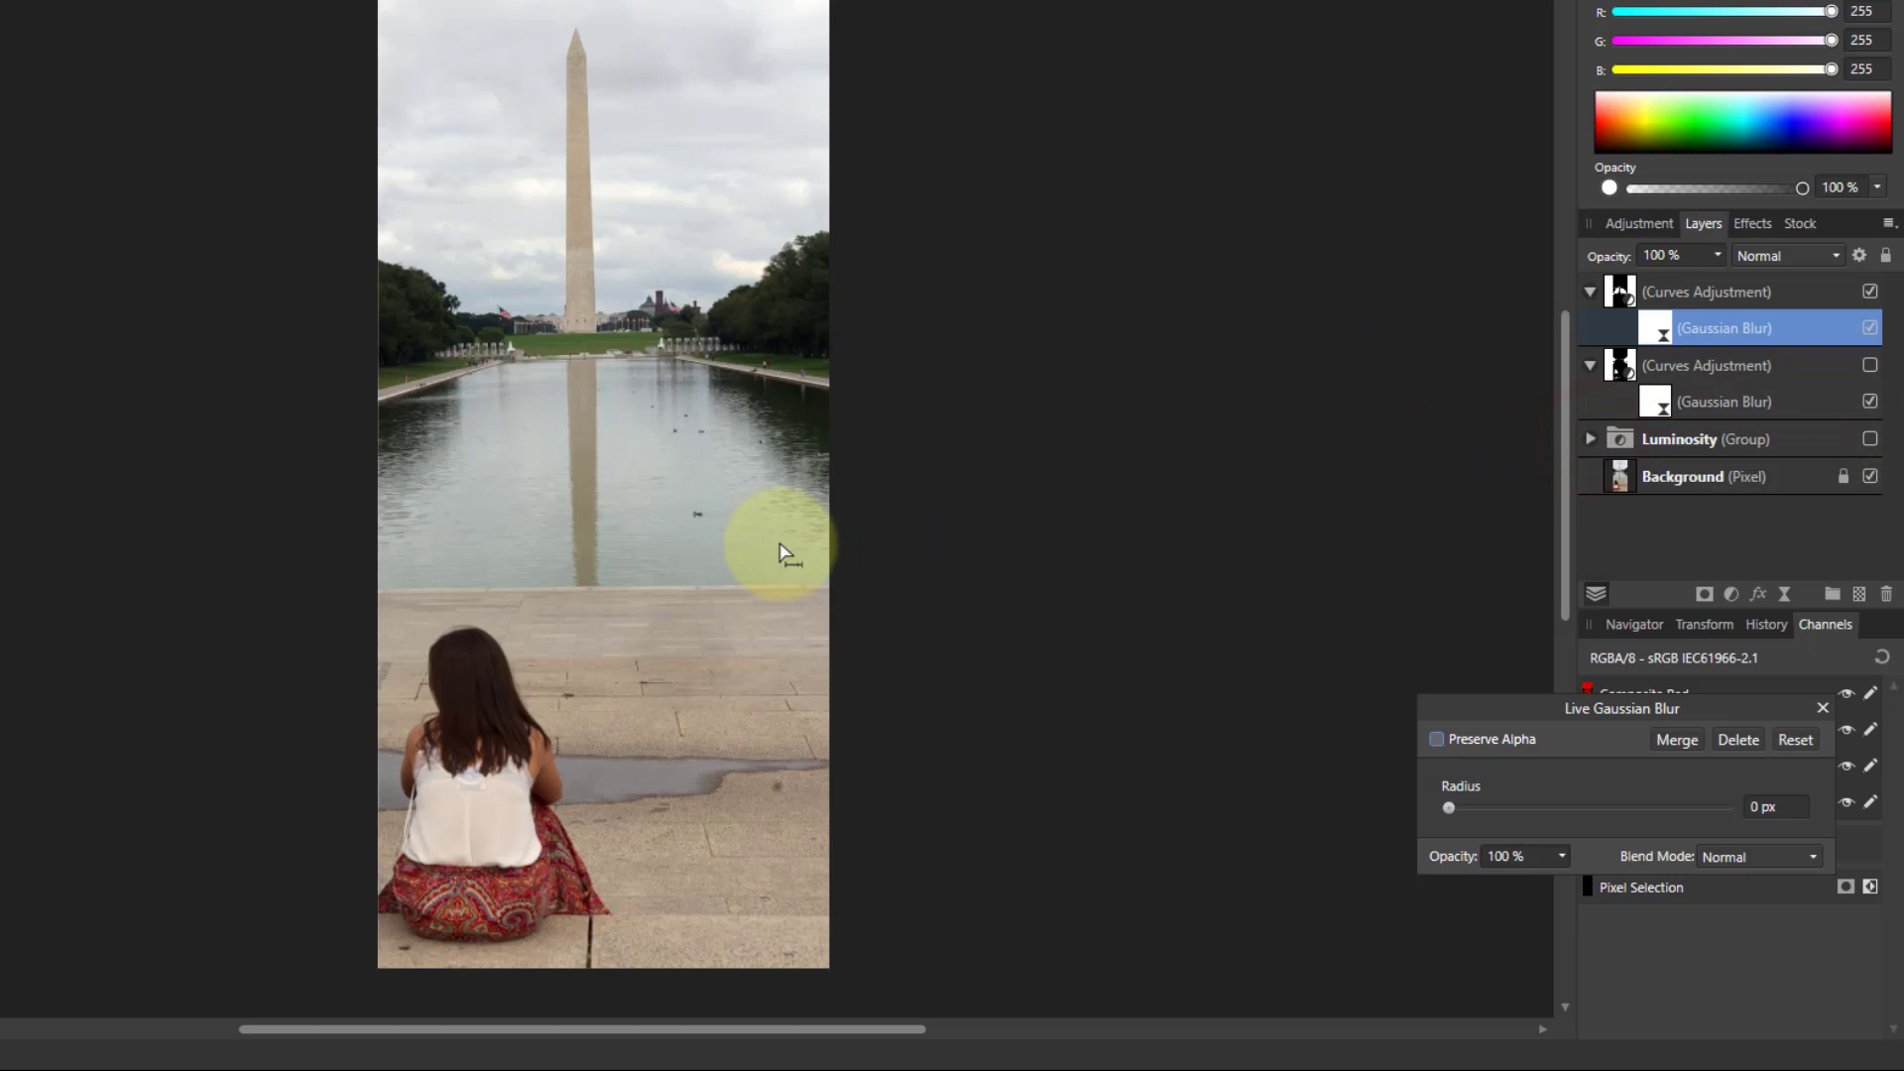
Bow the second Curves adjustment's curve strongly upward to brighten the lake.
{"action": "scroll", "coordinate": [413, 433], "scroll_direction": "up", "scroll_amount": 5}
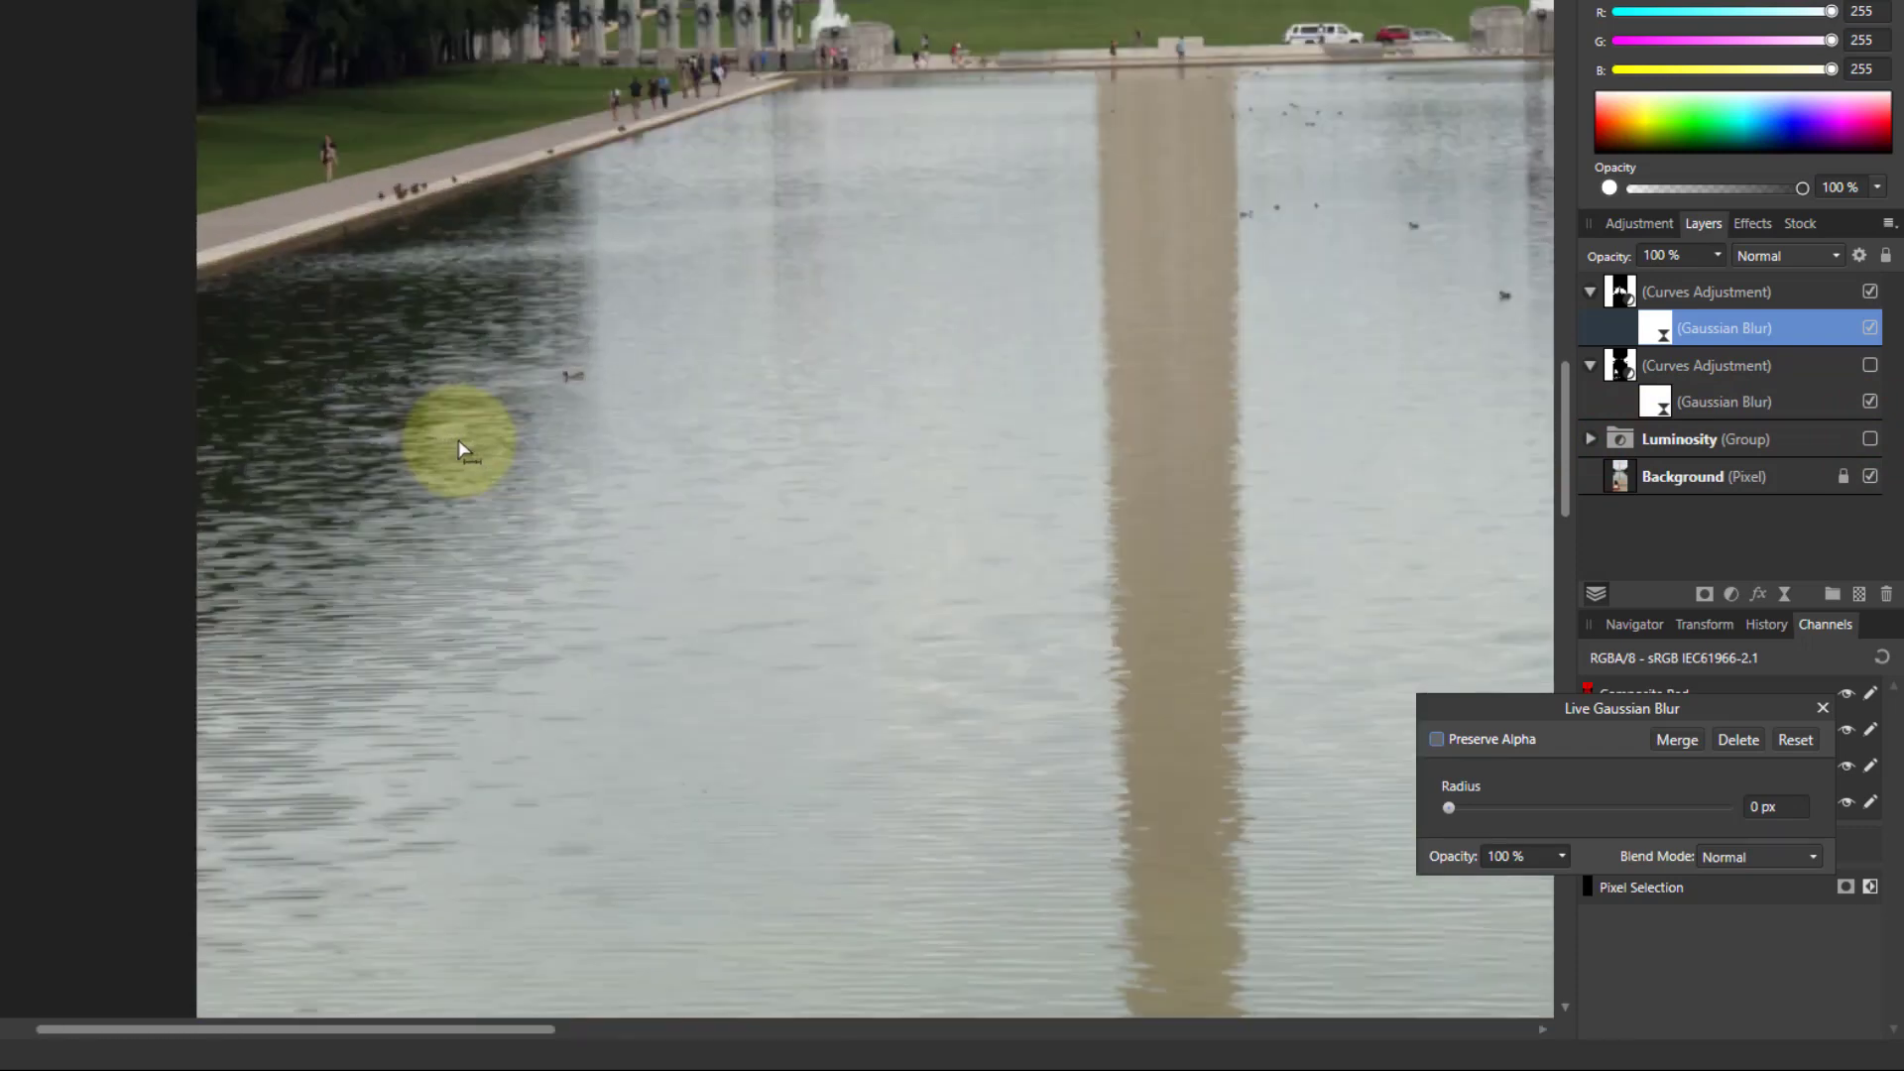
{"action": "scroll", "coordinate": [459, 446], "scroll_direction": "up", "scroll_amount": 3}
{"action": "double_click", "coordinate": [1616, 292]}
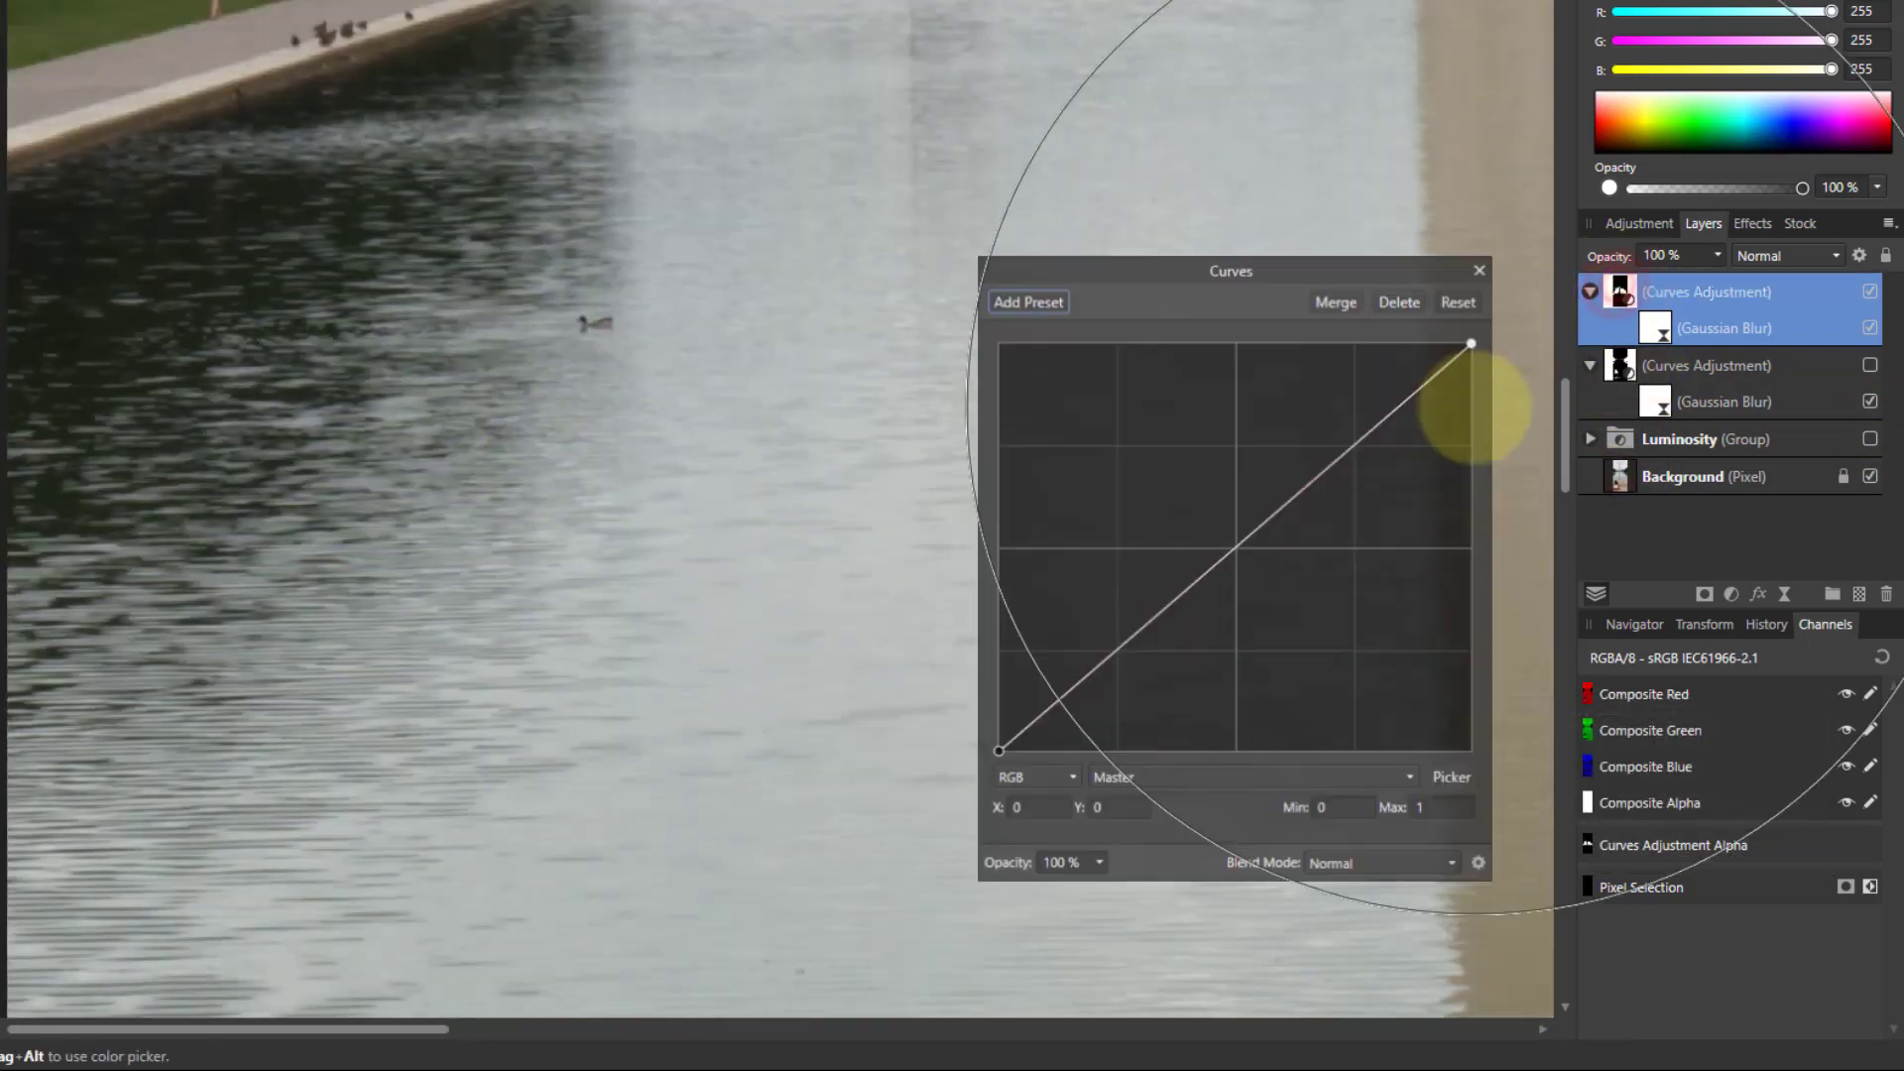
{"action": "left_click_drag", "start_coordinate": [1258, 536], "coordinate": [1184, 485]}
{"action": "left_click", "coordinate": [724, 308]}
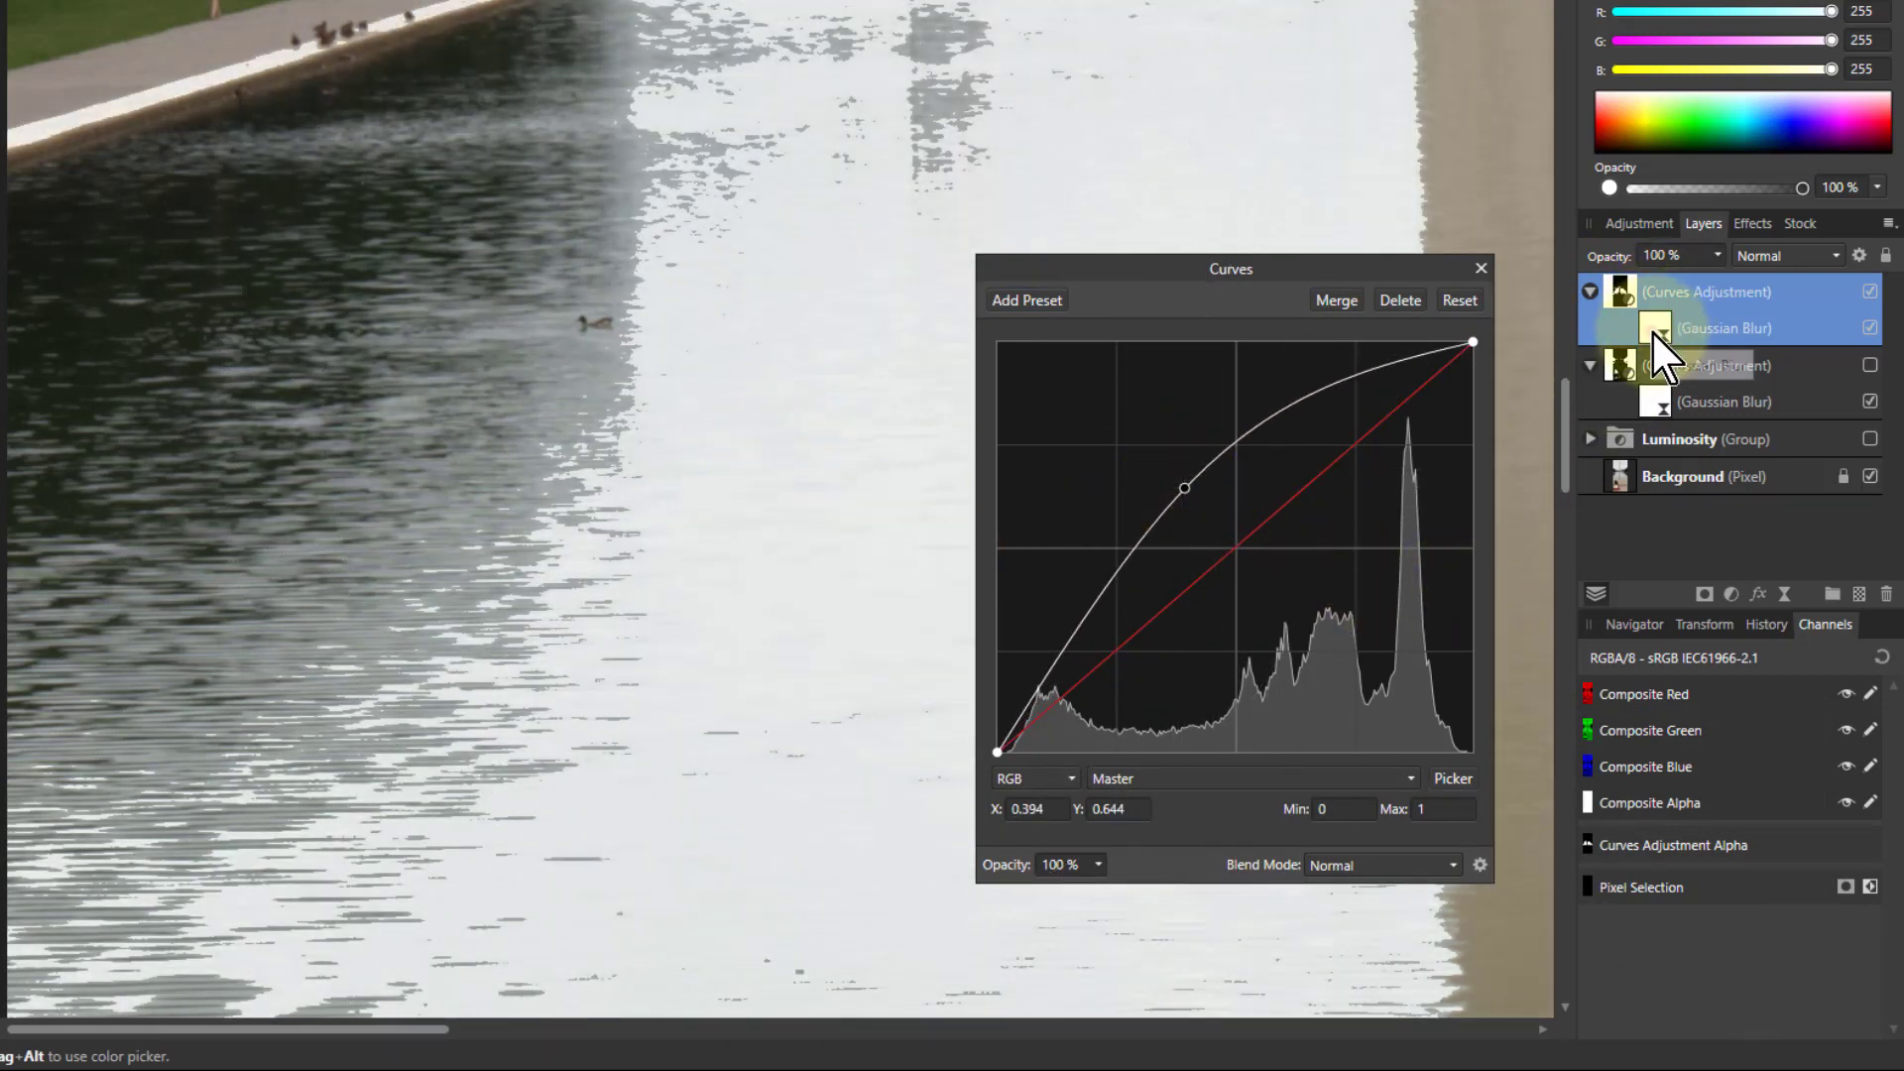
Set the mask's live Gaussian Blur radius to about 6 px.
{"action": "left_click", "coordinate": [1651, 330]}
{"action": "left_click_drag", "start_coordinate": [1448, 808], "coordinate": [1539, 809]}
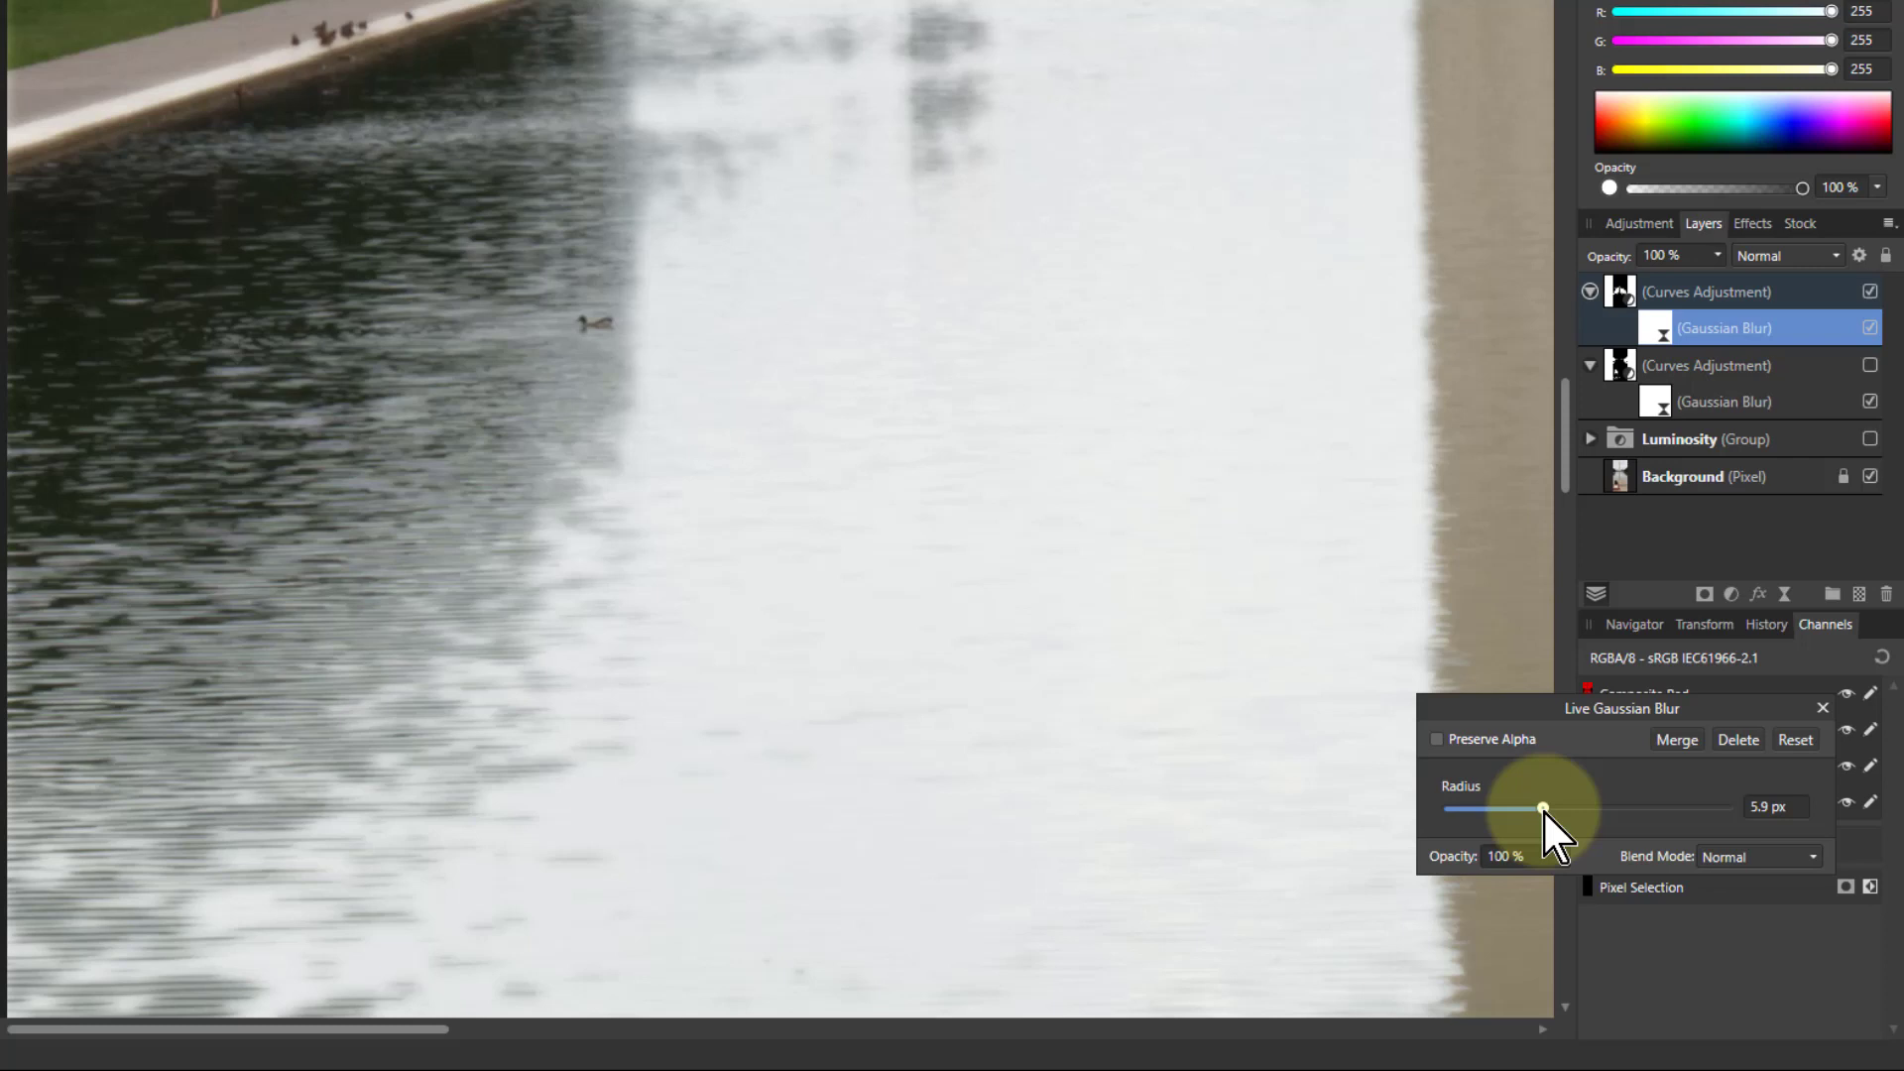
{"action": "double_click", "coordinate": [1620, 291]}
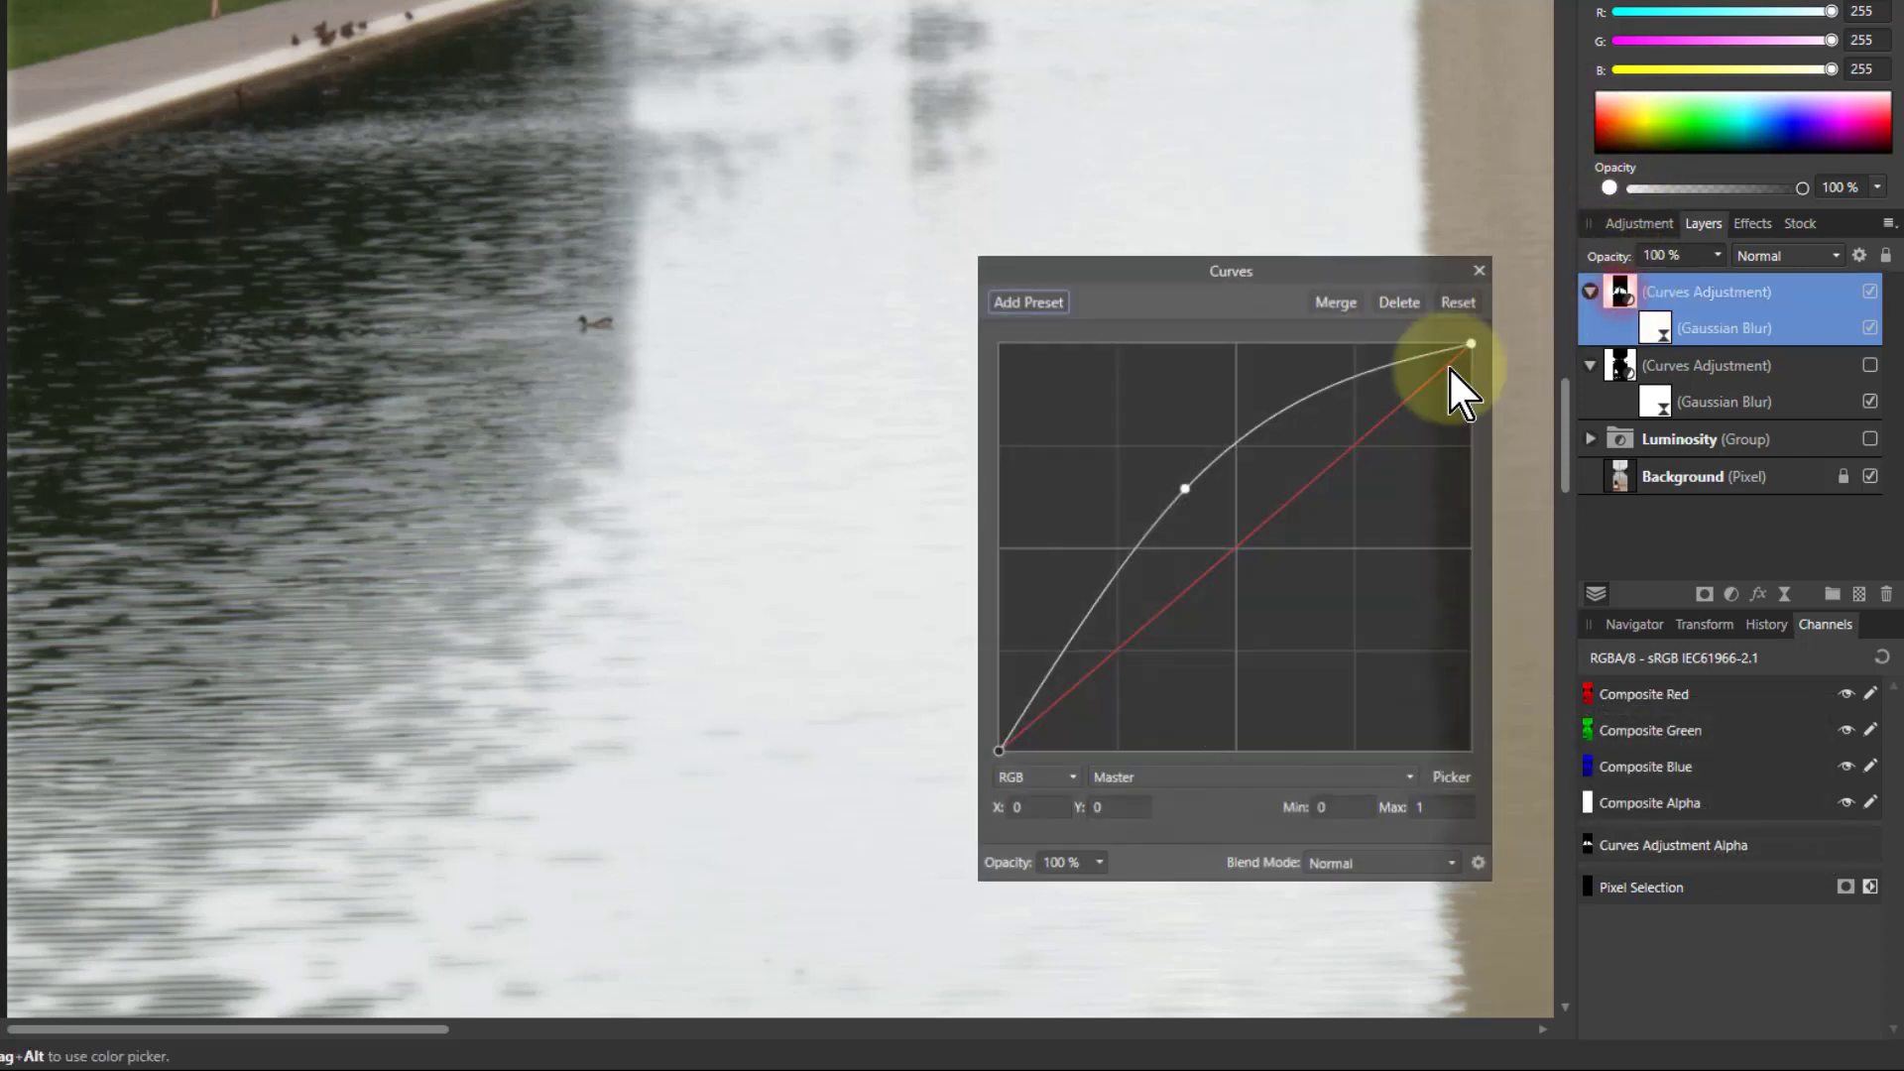
Lower the lake curve's point to 0.48 input, 0.605 output, and re-enable the other Curves adjustment.
{"action": "key", "text": "ctrl+0"}
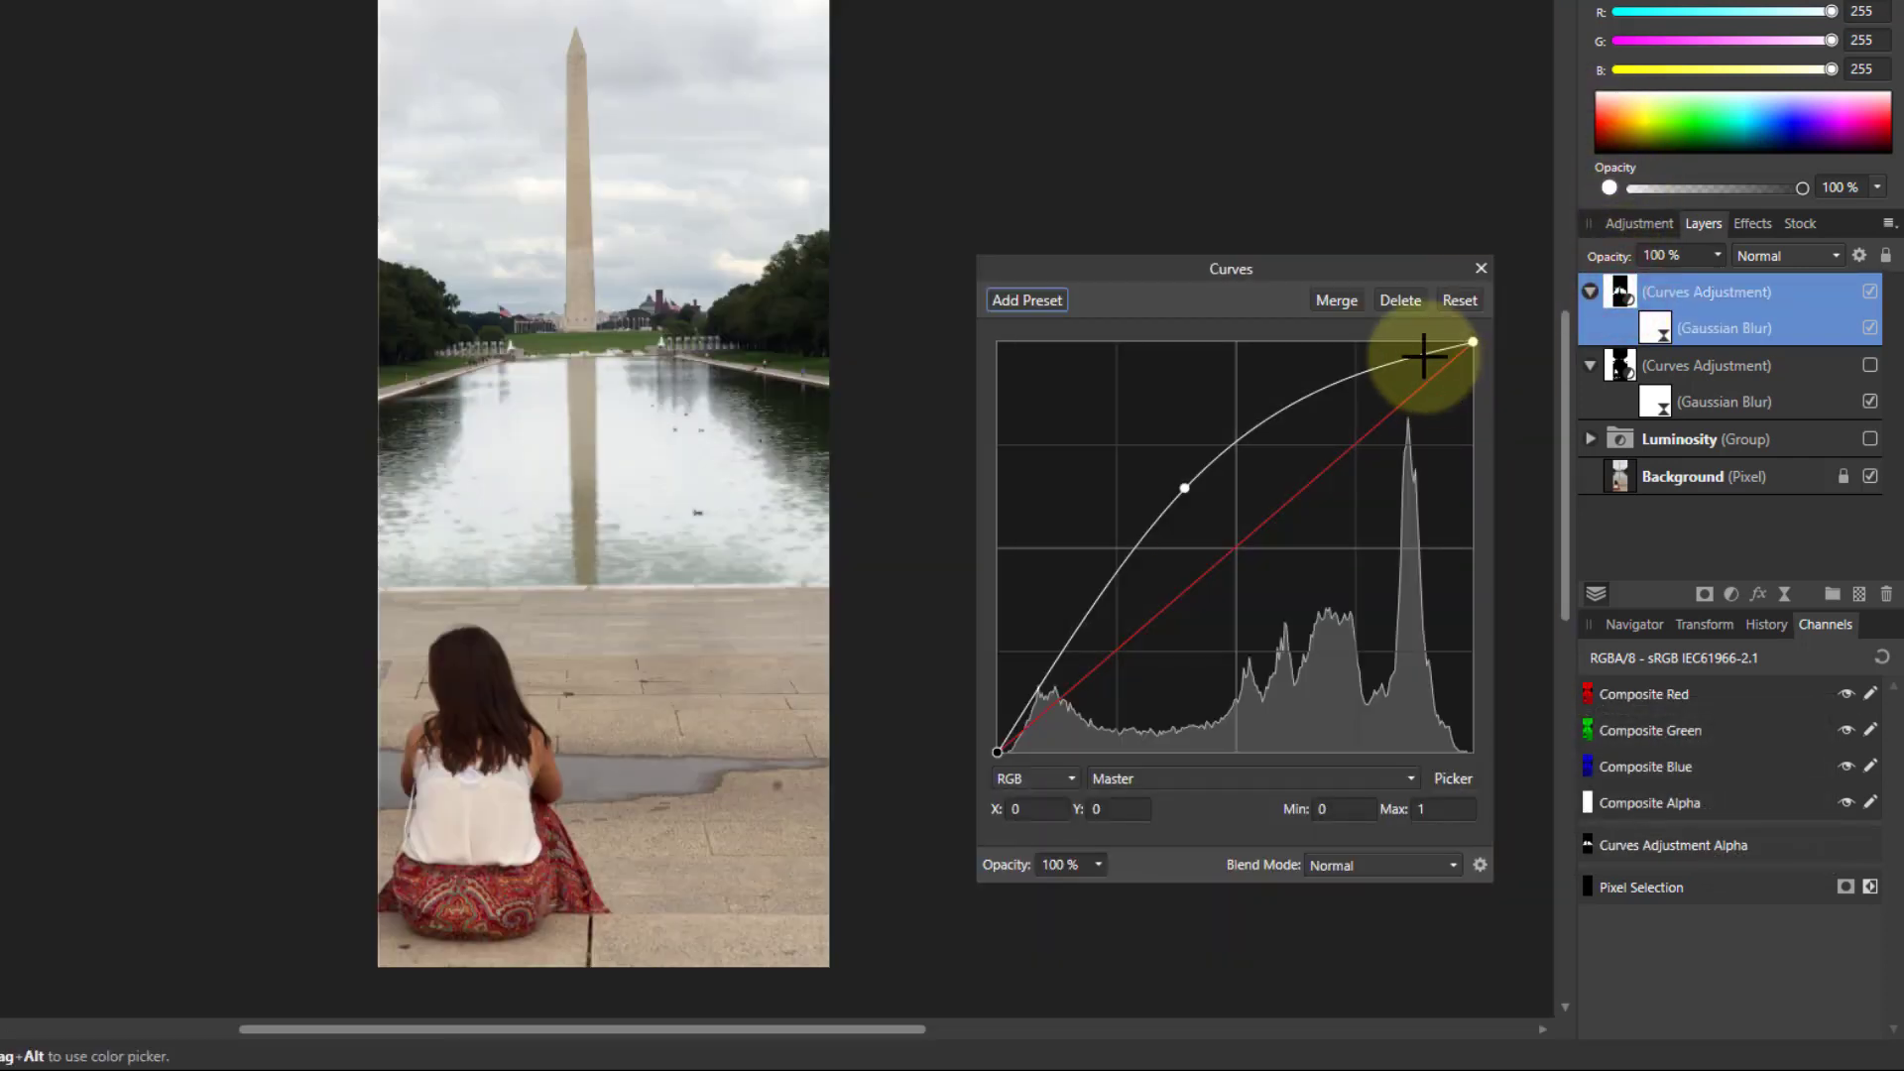
{"action": "left_click", "coordinate": [1184, 487]}
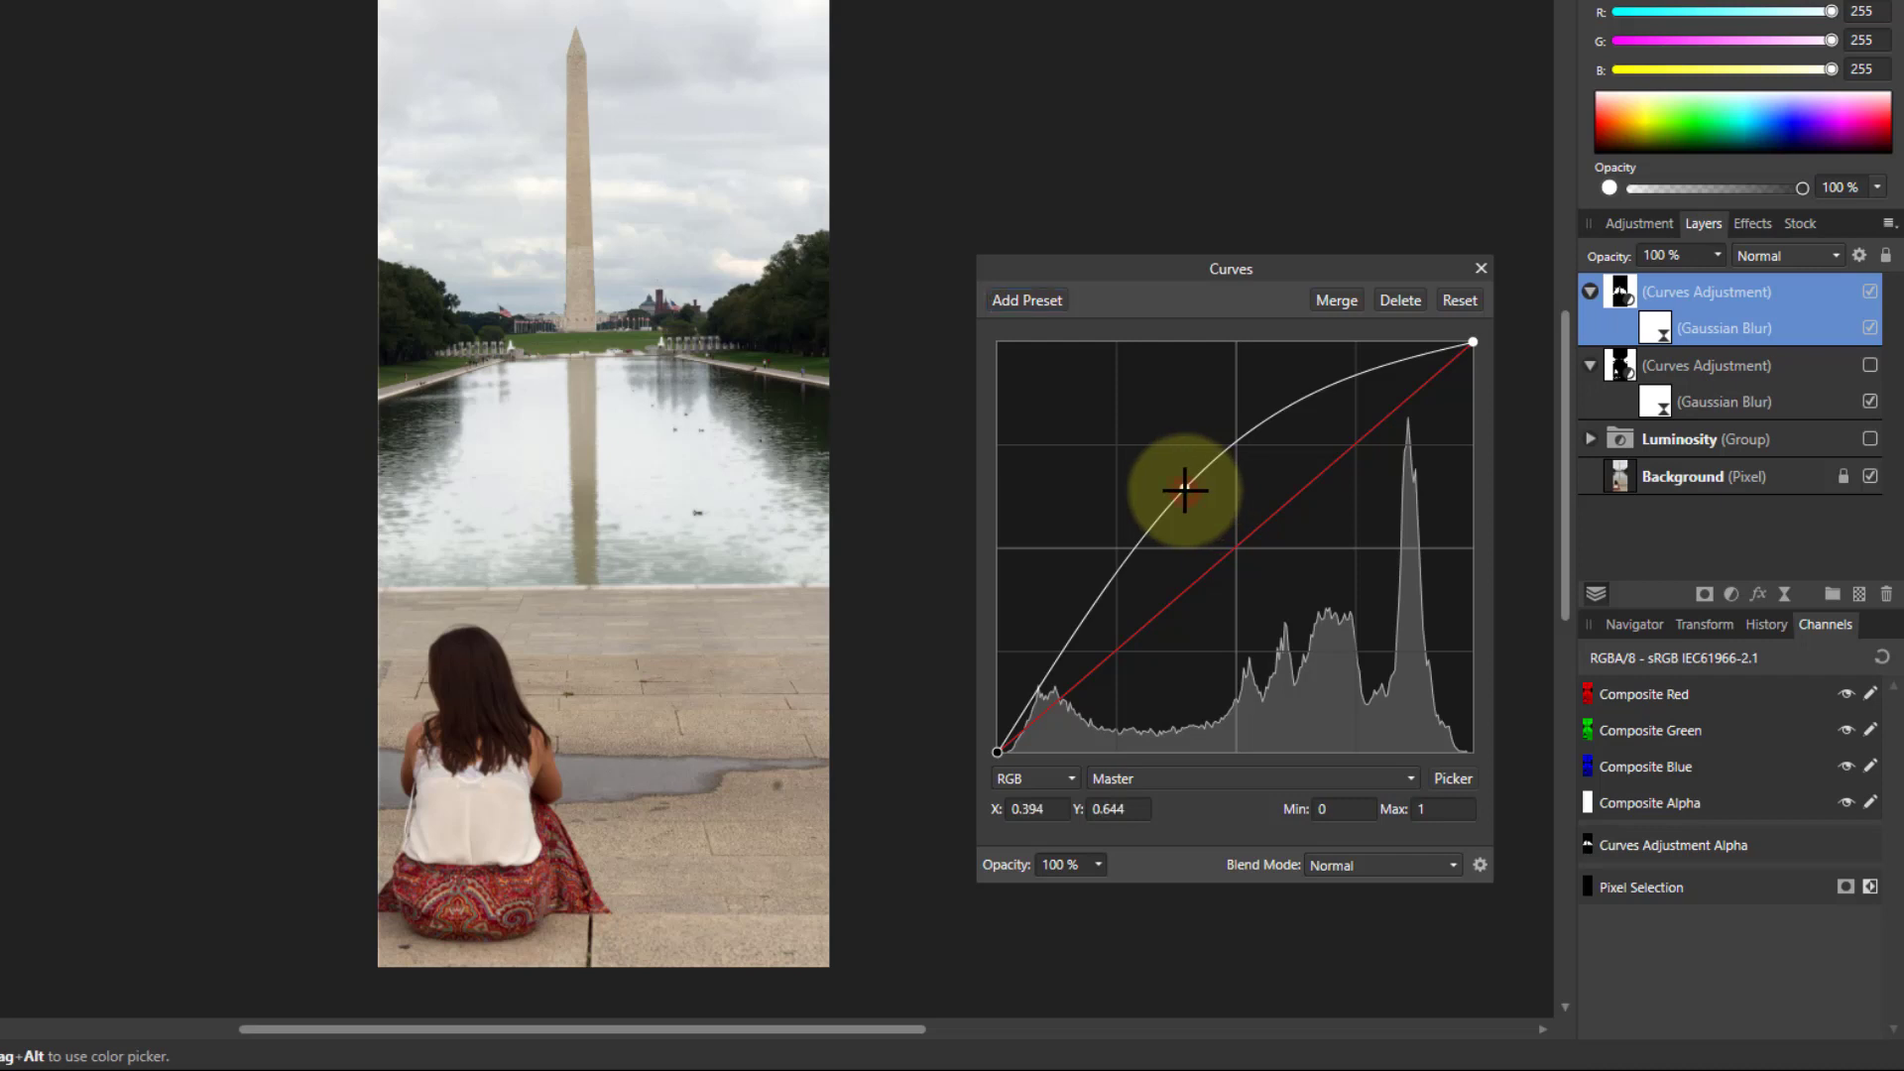
{"action": "left_click_drag", "start_coordinate": [1184, 488], "coordinate": [1226, 502]}
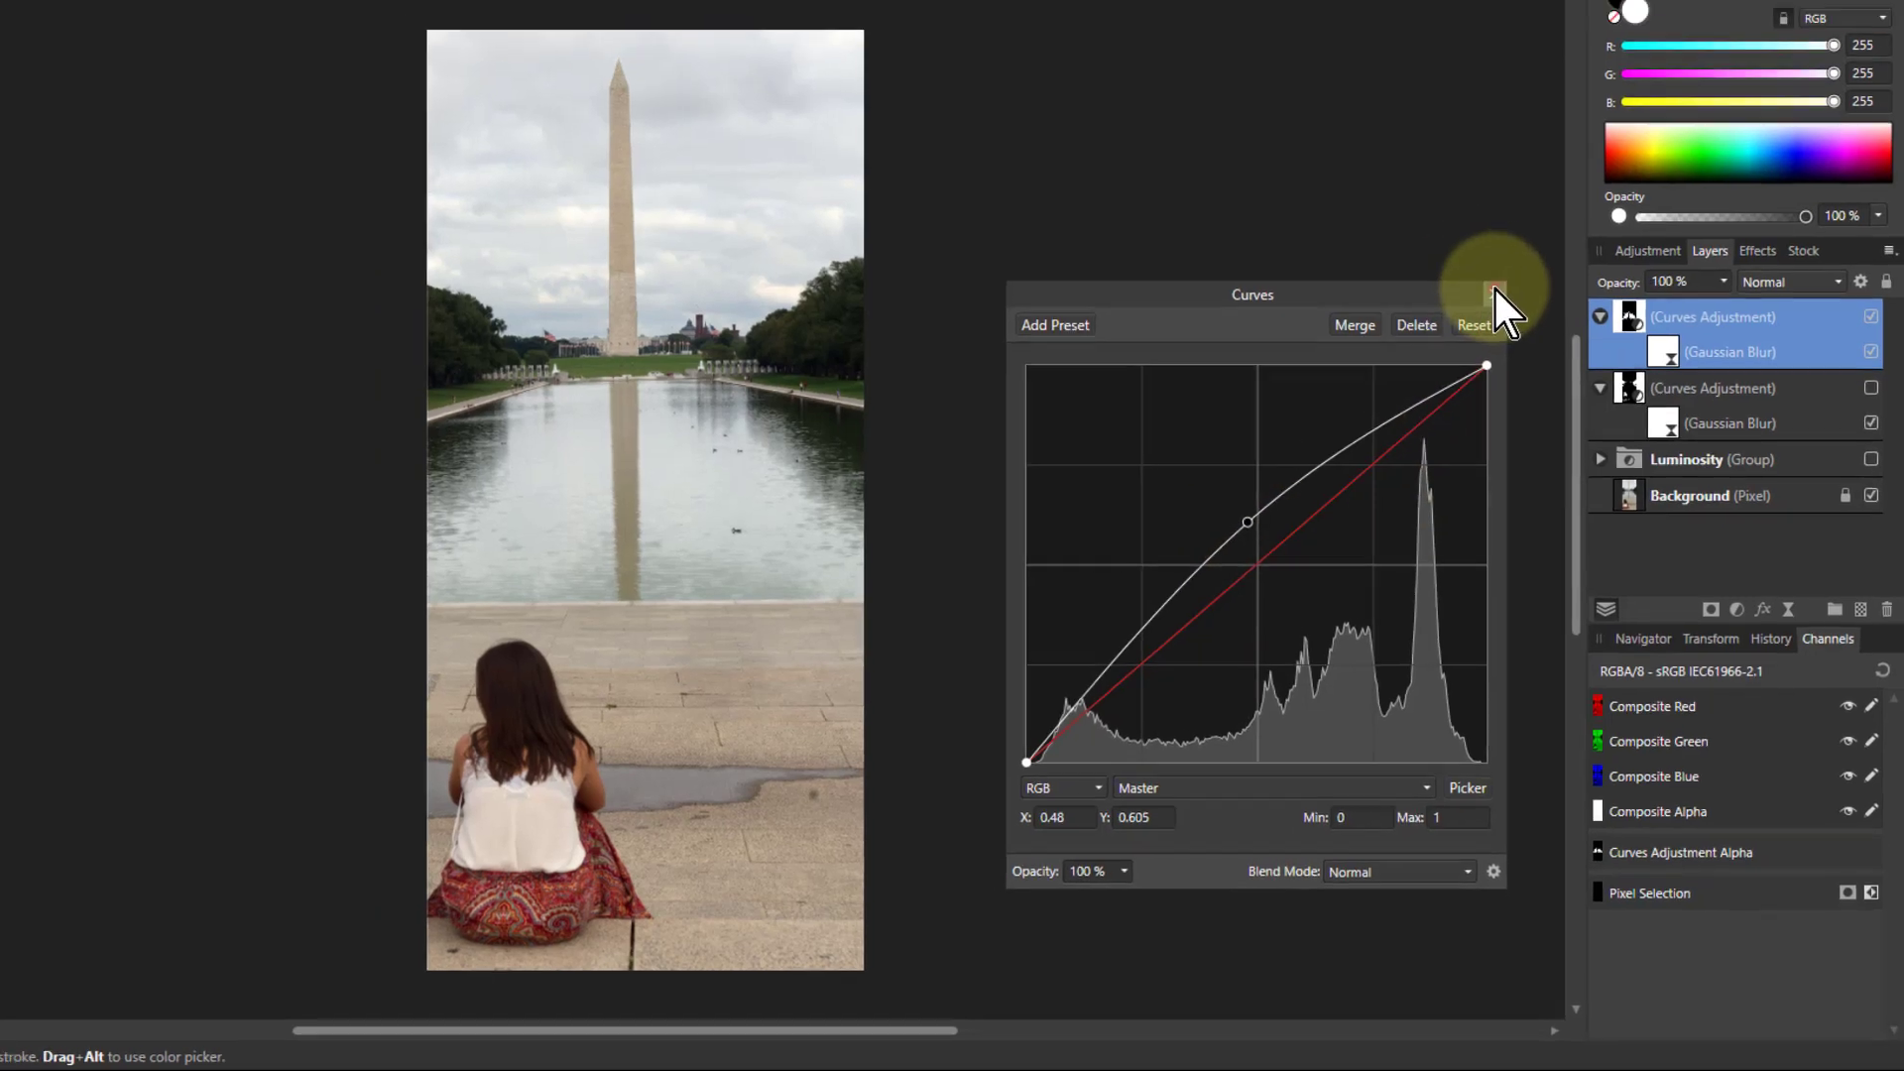
{"action": "left_click", "coordinate": [1481, 268]}
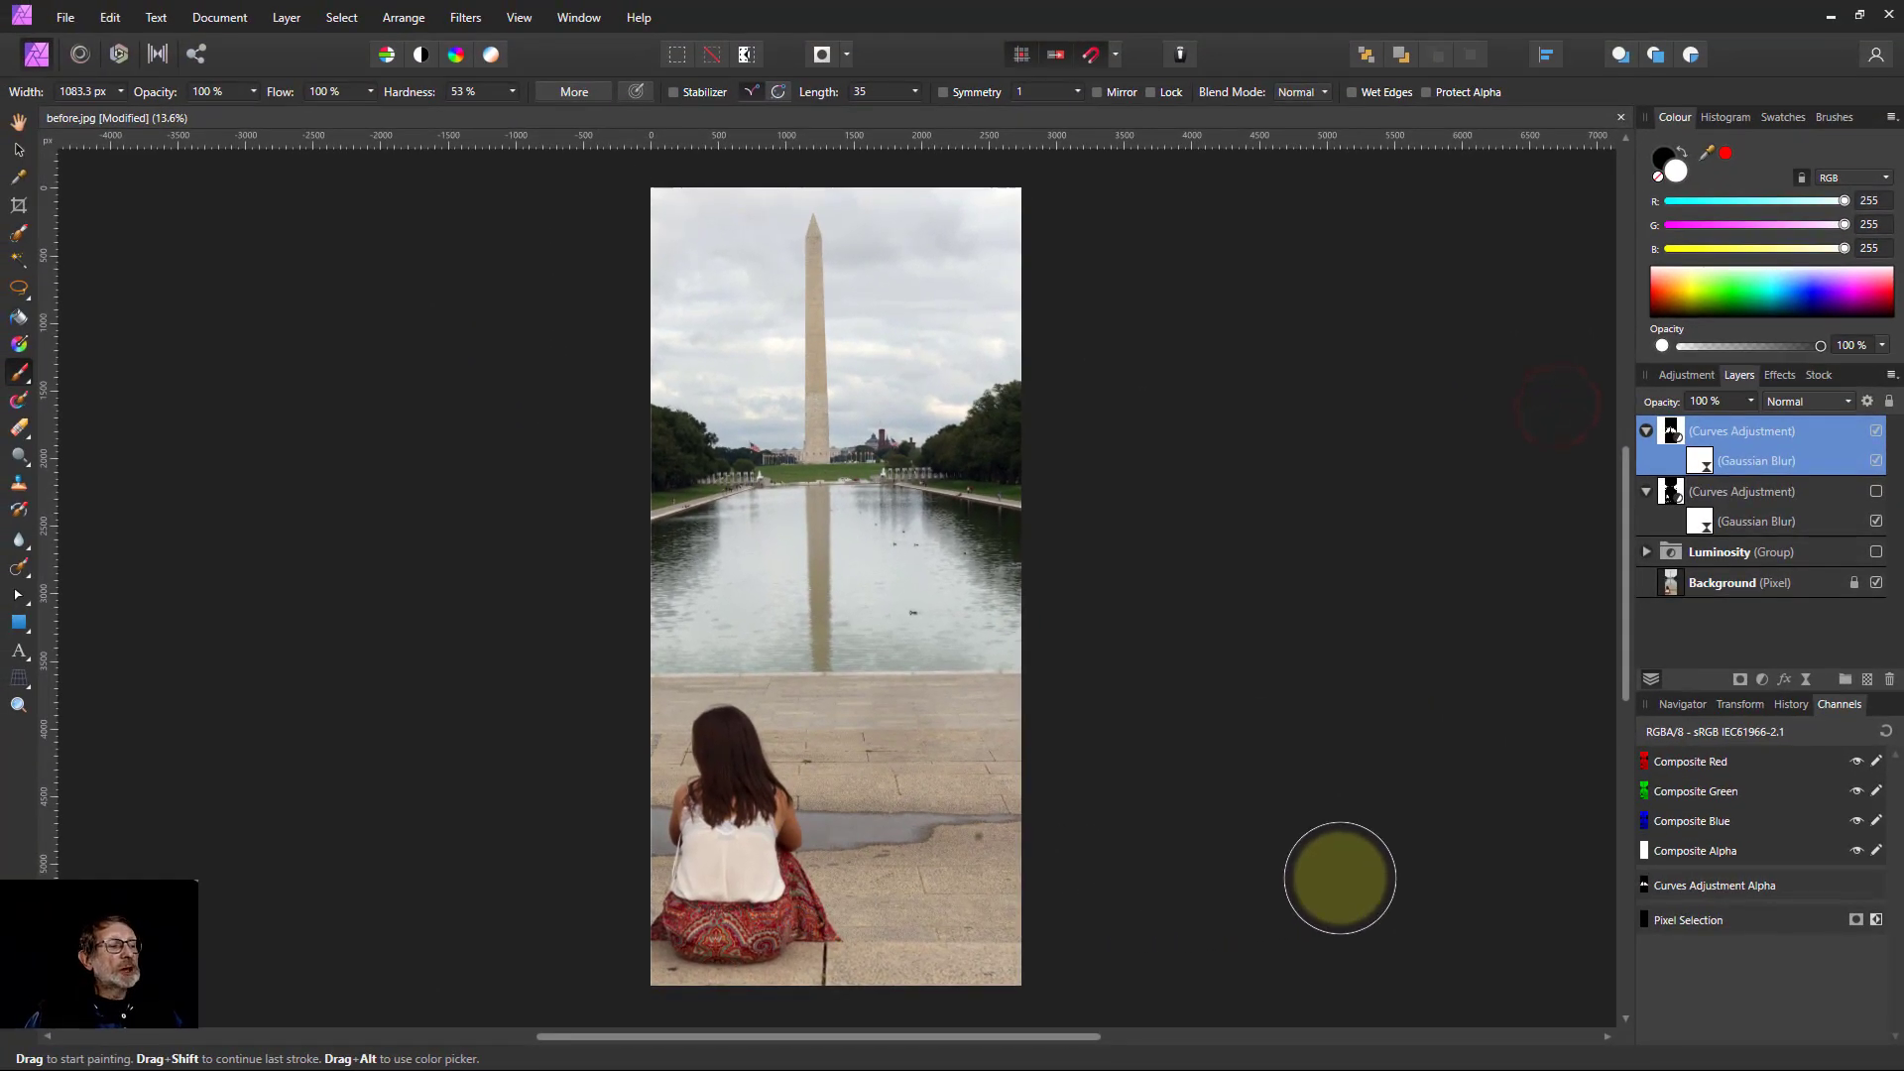
{"action": "left_click", "coordinate": [1876, 491]}
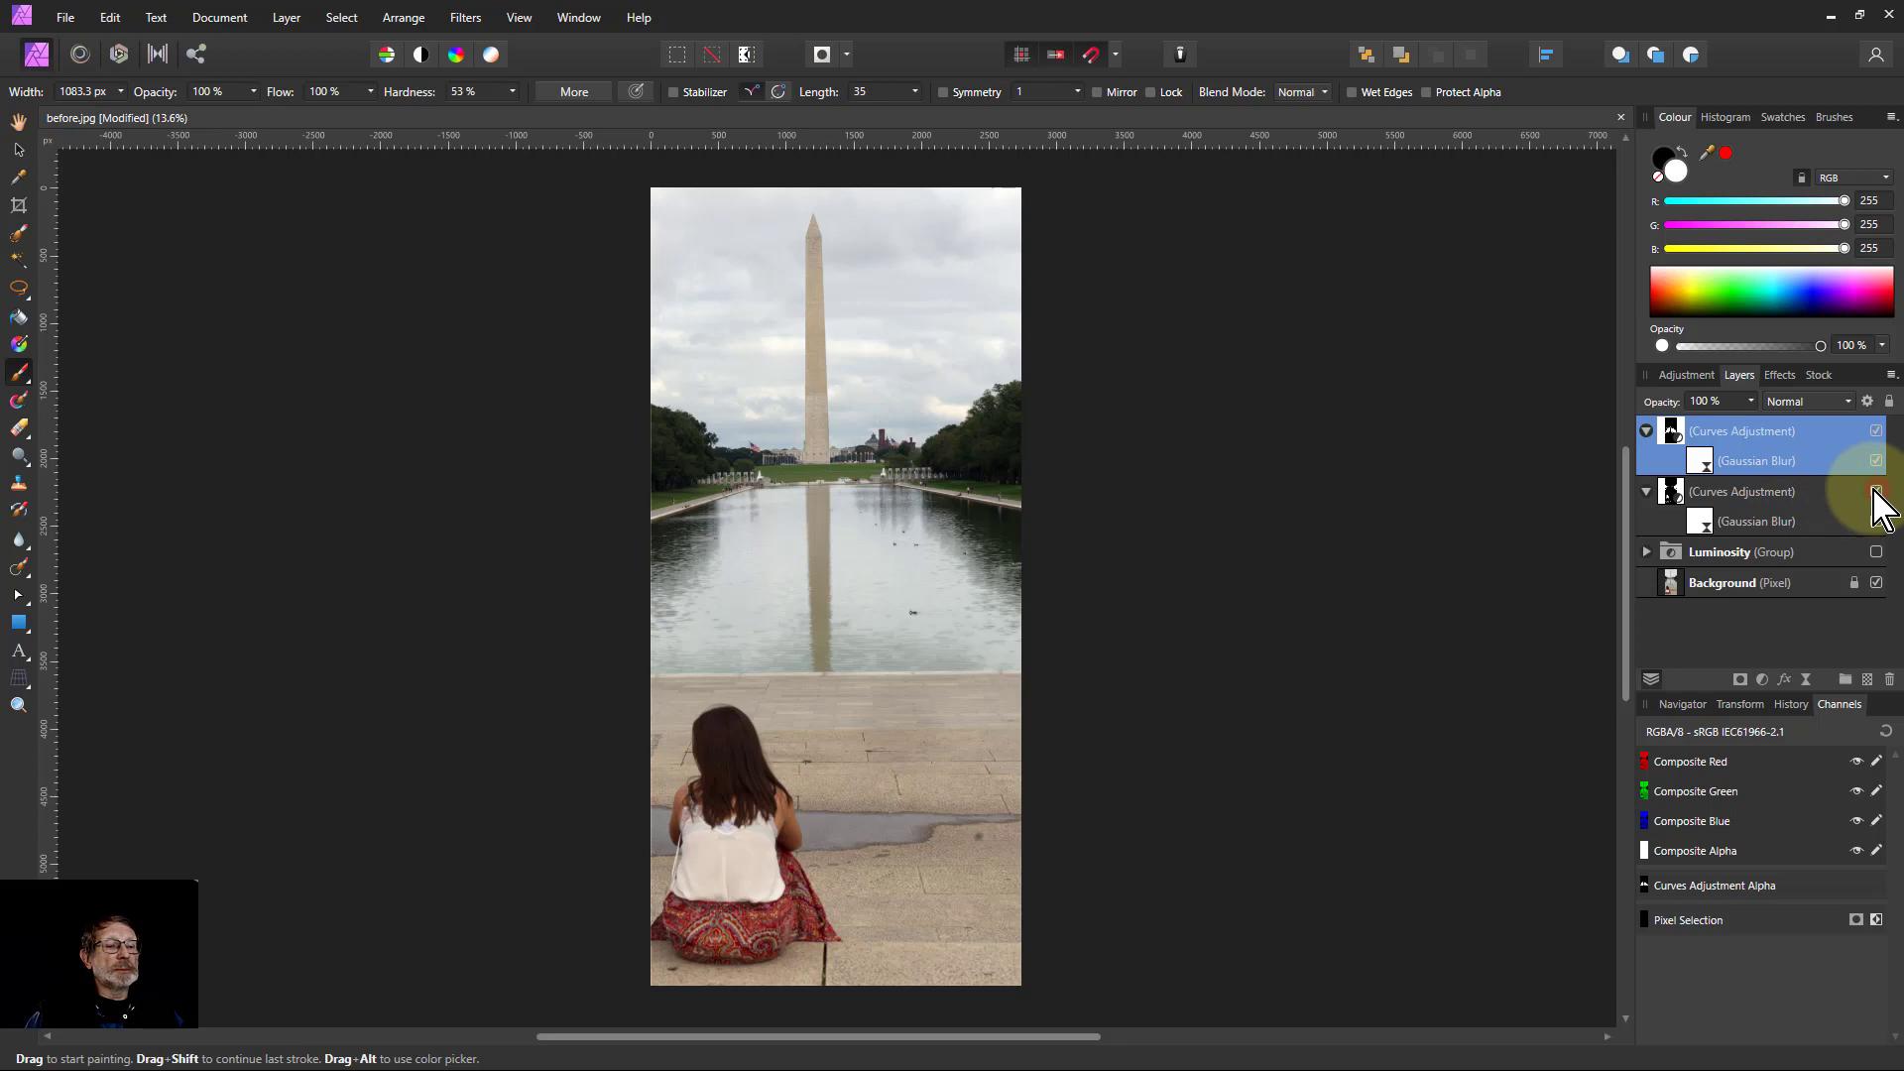